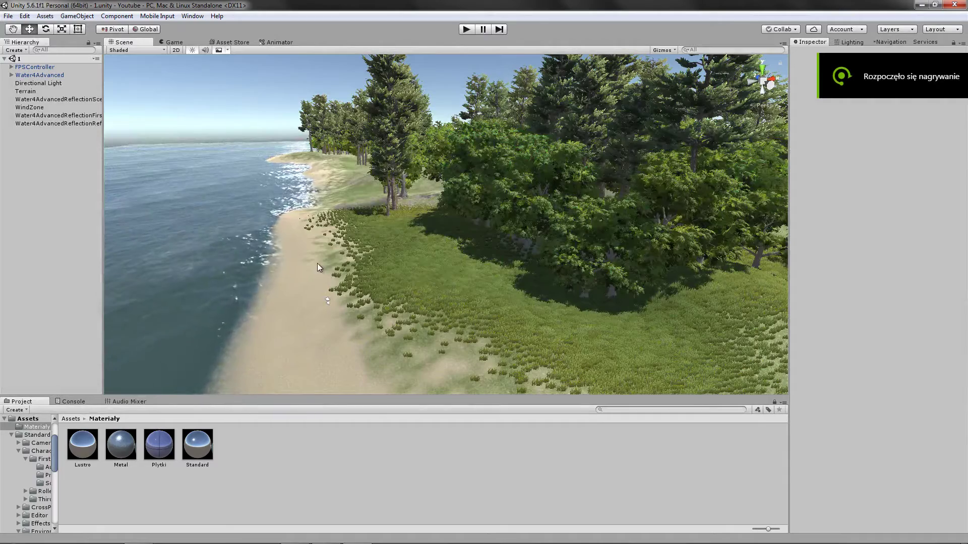
Add a Cube to the scene from the Hierarchy, deleting an accidental empty GameObject.
mouse_move(366, 241)
right_mouse_down()
mouse_move(455, 242)
mouse_move(413, 237)
right_mouse_up()
right_click(39, 168)
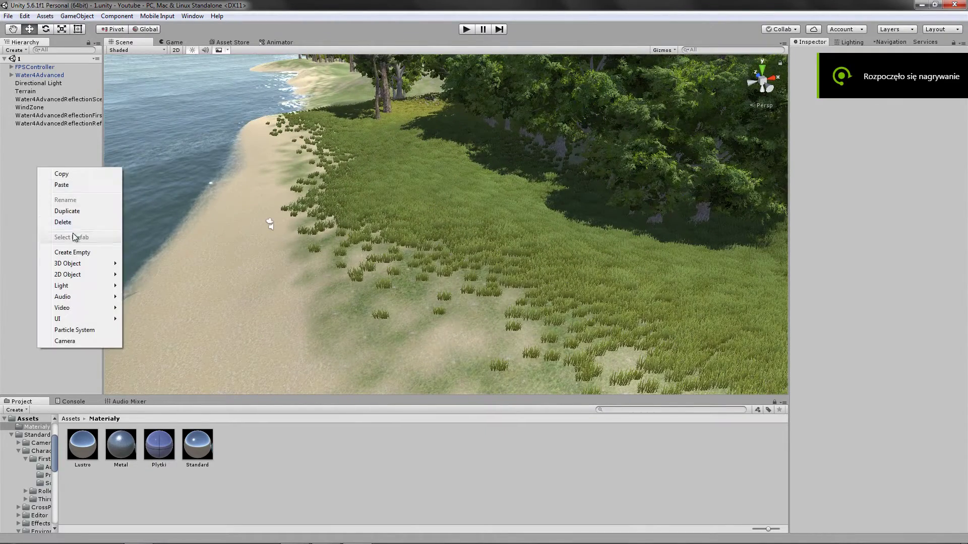
left_click(72, 253)
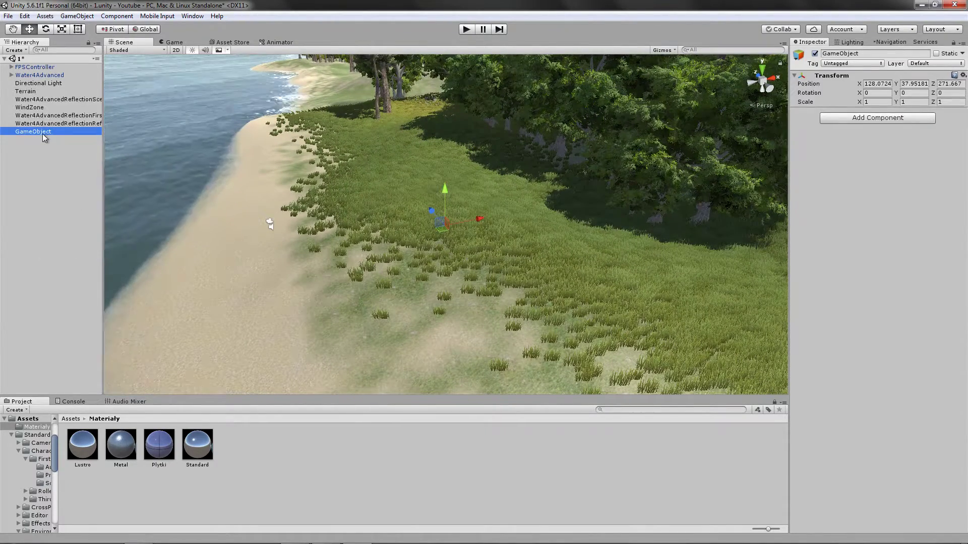
key("Delete")
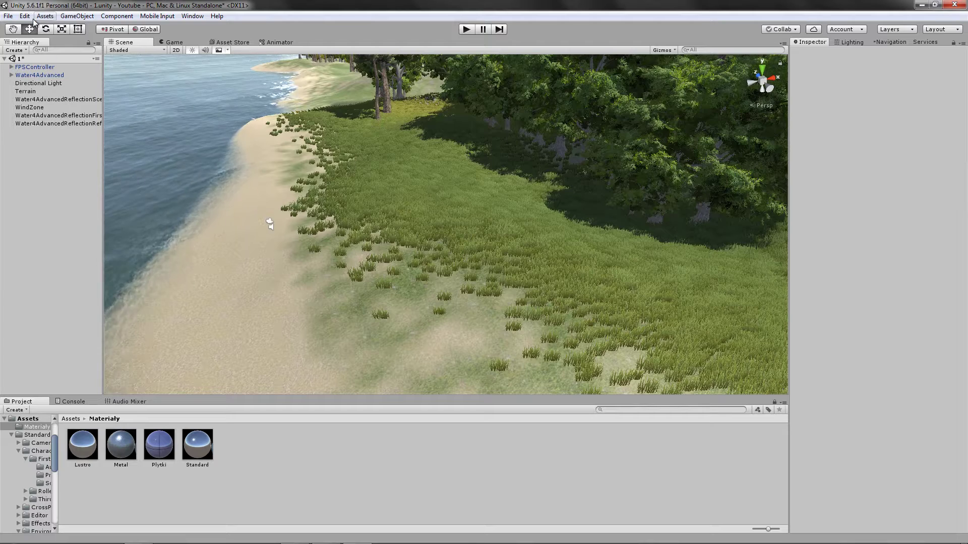
right_click(22, 251)
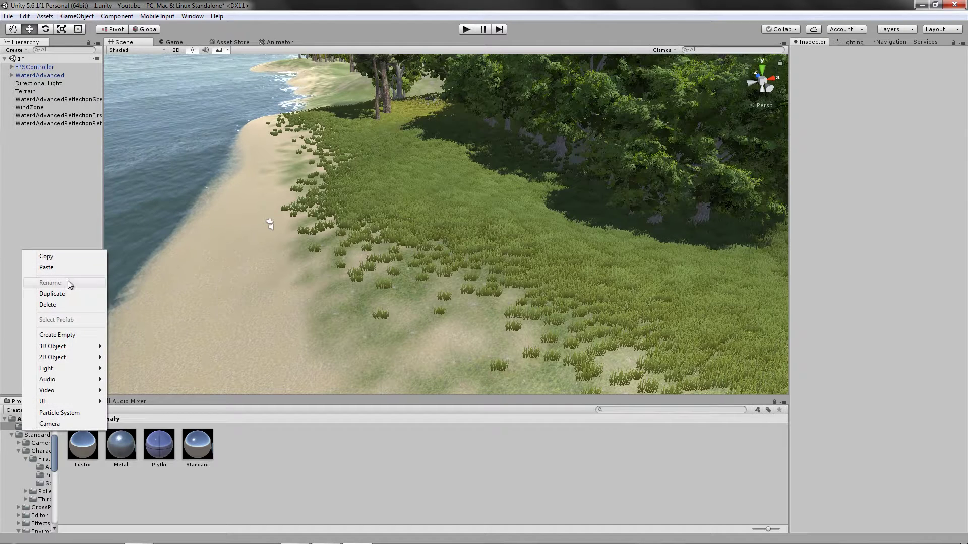
mouse_move(75, 346)
left_click(126, 346)
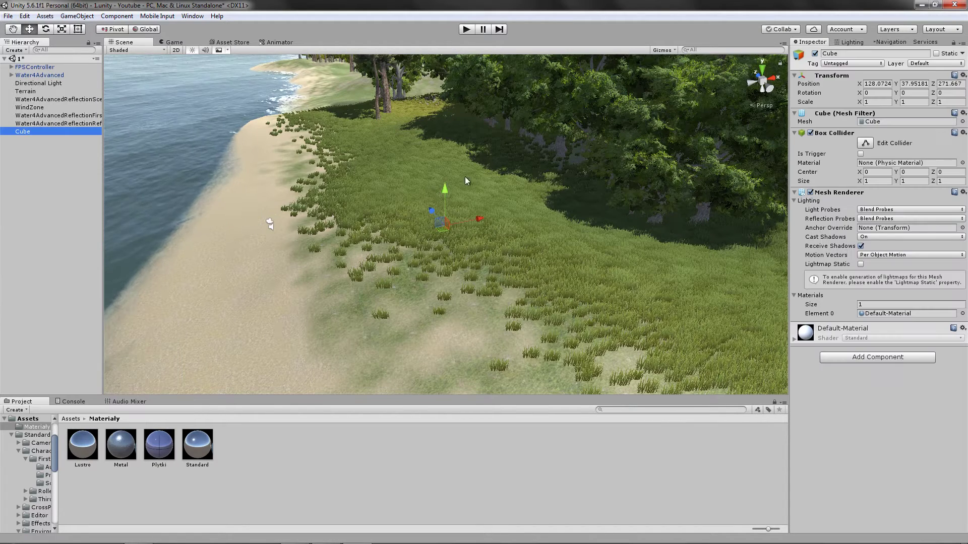
Move the cube onto the grass near the beach.
mouse_move(444, 198)
left_mouse_down()
mouse_move(758, 286)
mouse_move(523, 262)
left_mouse_up()
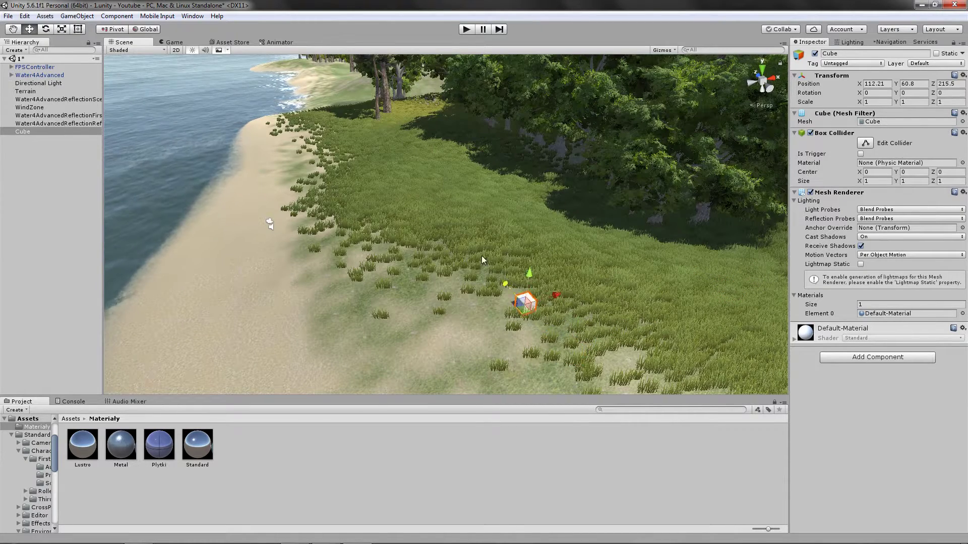
mouse_move(523, 262)
left_mouse_down()
mouse_move(479, 135)
mouse_move(454, 154)
mouse_move(469, 198)
left_mouse_up()
scroll(469, 198, "up", 5)
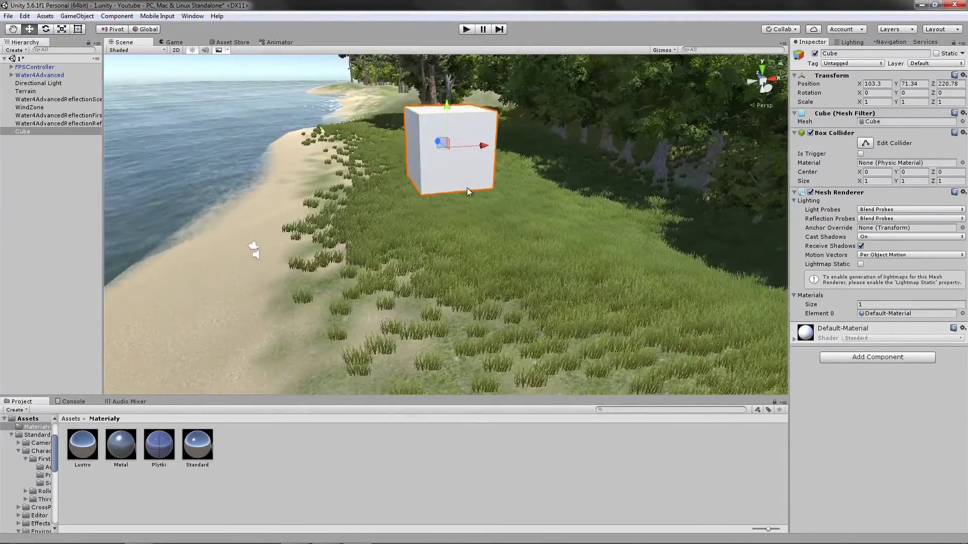
scroll(469, 198, "down", 5)
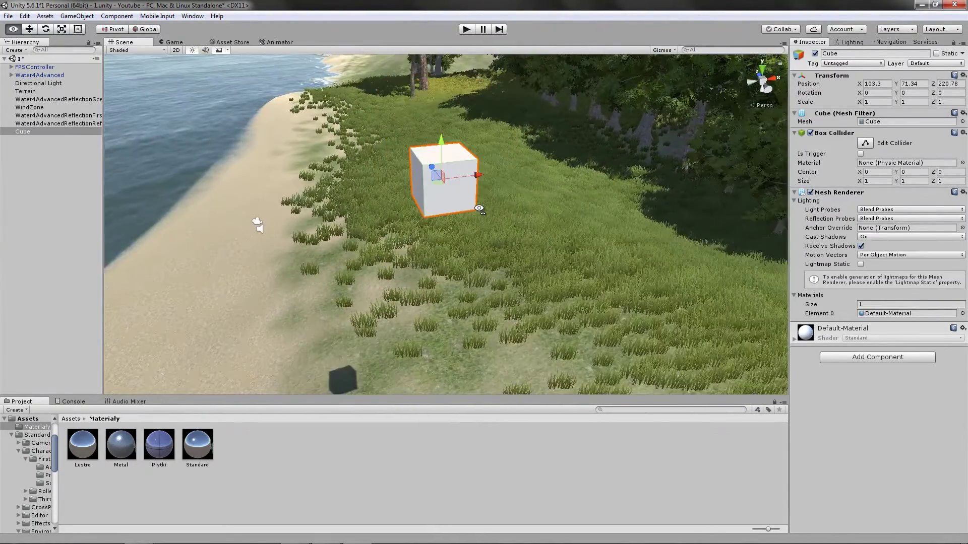
mouse_move(469, 198)
left_mouse_down("alt")
mouse_move(480, 187)
mouse_move(452, 235)
left_mouse_up("alt")
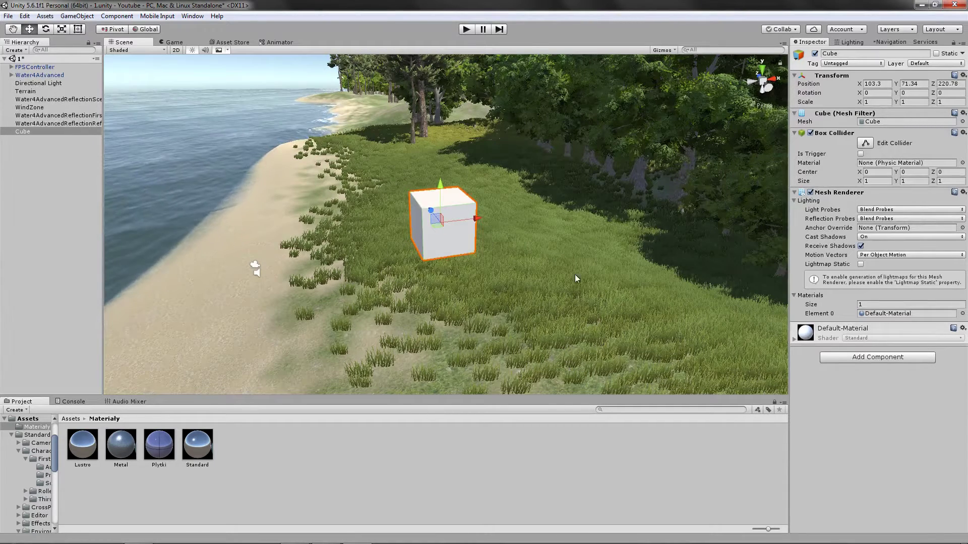
left_click(793, 339)
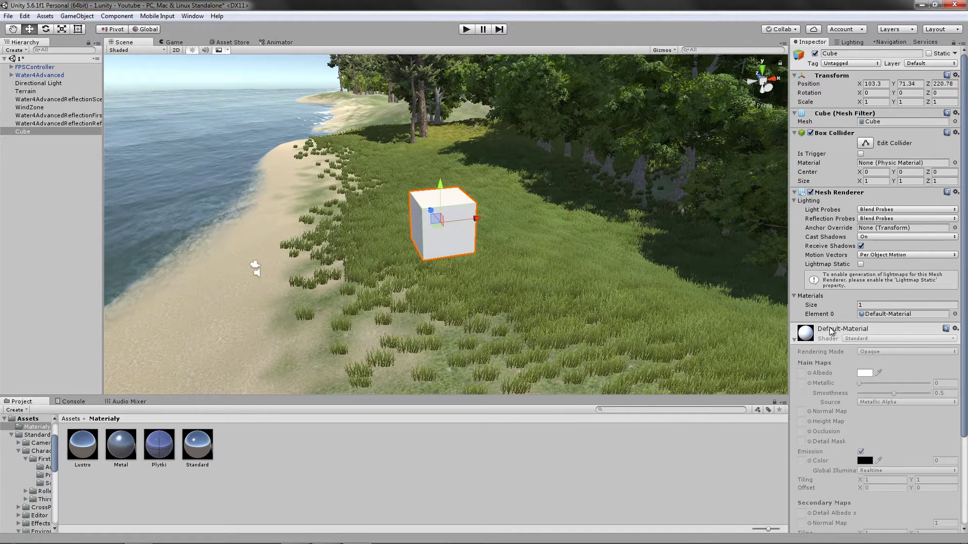
scroll(831, 357, "down", 4)
scroll(832, 359, "up", 1)
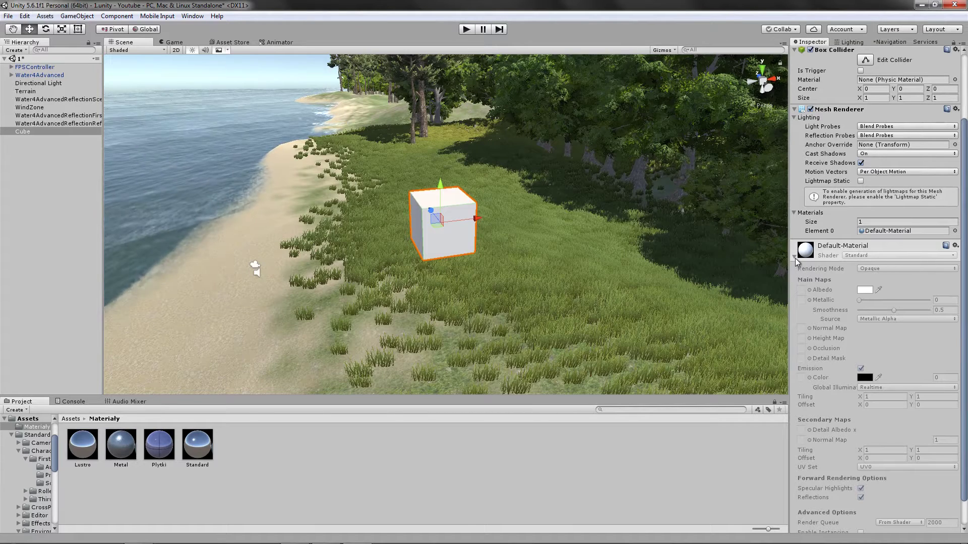
left_click(795, 257)
left_click(411, 464)
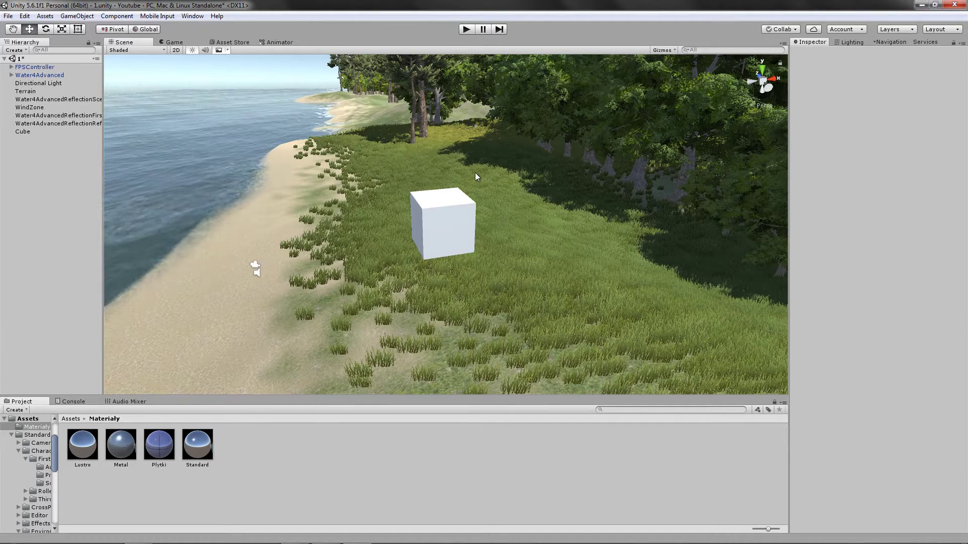
key("alt")
key("alt+F9")
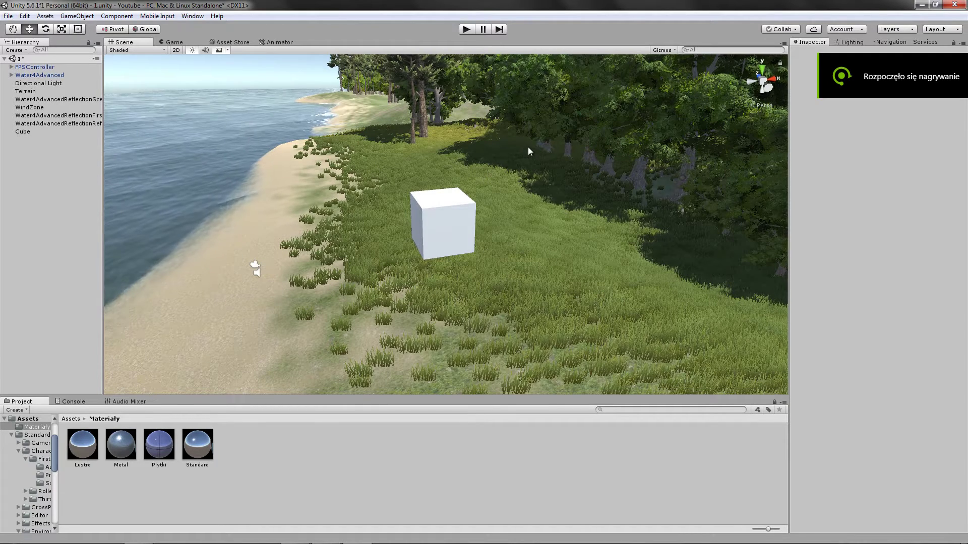
Create a new material in the Materialy folder named 1.
right_click(246, 451)
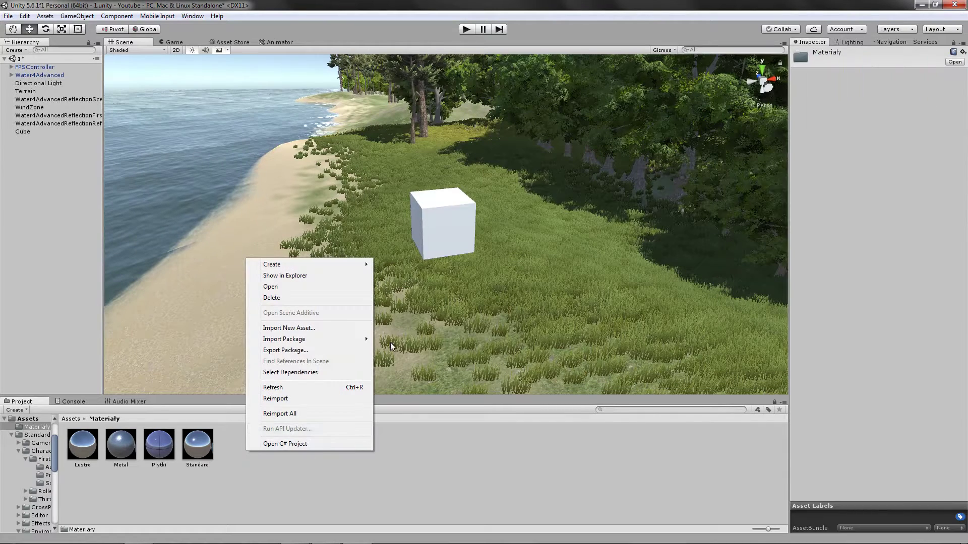
mouse_move(355, 260)
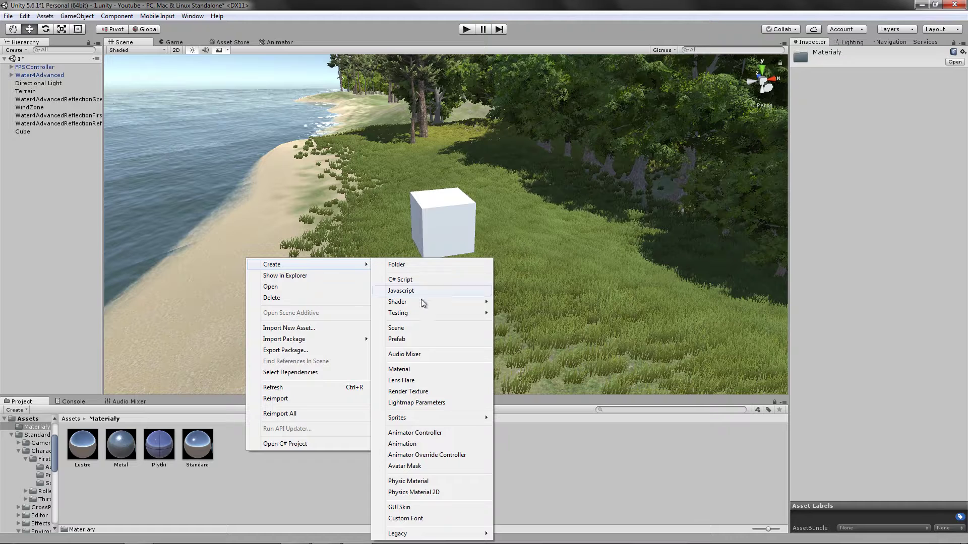
left_click(411, 371)
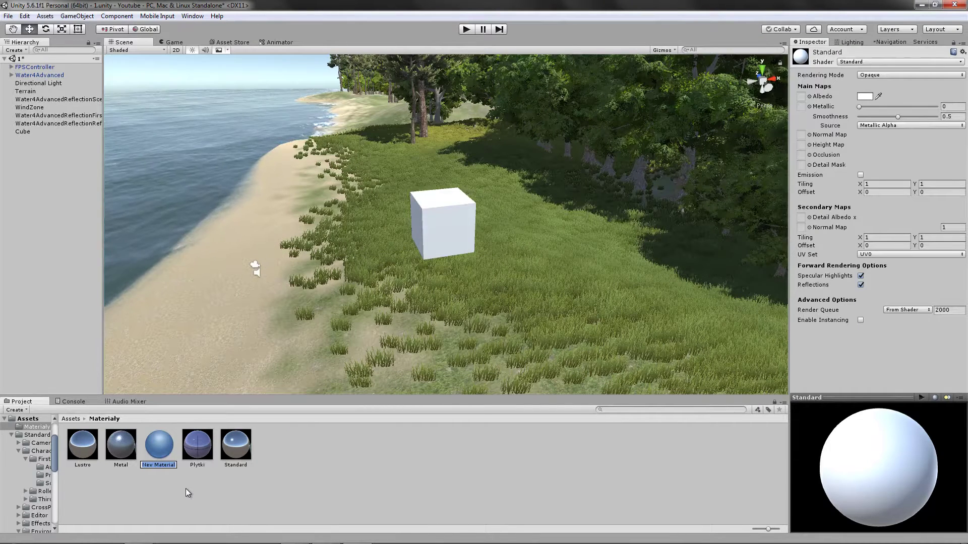
type("1")
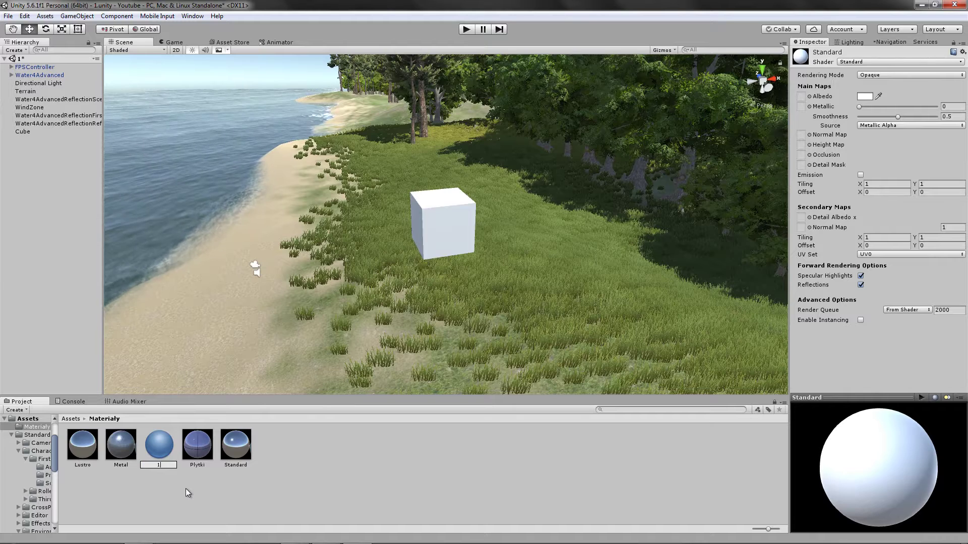
key("Return")
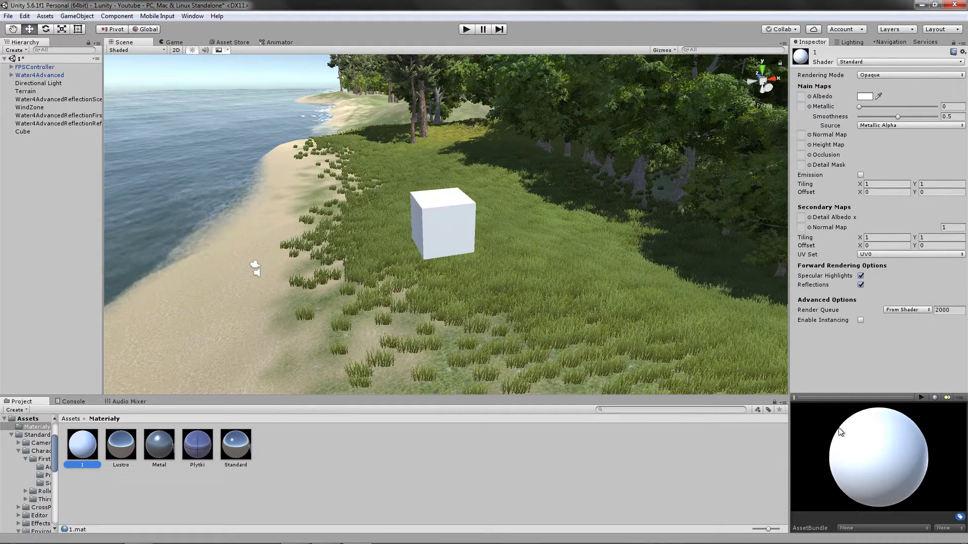
Set material 1's Albedo colour to pure red (FF0000), then select the cube.
left_click(862, 97)
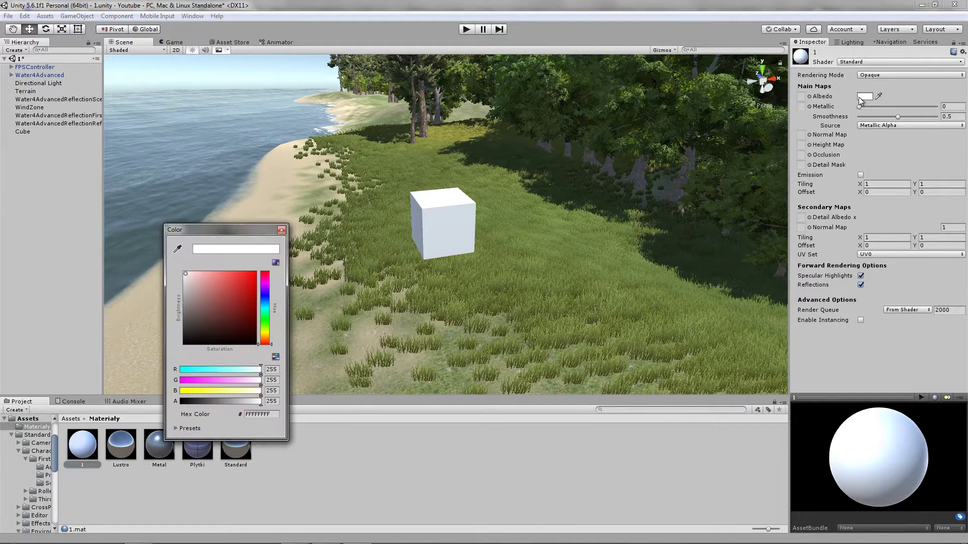
left_click_drag(227, 273, 271, 252)
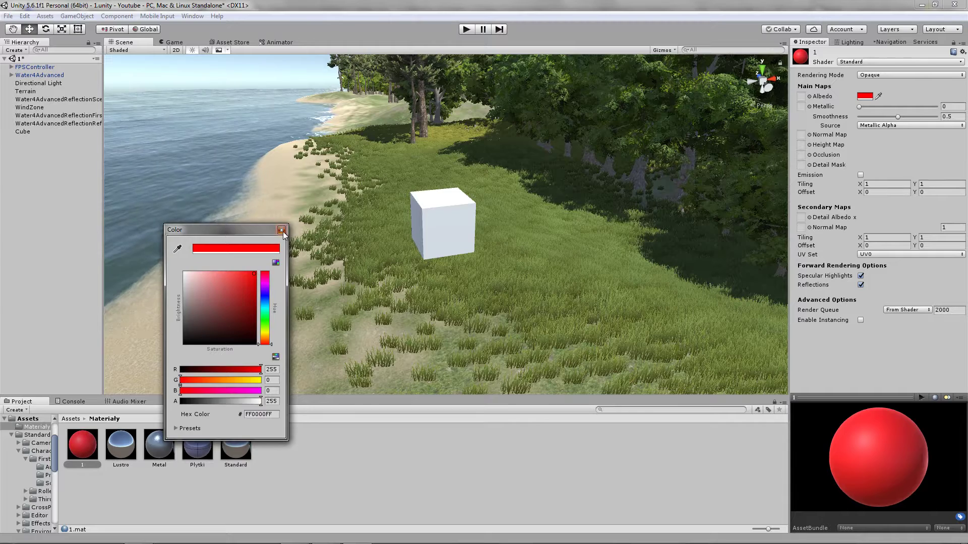
left_click(300, 256)
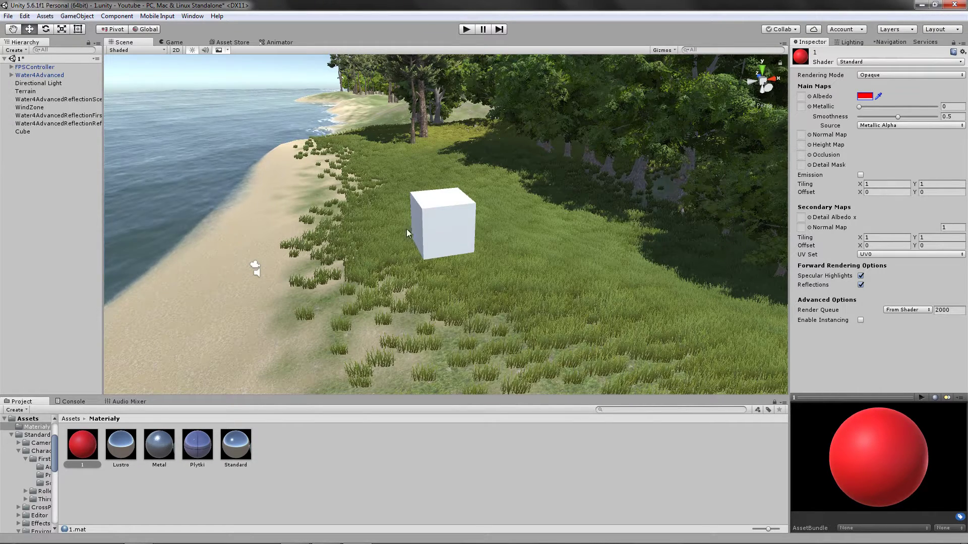
left_click(431, 215)
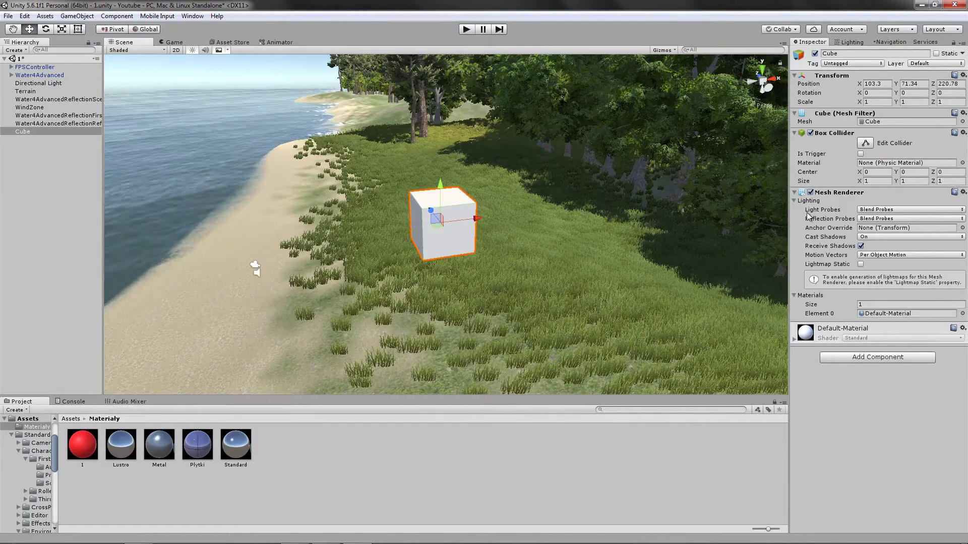
Bring up the material chooser for the cube's Mesh Renderer Element 0.
left_click(807, 298)
left_click(806, 298)
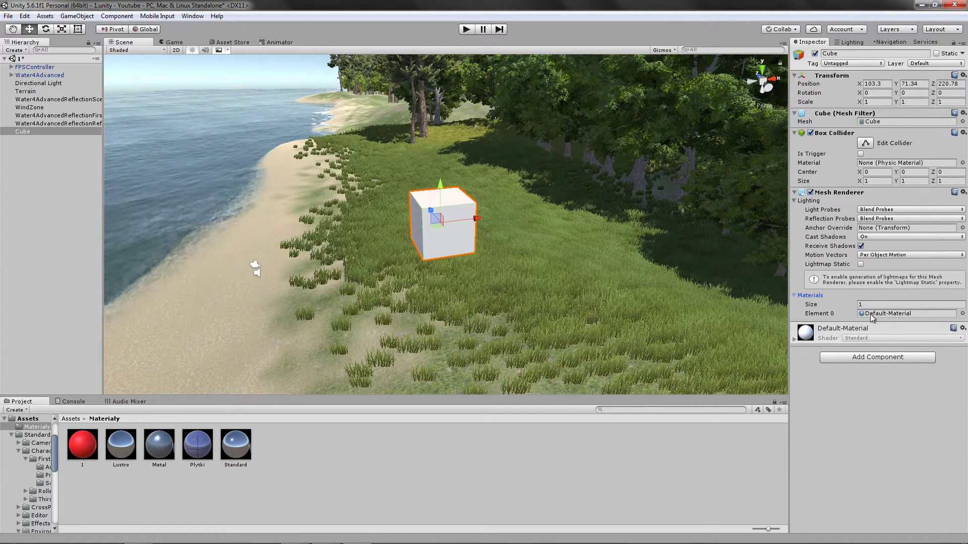
left_click(962, 314)
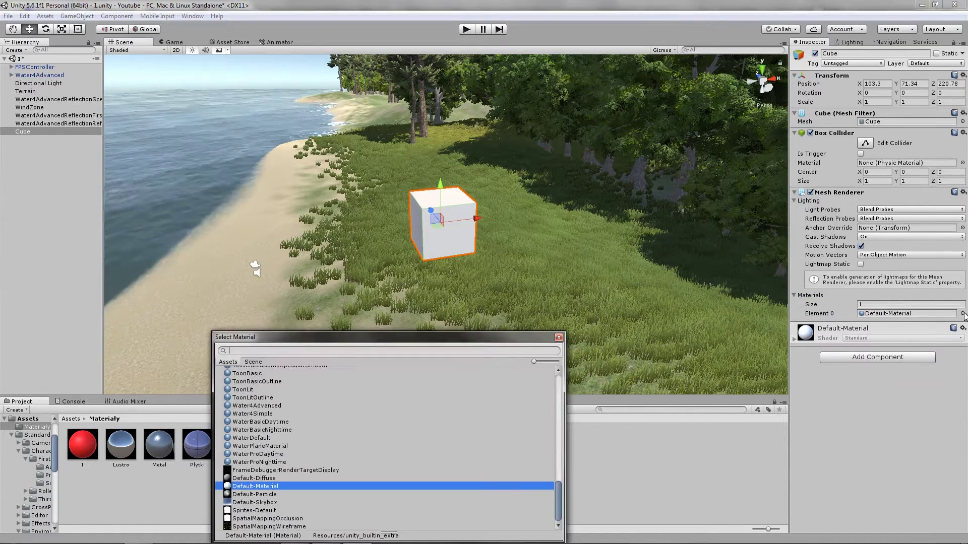
left_click_drag(414, 342, 453, 234)
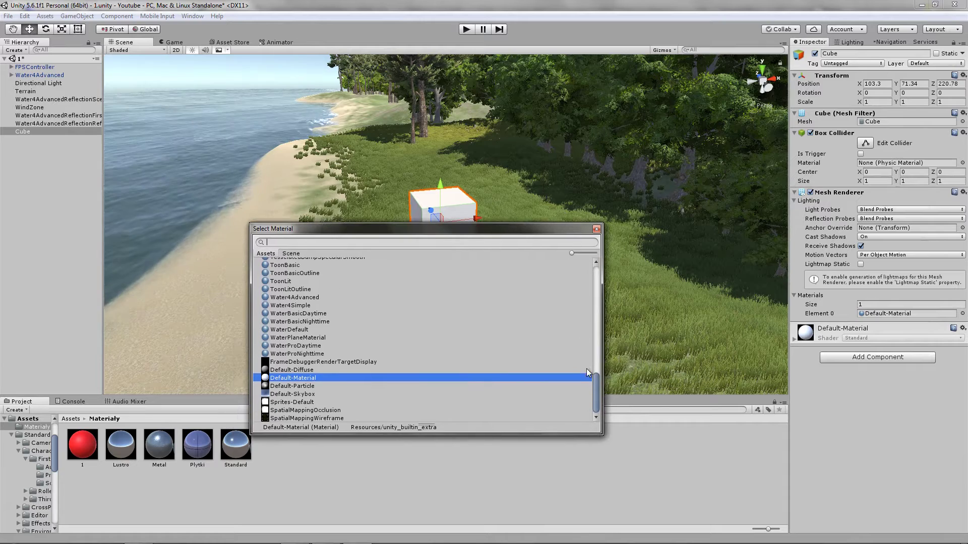
left_click_drag(596, 394, 561, 332)
scroll(560, 416, "down", 5)
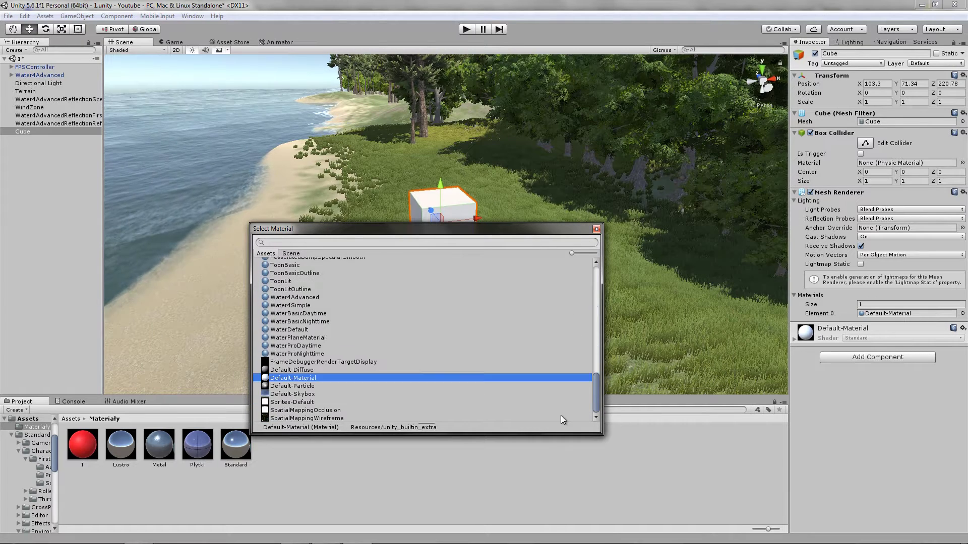
scroll(575, 266, "up", 10)
Assign red material 1 to the cube, finally by dragging it onto the cube.
left_click(279, 264)
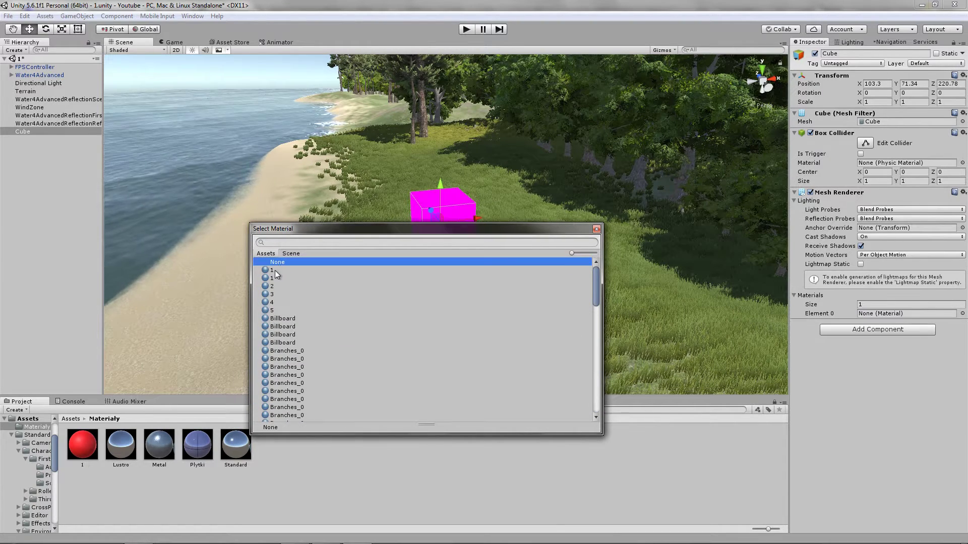
left_click(274, 270)
left_click(273, 278)
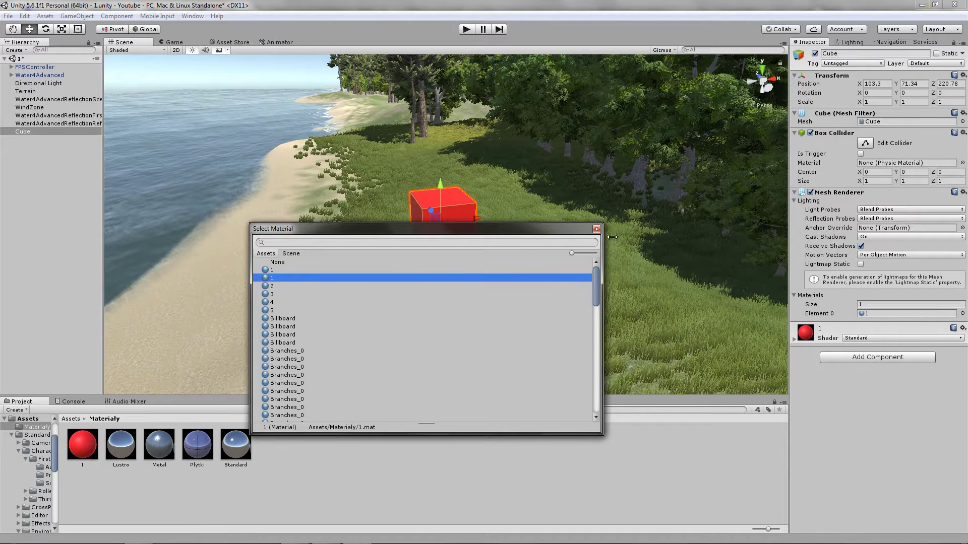
left_click(597, 229)
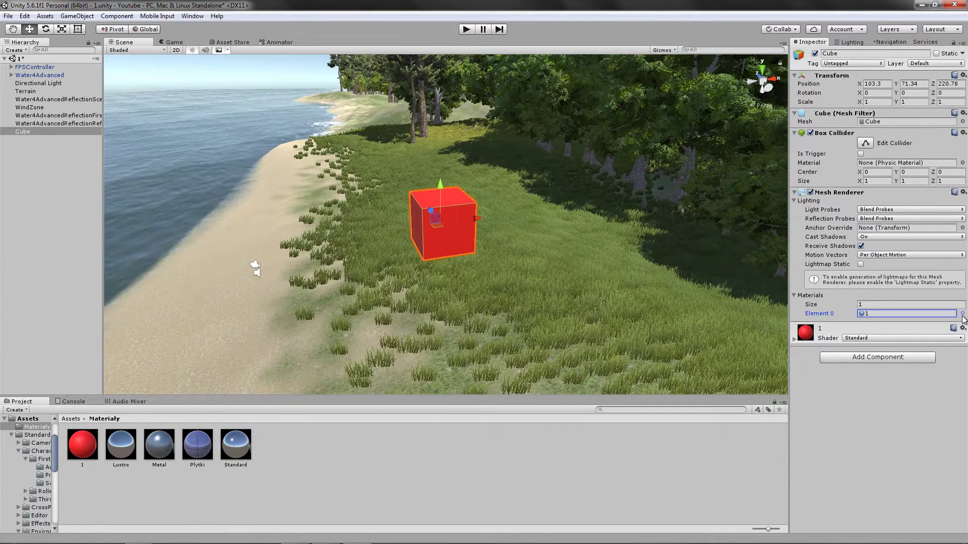
key("ctrl+z")
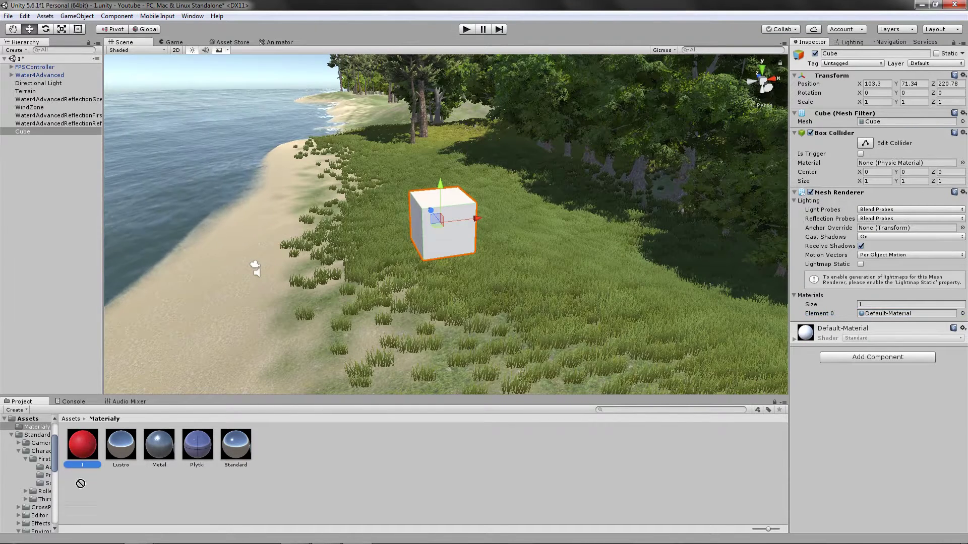
left_click_drag(86, 441, 438, 231)
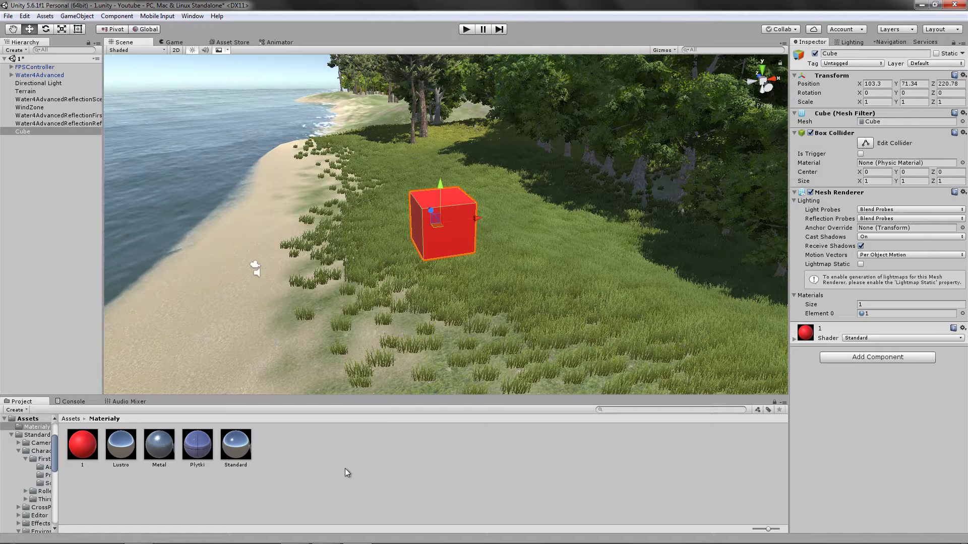
left_click(83, 443)
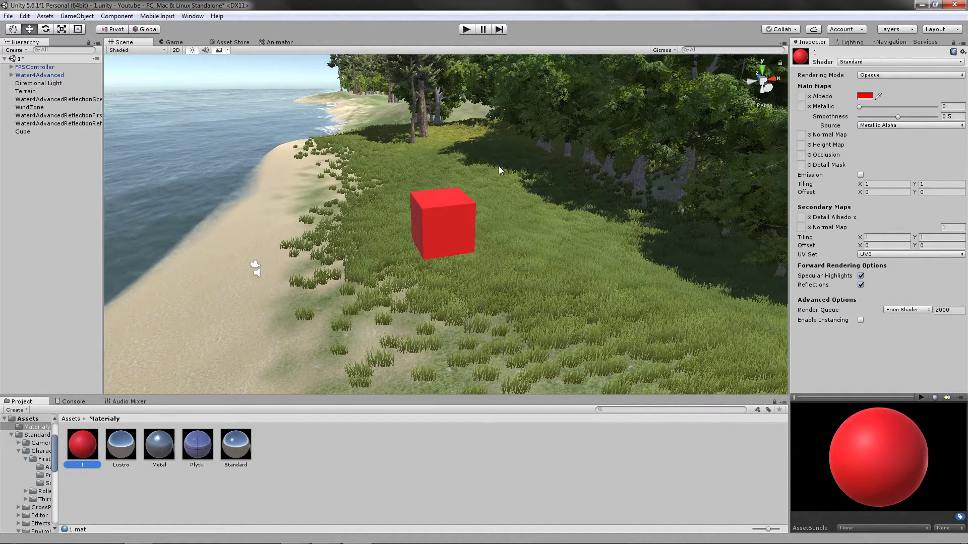
Lighten material 1's Albedo colour to a light pink (FF8080).
left_click(862, 95)
left_click_drag(238, 283, 206, 272)
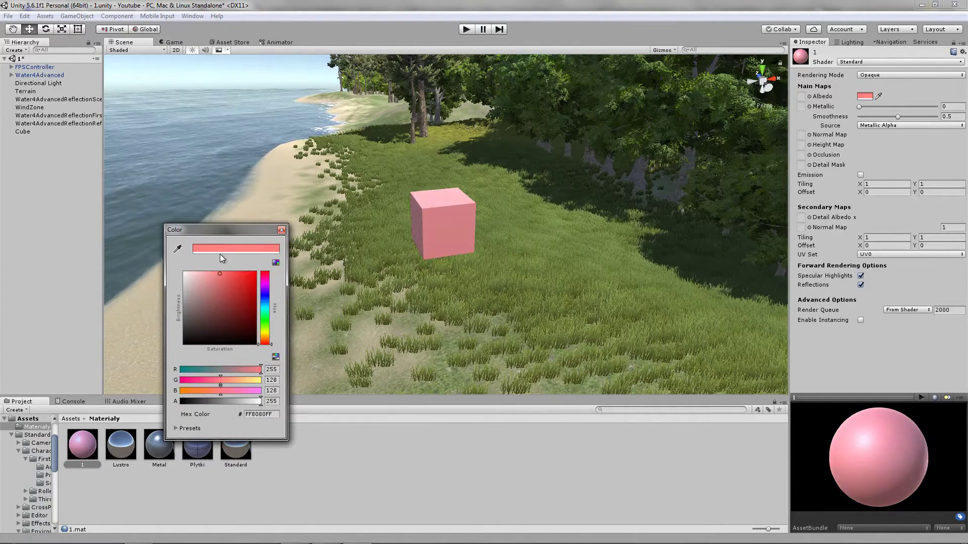
left_click(279, 230)
right_click_drag(278, 232, 535, 246)
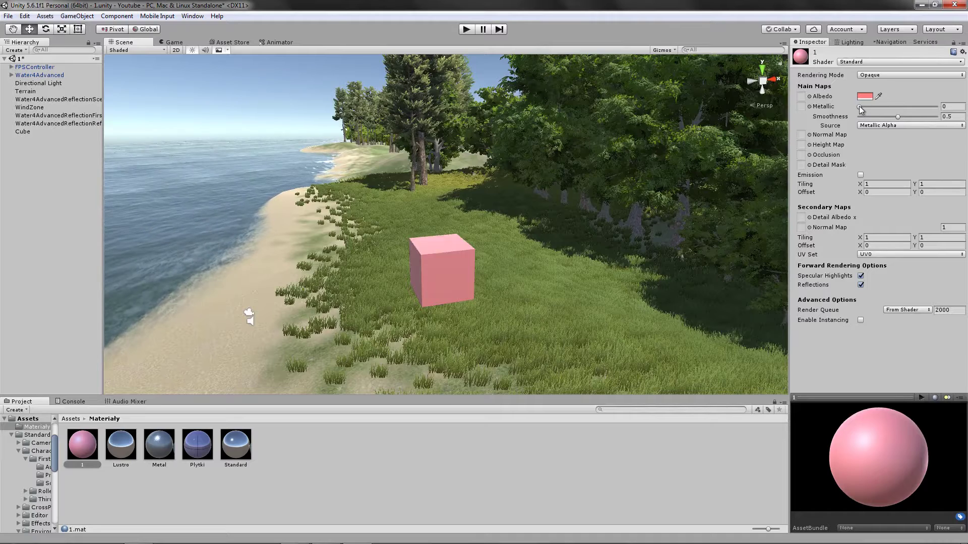
Try higher Metallic and Smoothness values, then set both back to 0 for a matte finish.
mouse_move(859, 106)
left_mouse_down()
mouse_move(920, 109)
mouse_move(876, 102)
mouse_move(918, 115)
mouse_move(881, 117)
left_mouse_up()
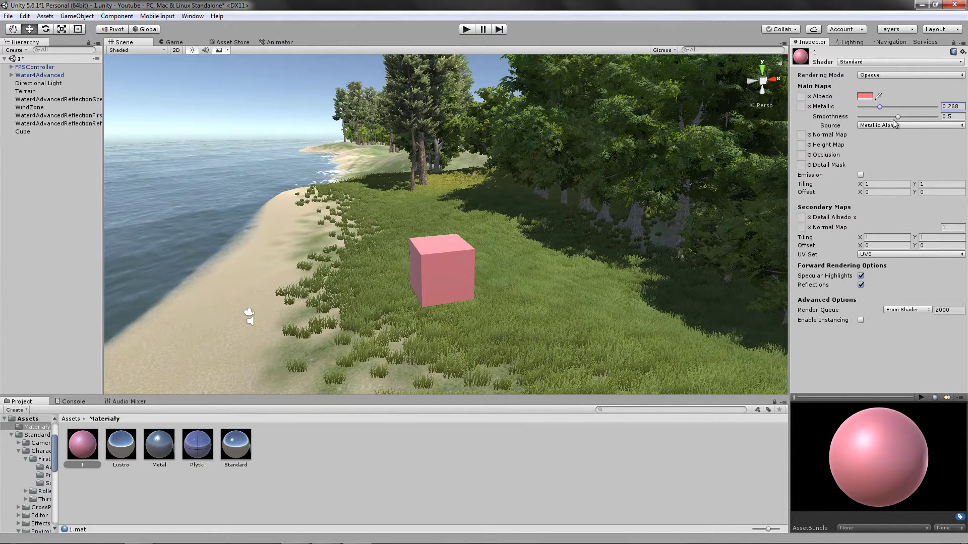
left_click_drag(893, 120, 966, 154)
left_click_drag(884, 110, 944, 120)
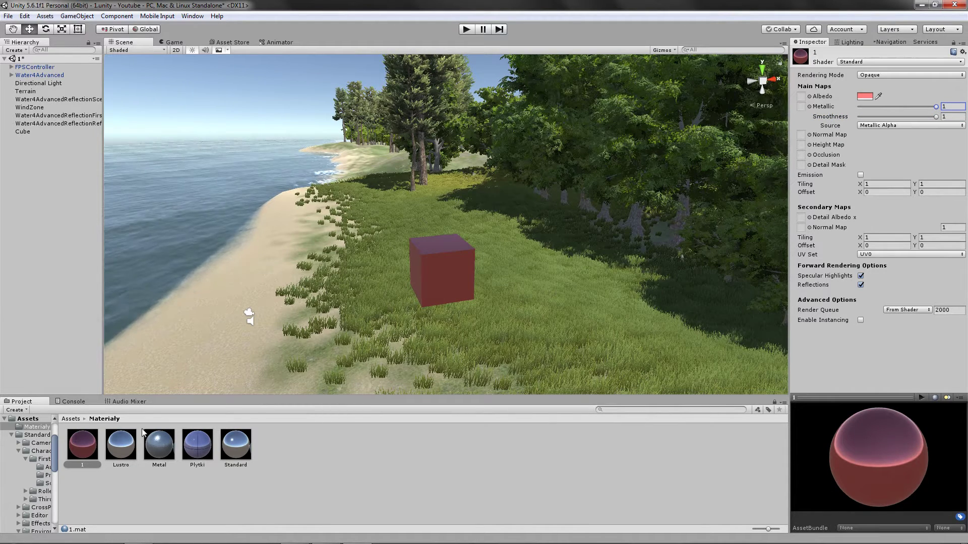
left_click(120, 448)
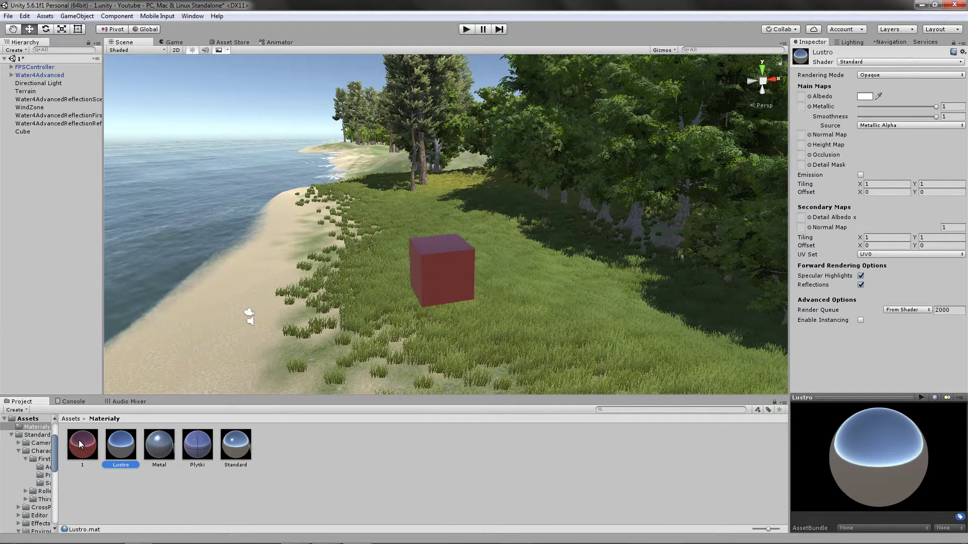
left_click(80, 445)
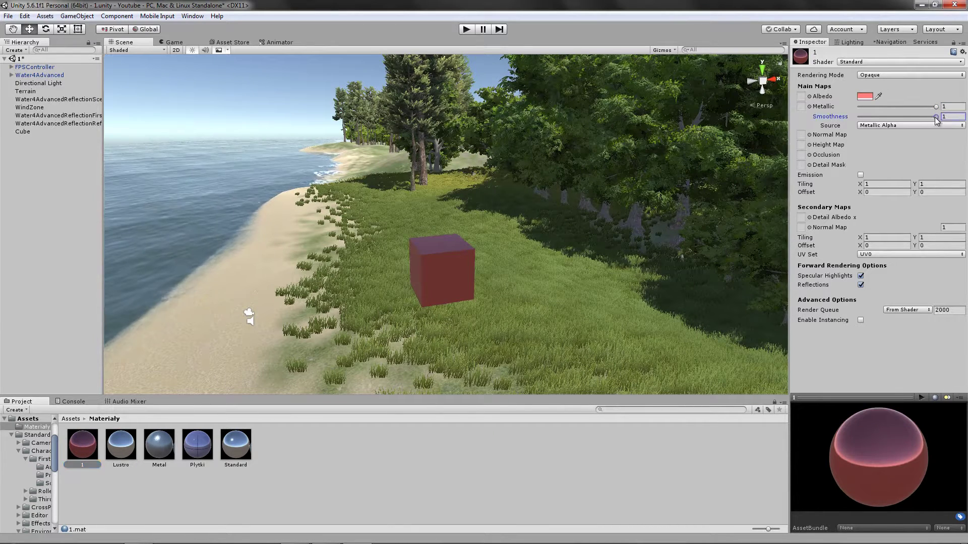
left_click_drag(936, 118, 835, 106)
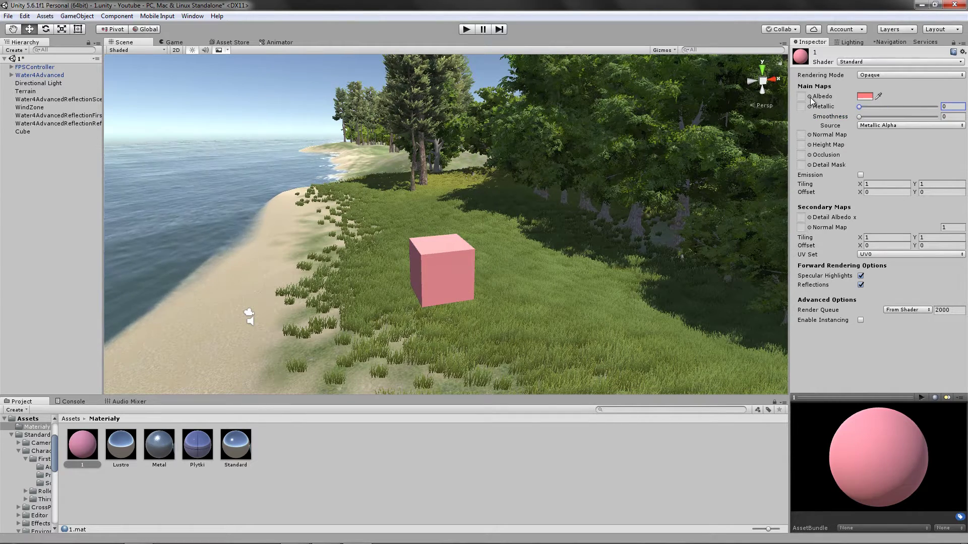
left_click_drag(460, 246, 468, 273, "alt")
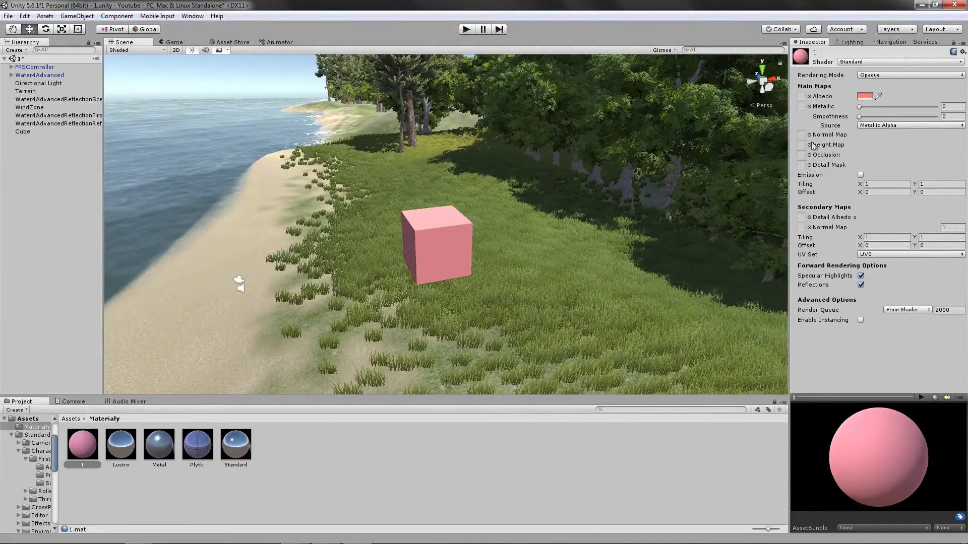
Assign GrassRockyAlbedo as material 1's Albedo texture.
left_click(809, 96)
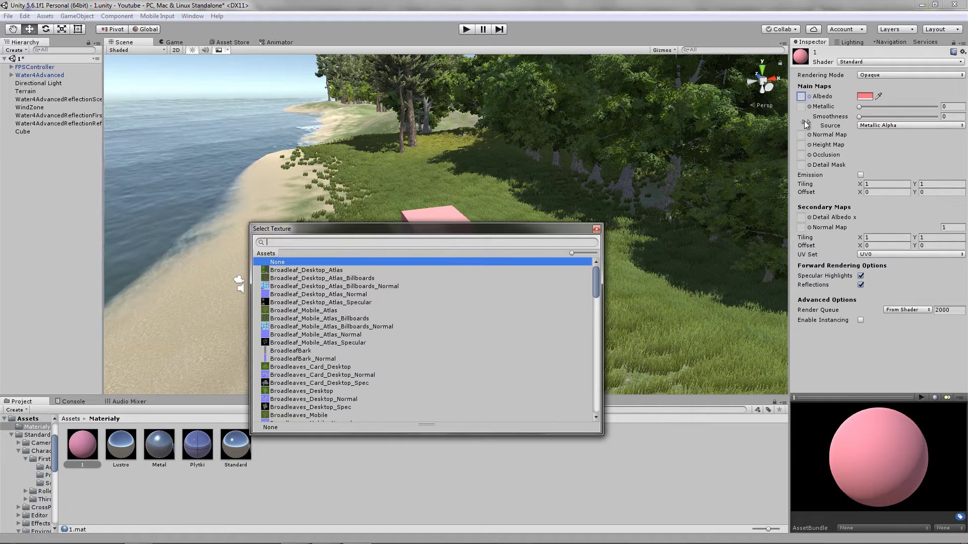
left_click_drag(537, 228, 574, 163)
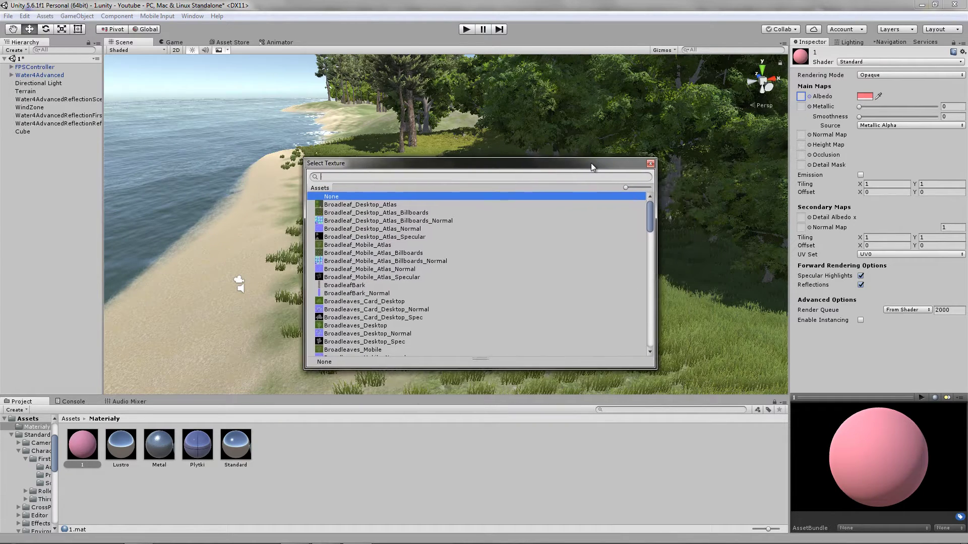
scroll(543, 258, "down", 3)
scroll(543, 258, "up", 1)
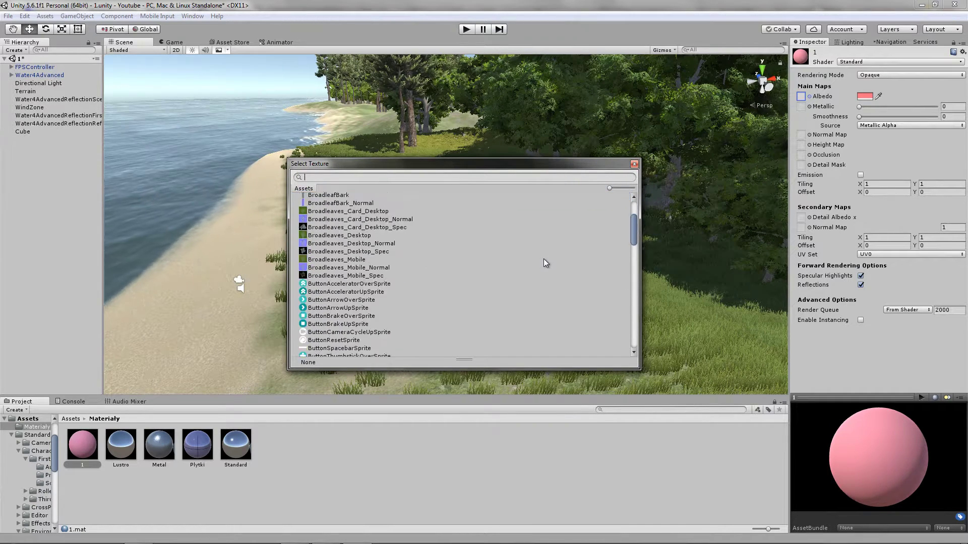
scroll(543, 259, "up", 2)
scroll(468, 262, "down", 3)
scroll(468, 262, "down", 3)
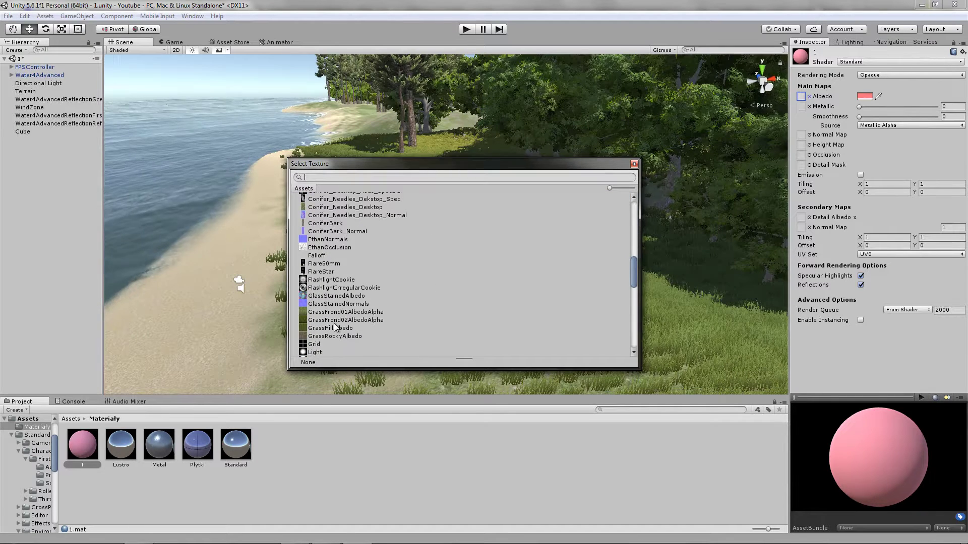
double_click(345, 335)
right_click_drag(444, 261, 411, 262)
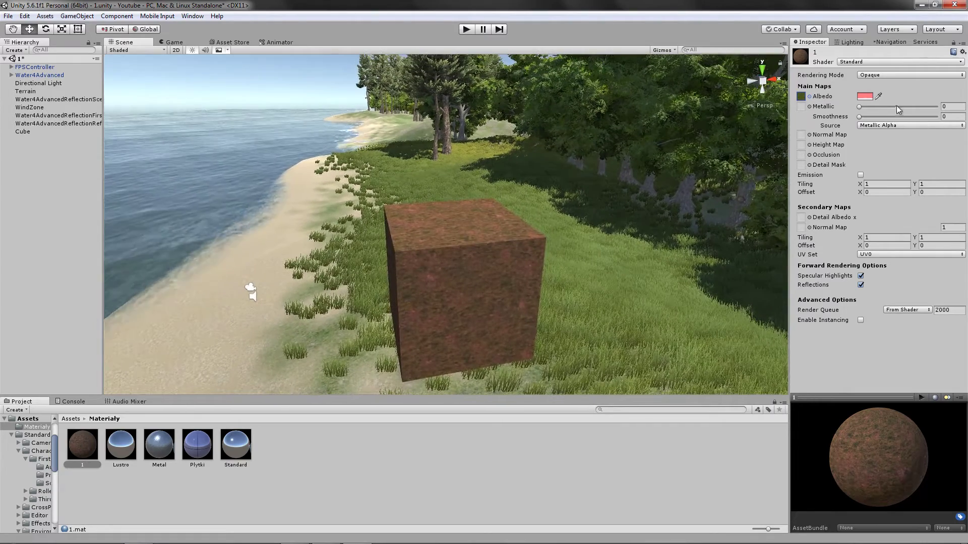
Set the Albedo tint to white (FFFFFF).
left_click(863, 97)
left_click_drag(227, 284, 164, 263)
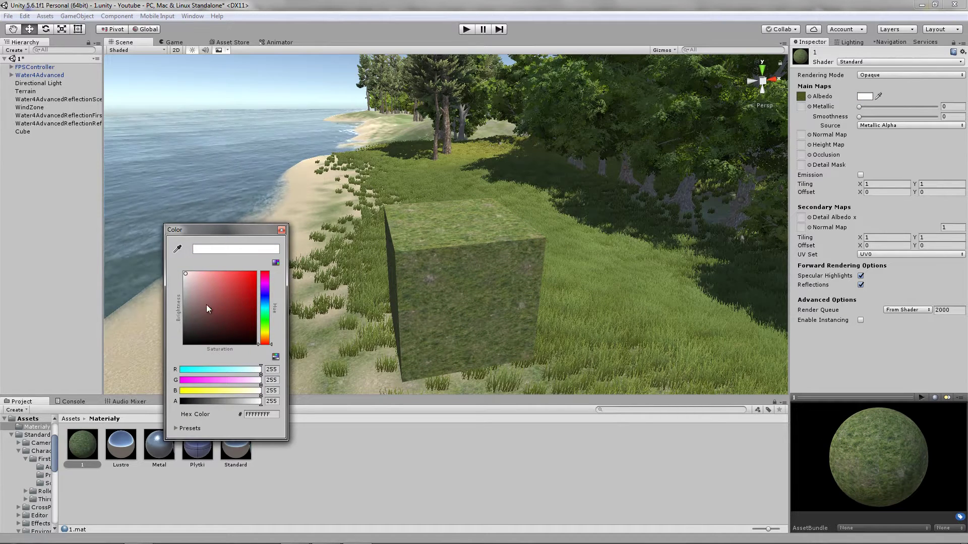
mouse_move(186, 272)
left_mouse_down()
mouse_move(168, 330)
mouse_move(179, 267)
left_mouse_up()
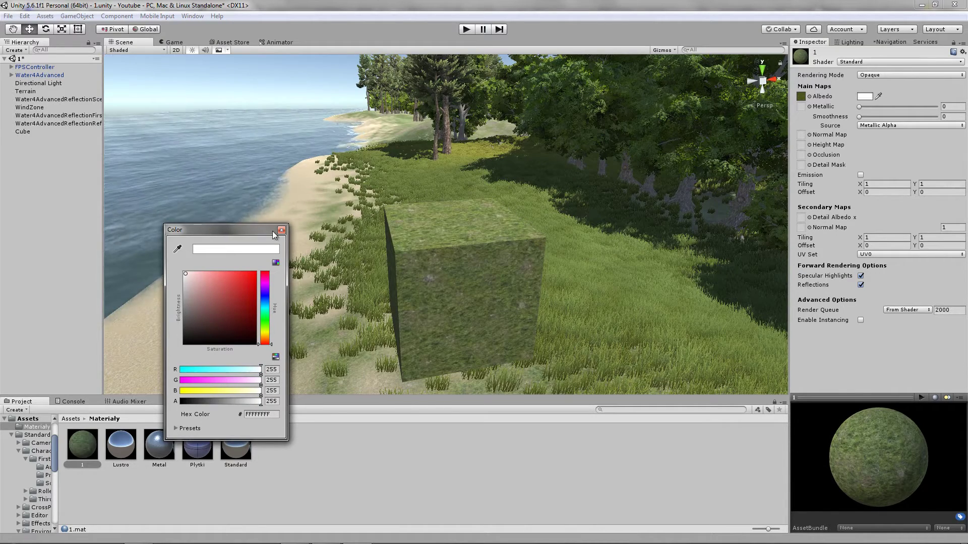
Set material 1's Metallic value to 0.2.
left_click(248, 217)
left_click_drag(242, 252, 585, 180, "alt")
scroll(585, 180, "down", 5)
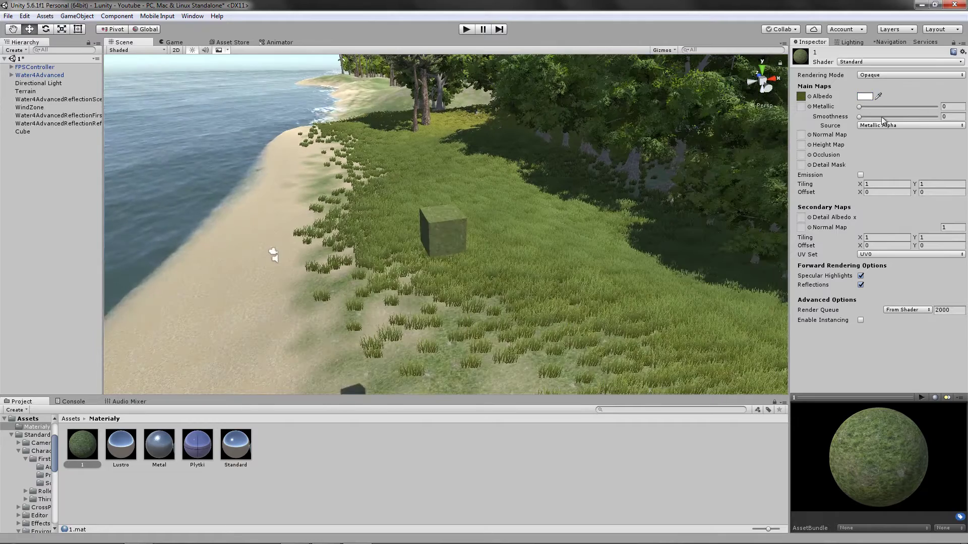
mouse_move(859, 107)
left_mouse_down()
mouse_move(918, 107)
mouse_move(862, 120)
mouse_move(873, 107)
left_mouse_up()
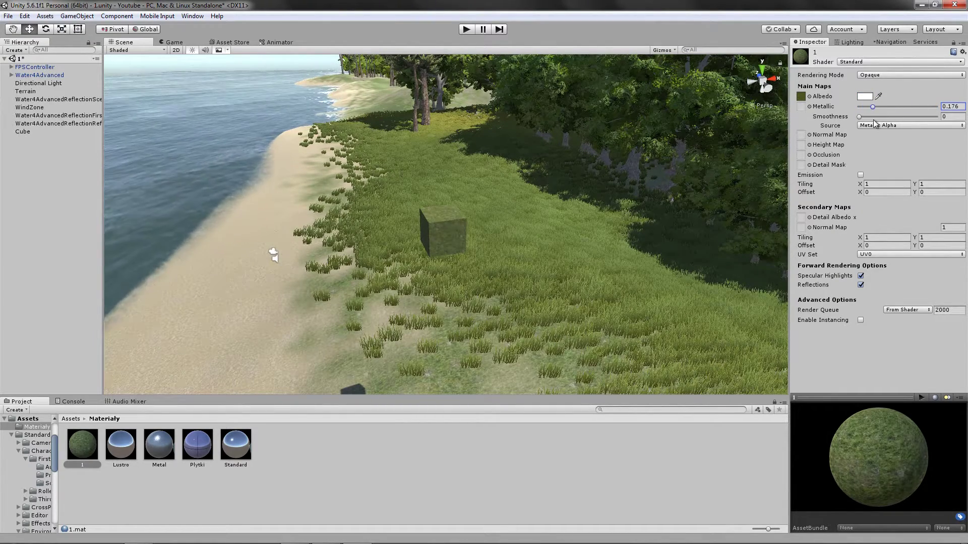
left_click(948, 107)
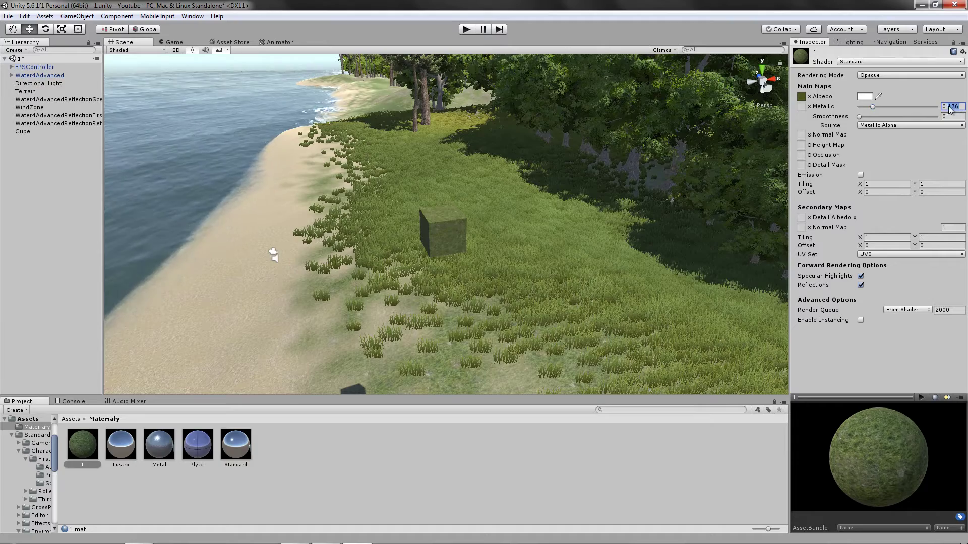
type("0.2")
left_click_drag(628, 162, 492, 200, "alt")
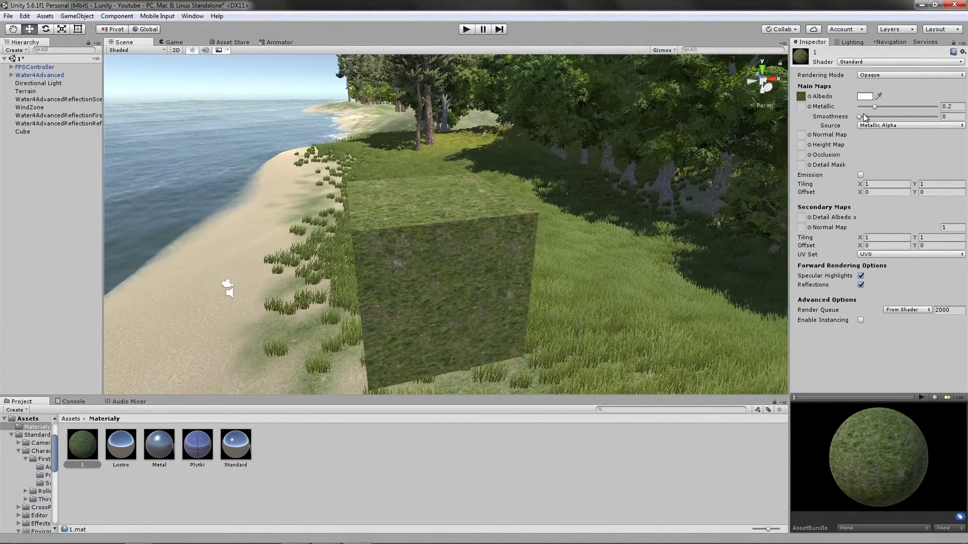
Set Smoothness to 0.3 and view the cube against the shoreline and trees.
left_click_drag(859, 116, 905, 136)
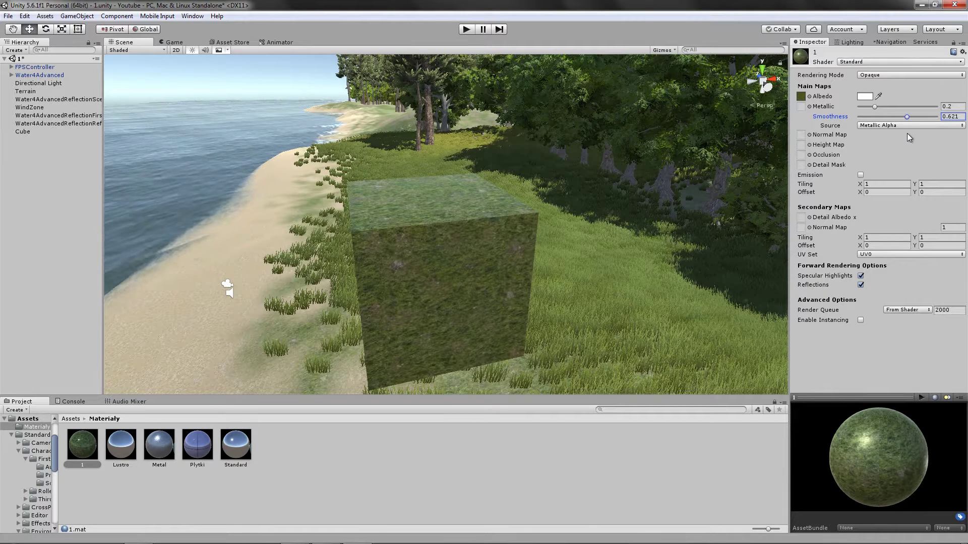
left_click(950, 117)
type("0.3")
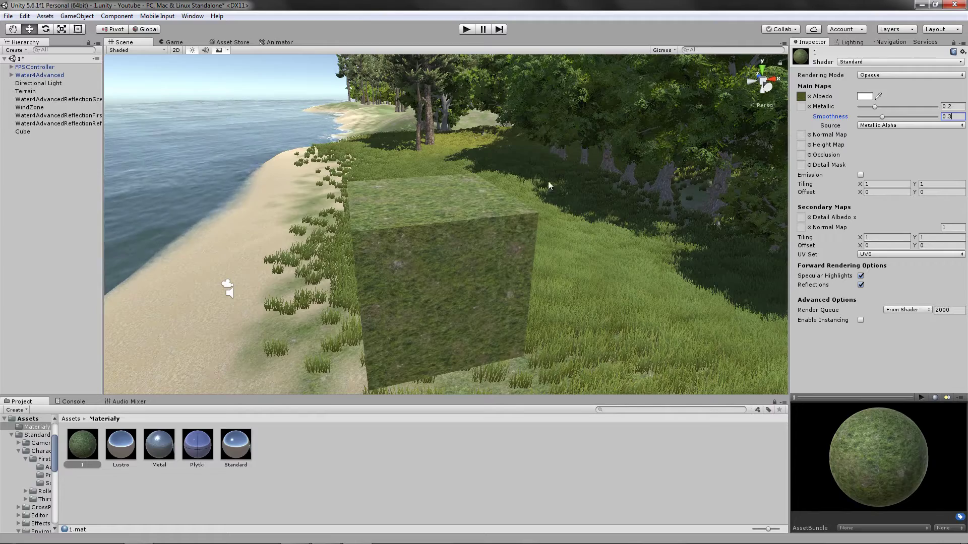
right_click_drag(485, 192, 494, 211)
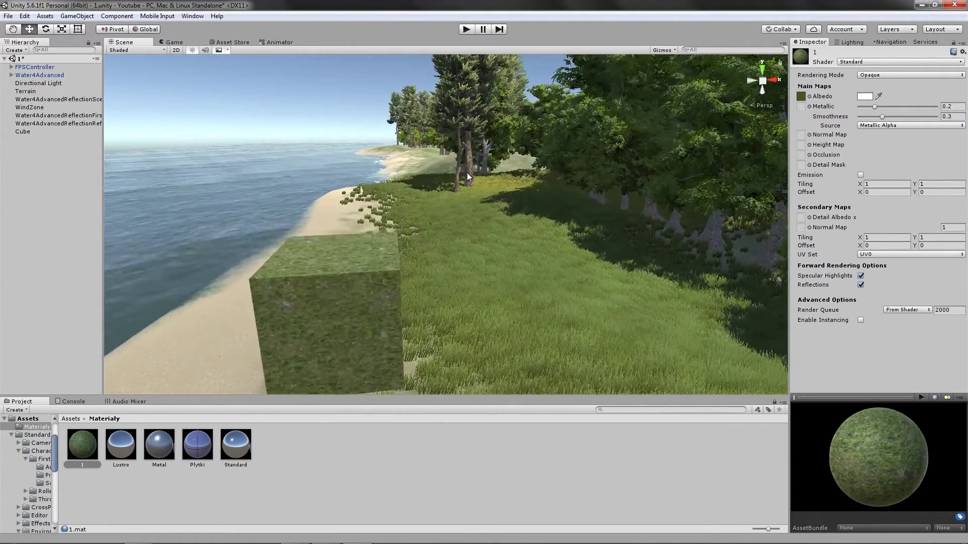
right_click_drag(495, 211, 456, 249)
scroll(454, 244, "up", 2)
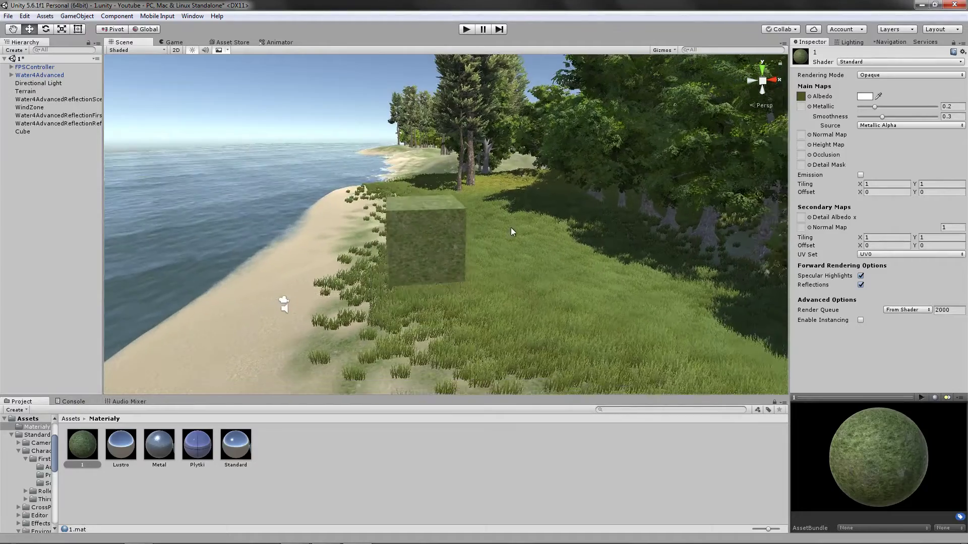
scroll(510, 228, "up", 2)
scroll(487, 239, "up", 3)
Set the Main Maps tiling to 5 by 5.
mouse_move(487, 239)
right_mouse_down()
mouse_move(449, 338)
mouse_move(472, 277)
mouse_move(442, 252)
mouse_move(396, 119)
right_mouse_up()
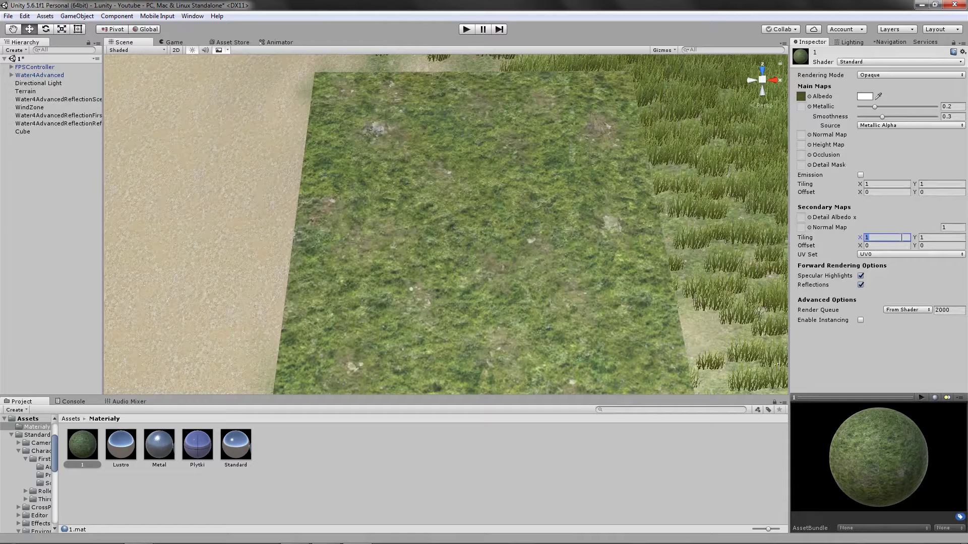
left_click(929, 238)
right_click_drag(509, 259, 523, 205)
left_click(890, 183)
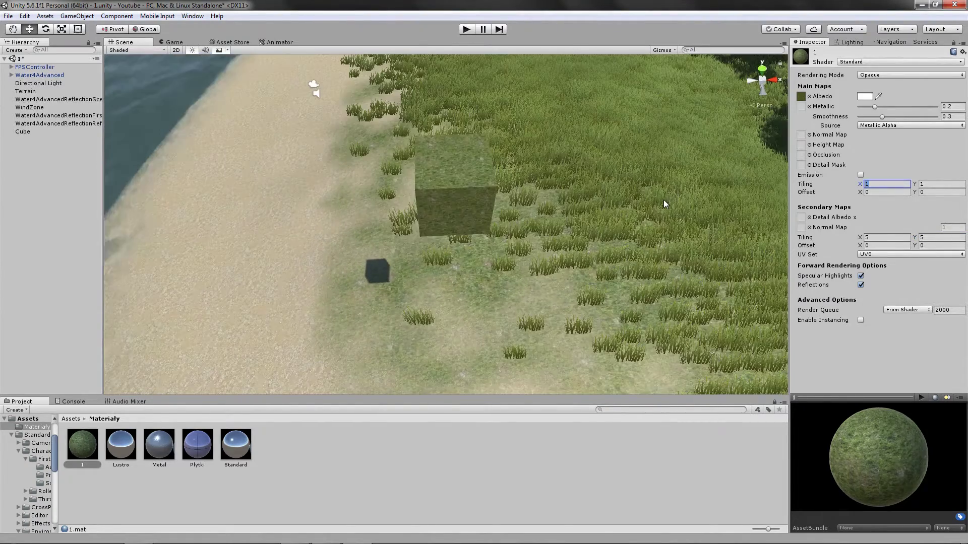
type("5")
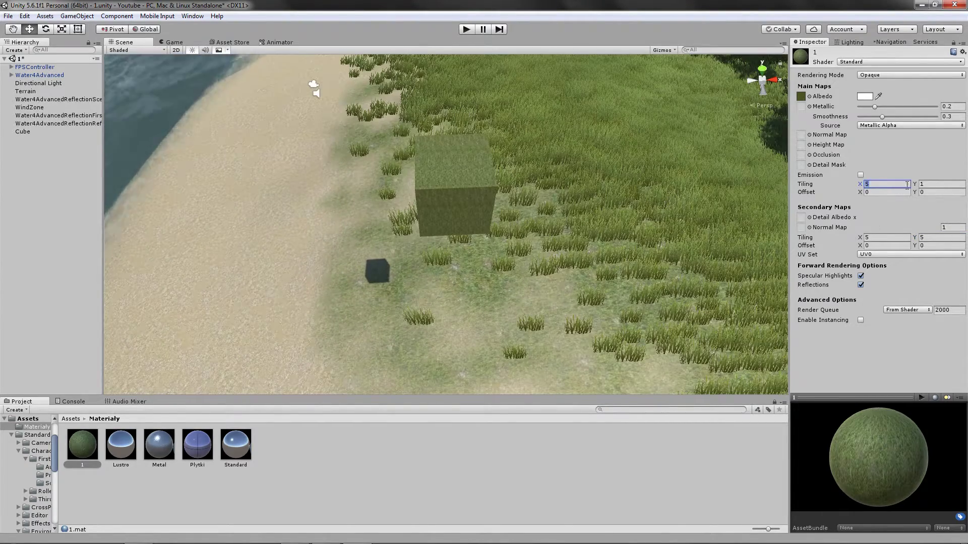
key("Tab")
type("5")
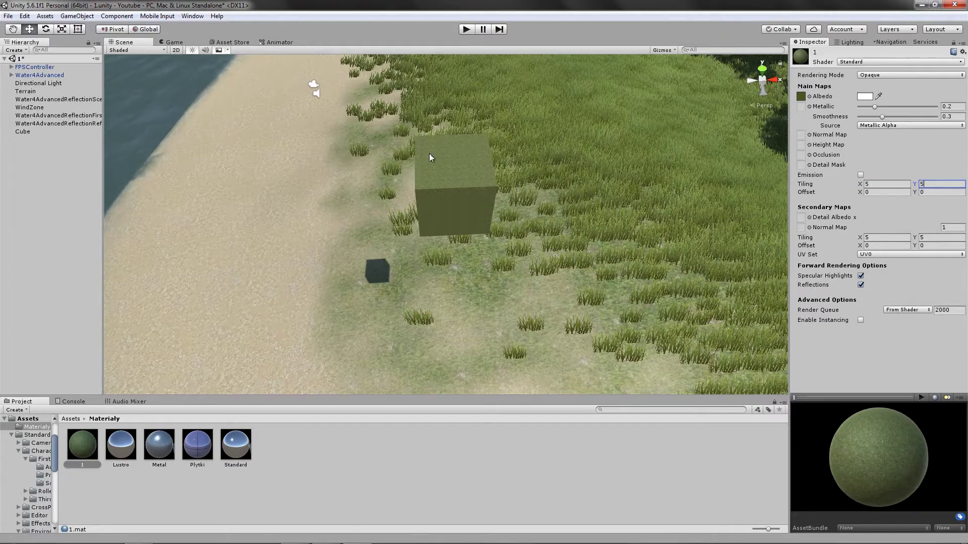
Frame the cube in the Scene view and reselect material 1.
mouse_move(429, 153)
right_mouse_down()
mouse_move(477, 219)
mouse_move(471, 255)
right_mouse_up()
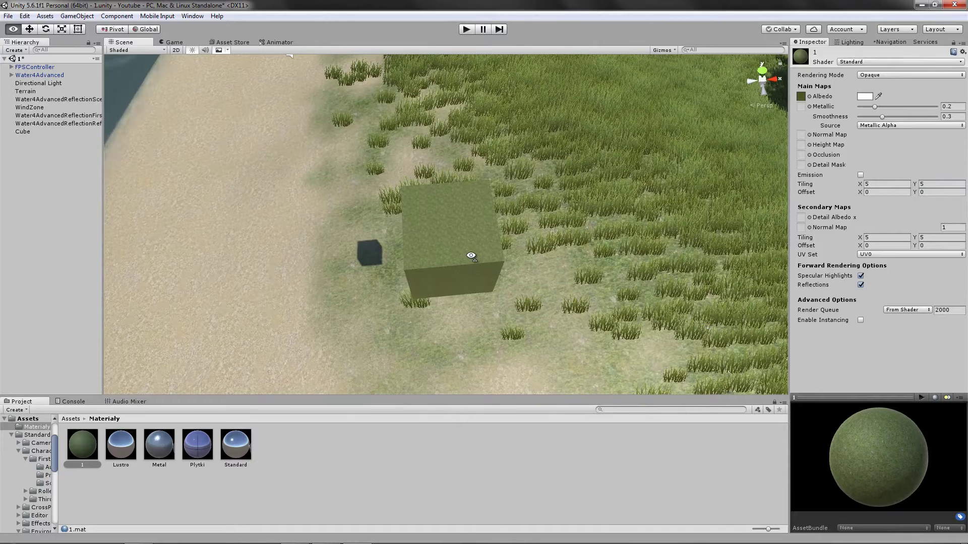
left_click(471, 256)
key("f")
scroll(474, 258, "up", 3)
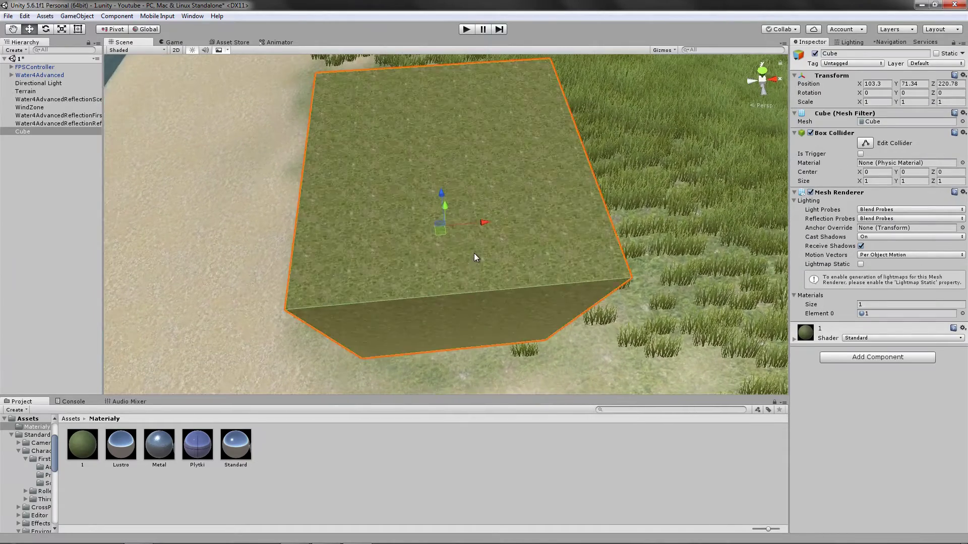
scroll(549, 258, "up", 2)
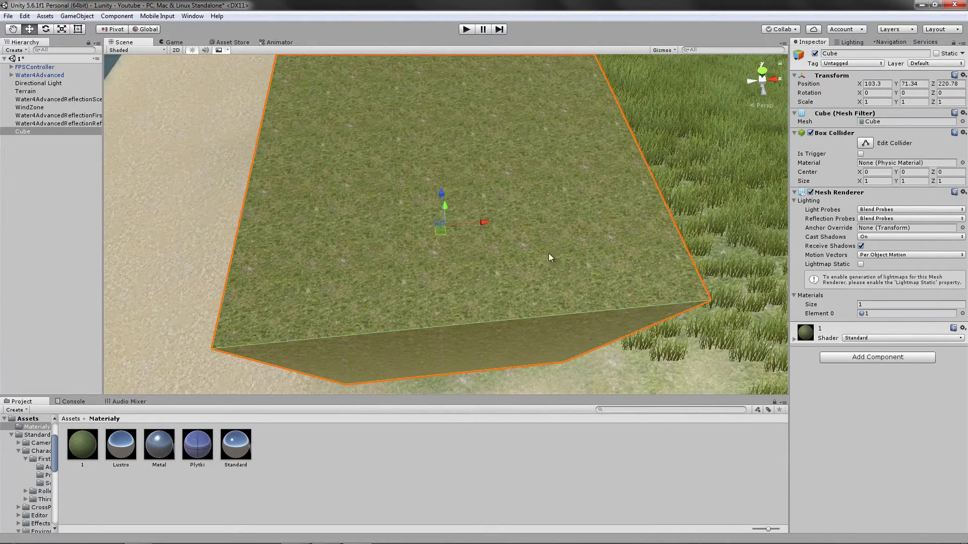
left_click(80, 437)
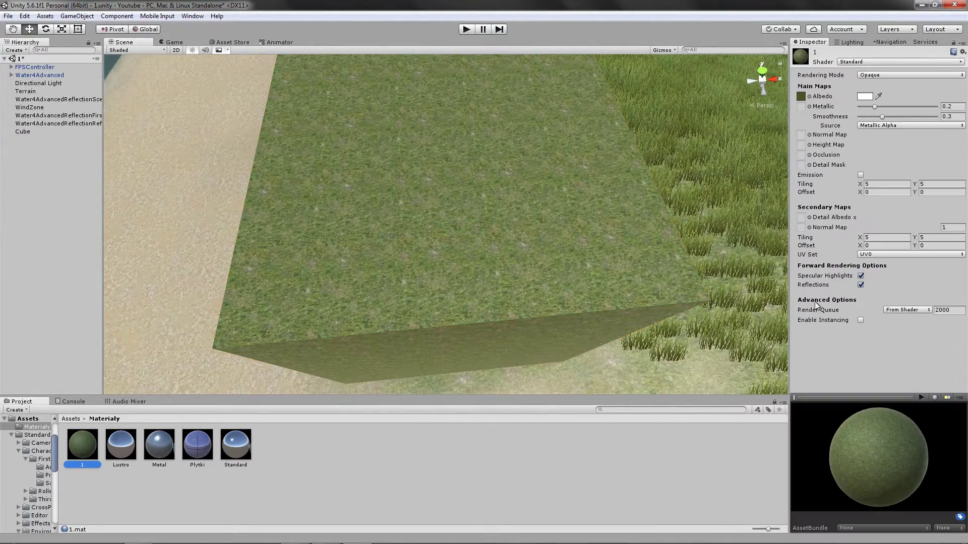
Set Secondary Maps tiling to 2 by 2 and drag the secondary Offset X value.
type("3")
left_click(944, 236)
left_click(875, 240)
type("2")
left_click(926, 235)
type("2")
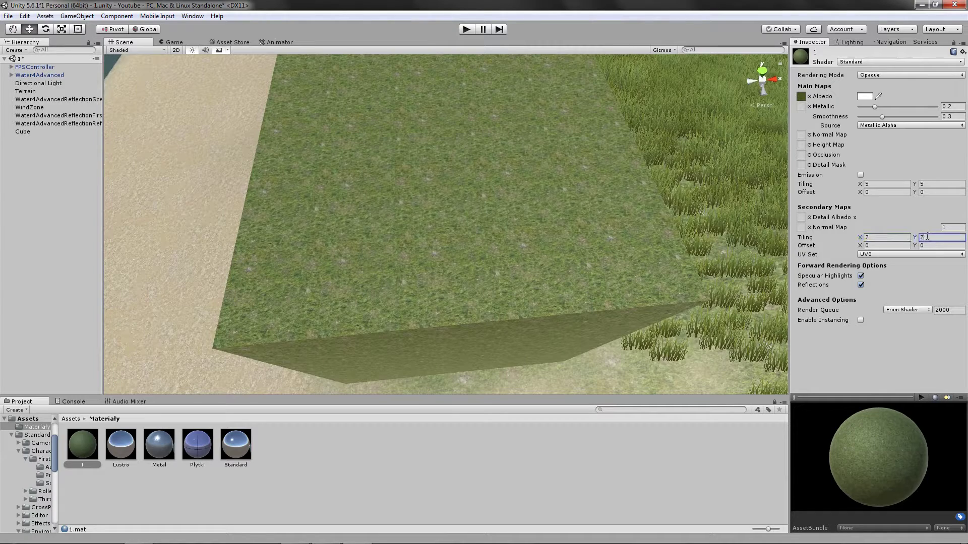
scroll(543, 301, "down", 3)
scroll(542, 301, "down", 2)
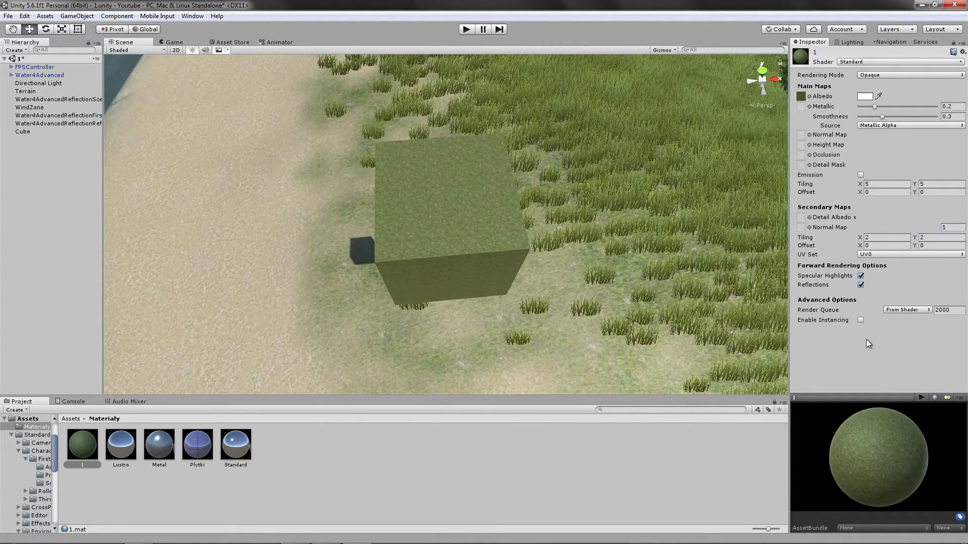
left_click_drag(860, 245, 912, 244)
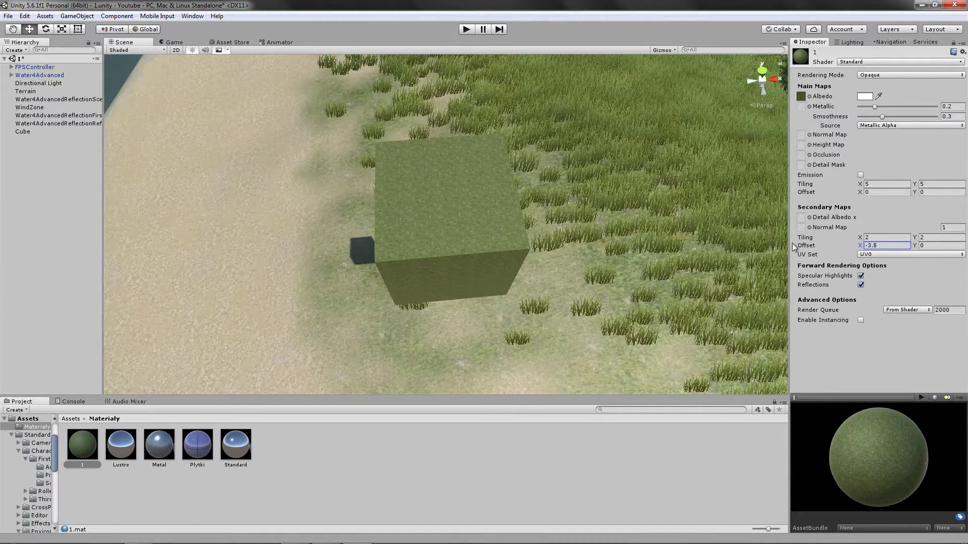
Undo the secondary offset and shift the Main Maps offset, X to -1.06 and Y.
key("ctrl+z")
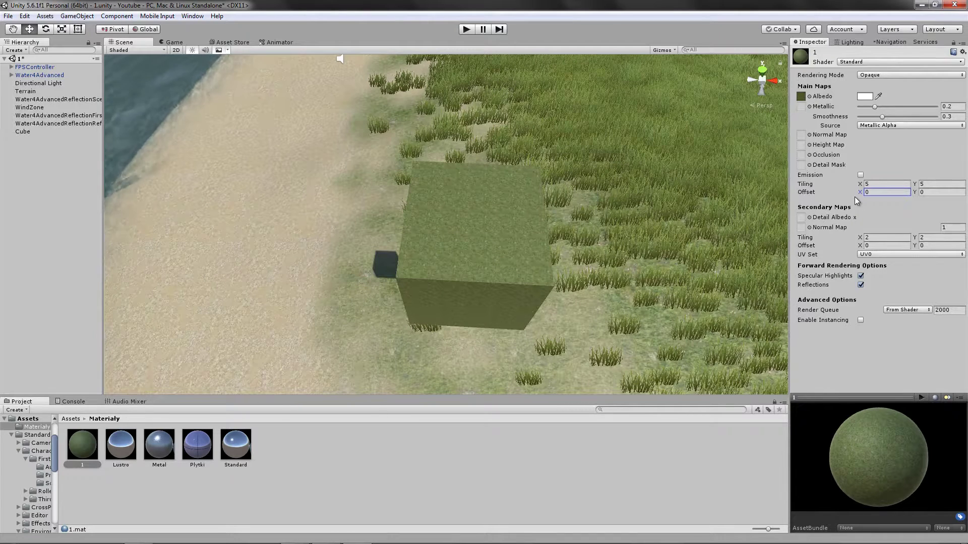
mouse_move(858, 194)
left_mouse_down()
mouse_move(841, 199)
mouse_move(884, 201)
mouse_move(837, 204)
left_mouse_up()
left_click(915, 192)
left_click_drag(915, 192, 940, 197)
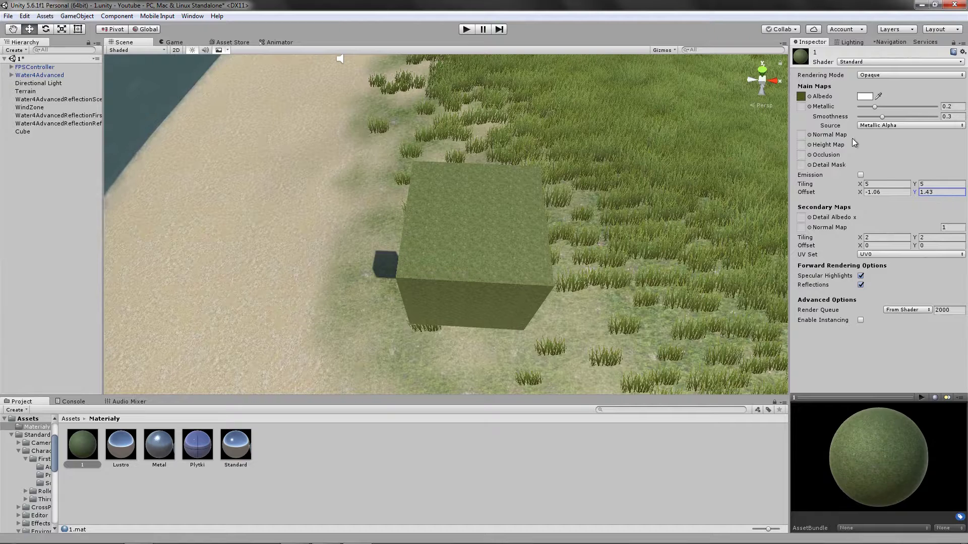
Swap in a different Albedo texture and set the Main Maps tiling X to 1.
left_click(810, 96)
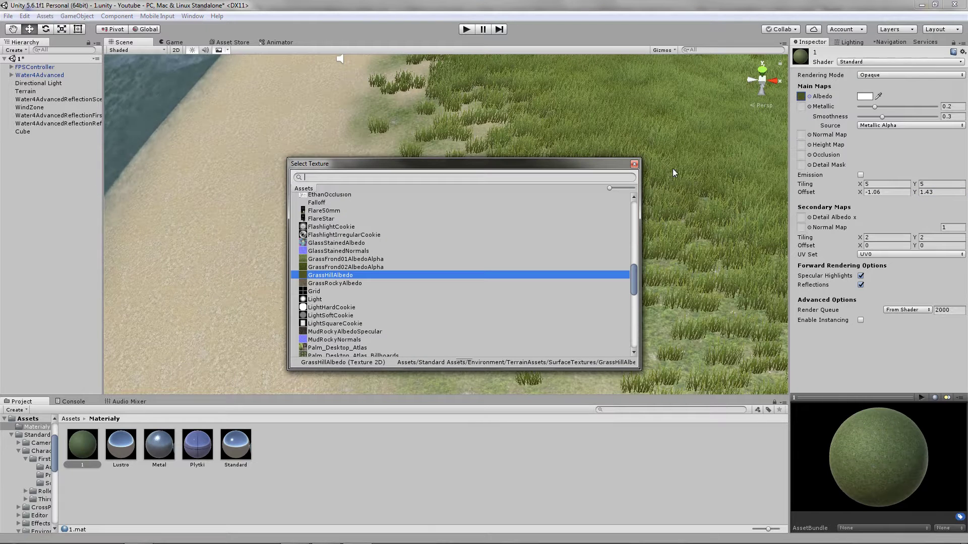
double_click(337, 230)
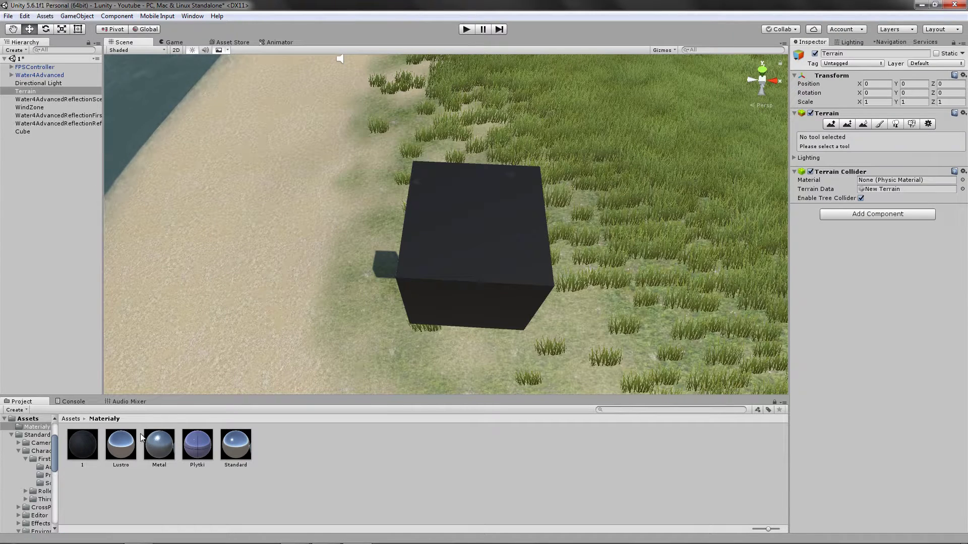
left_click(82, 444)
left_click(887, 184)
left_click(936, 183)
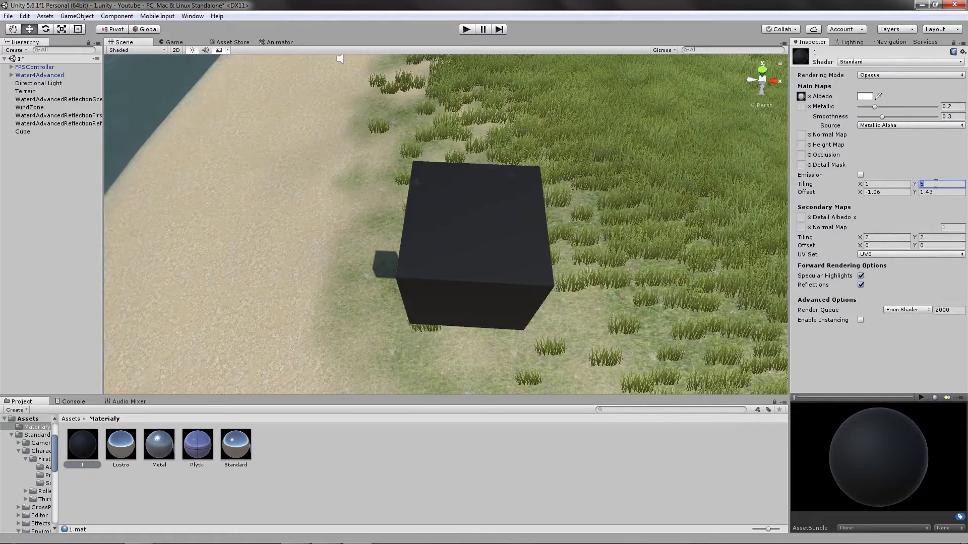
type("1")
Reset the Main Maps offsets to 0 and reapply material 1 with its grass settings.
left_click(880, 193)
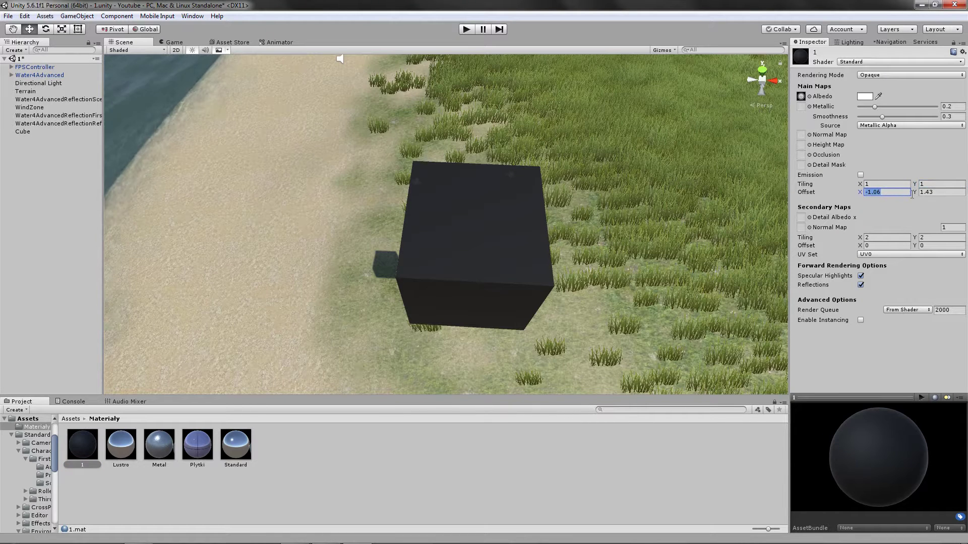
type("0")
left_click(961, 192)
type("0")
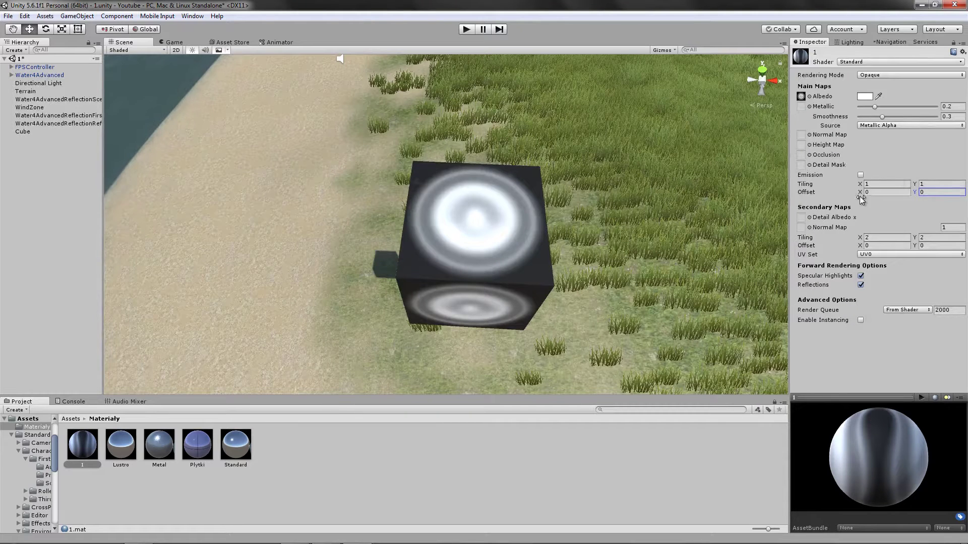
left_click_drag(862, 193, 850, 192)
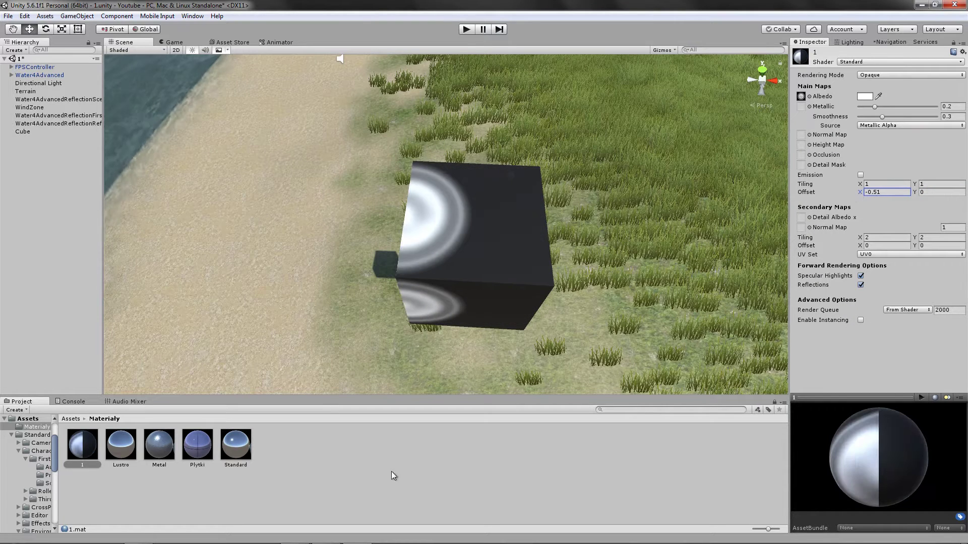
left_click_drag(915, 191, 904, 187)
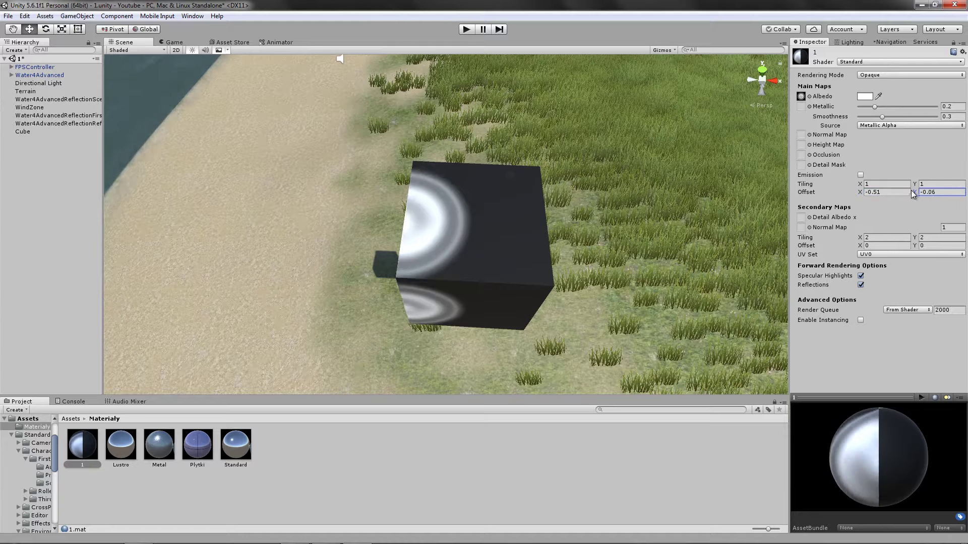
left_click(581, 246)
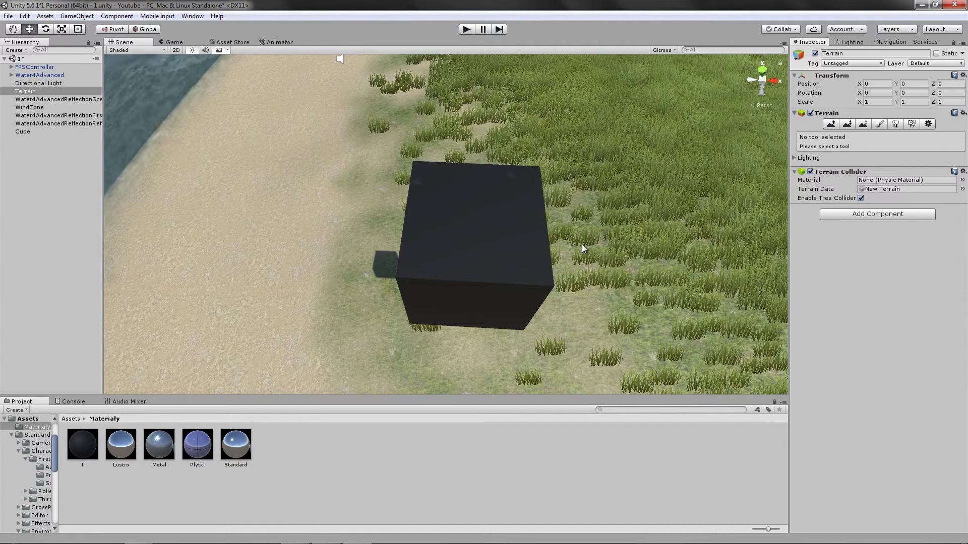
left_click_drag(83, 445, 479, 264)
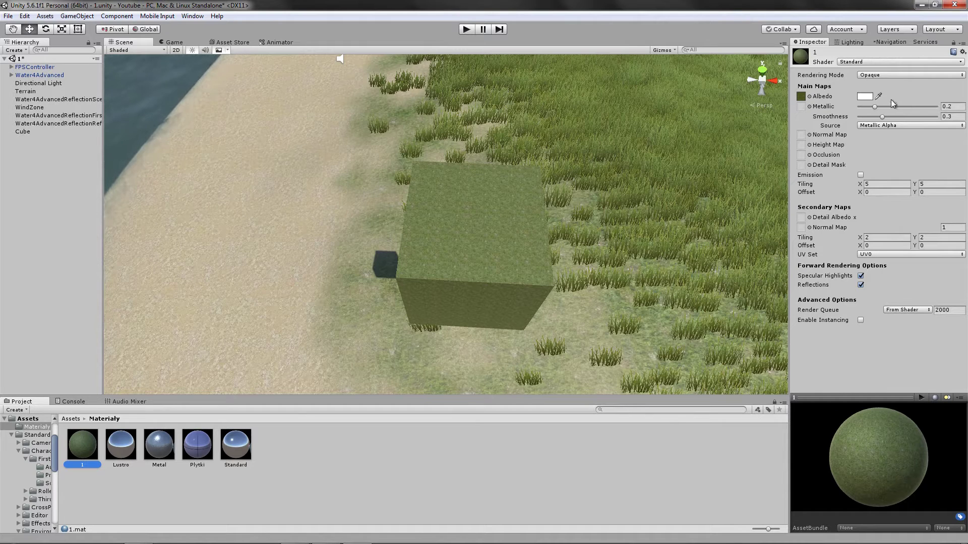
Assign Broadleaves_Card_Desktop_Spec as the Metallic map and inspect the cube.
left_click(810, 107)
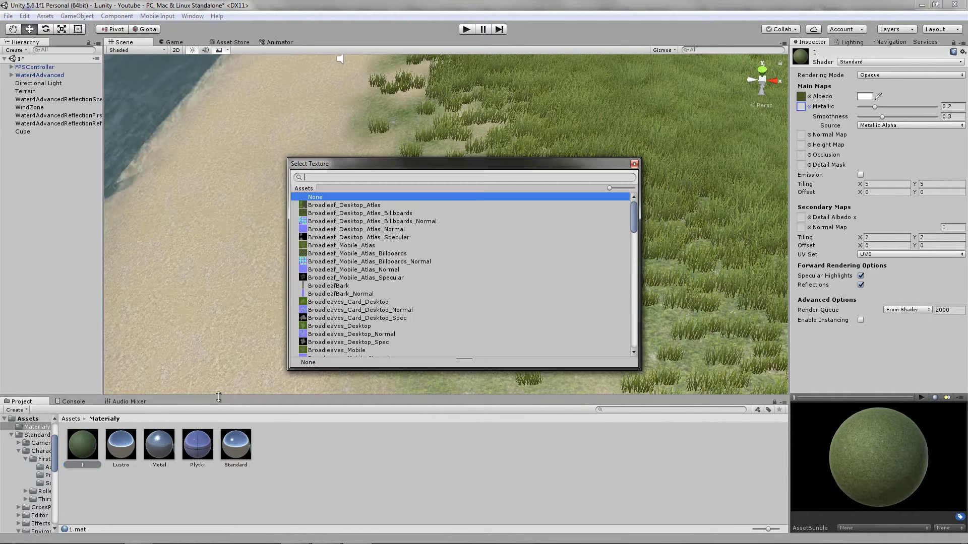
scroll(326, 263, "down", 3)
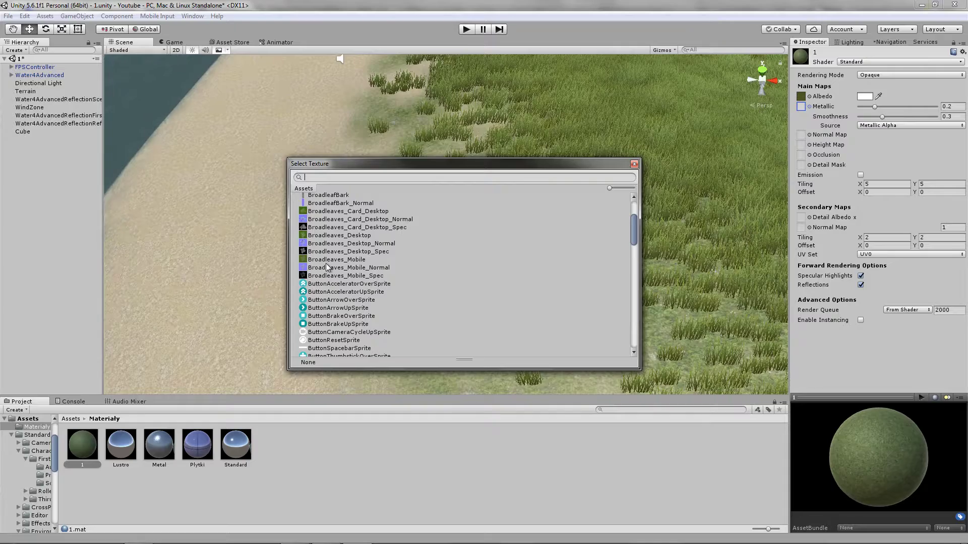
double_click(334, 227)
scroll(399, 296, "up", 5)
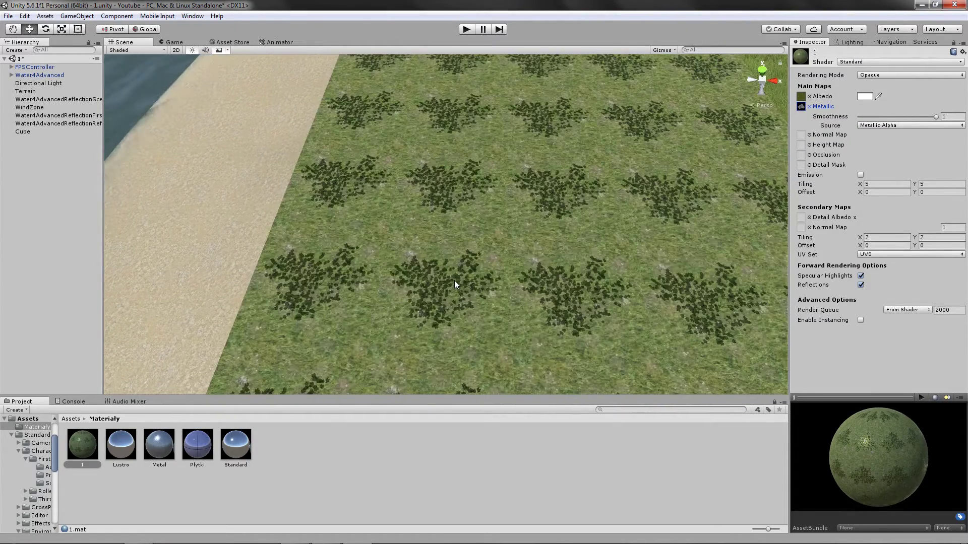
scroll(444, 264, "up", 2)
scroll(444, 264, "up", 2)
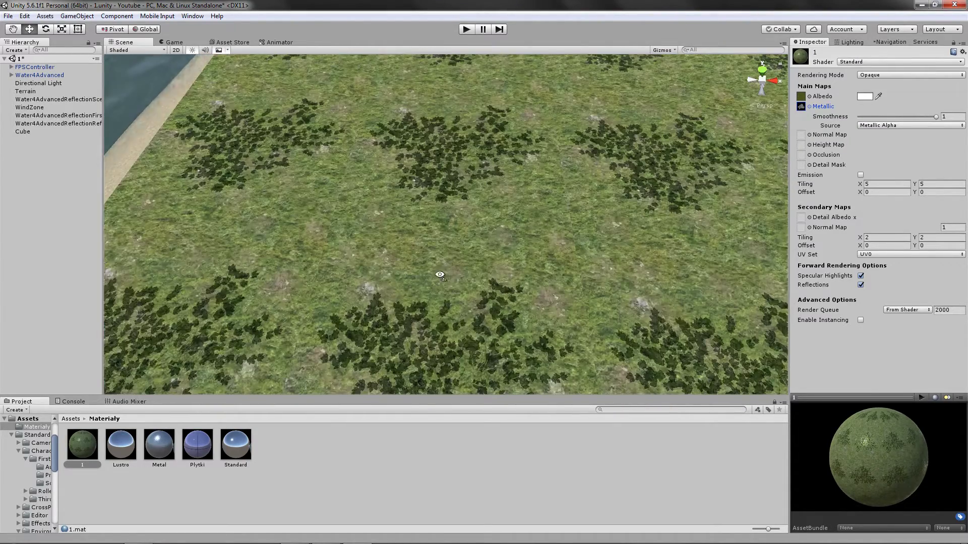
scroll(438, 272, "down", 3)
left_click_drag(497, 201, 555, 244, "alt")
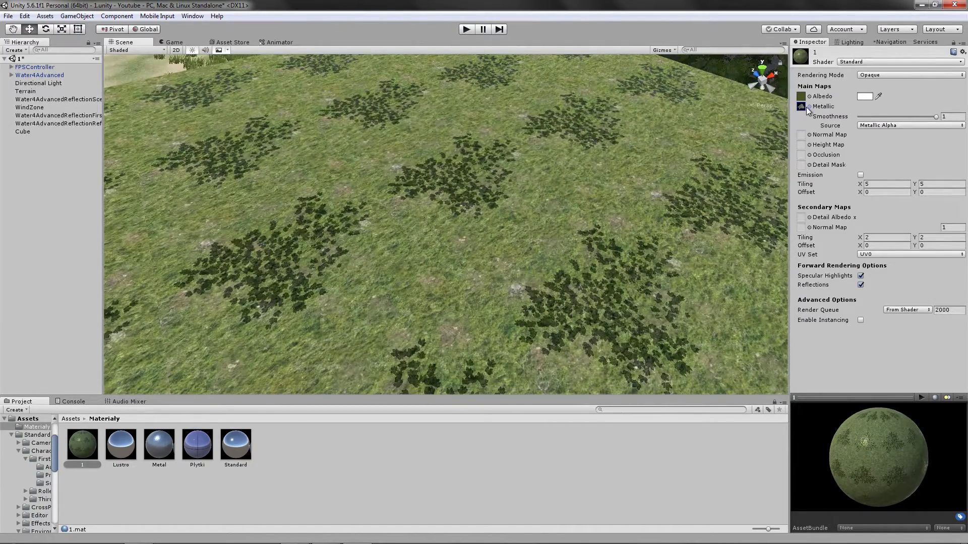
left_click_drag(500, 250, 421, 270, "alt")
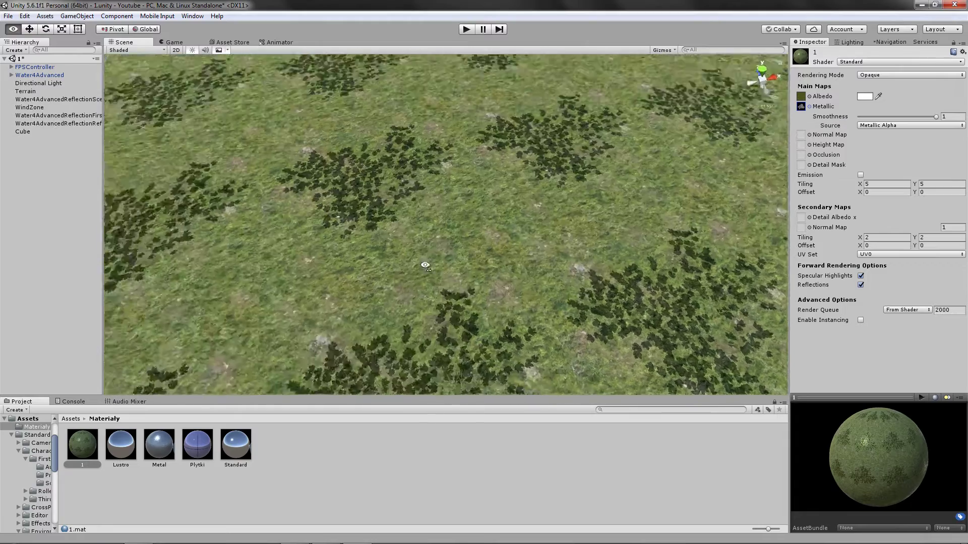
scroll(455, 275, "up", 2)
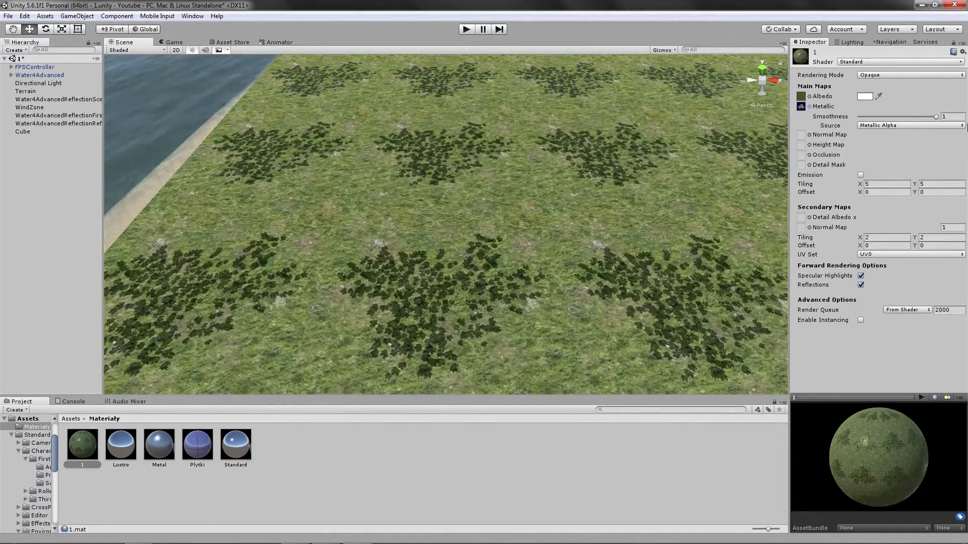
Lower Smoothness, set the Metallic map back to None, and open the Normal Map texture chooser.
mouse_move(937, 117)
left_mouse_down()
mouse_move(860, 120)
mouse_move(927, 122)
mouse_move(864, 114)
mouse_move(883, 122)
left_mouse_up()
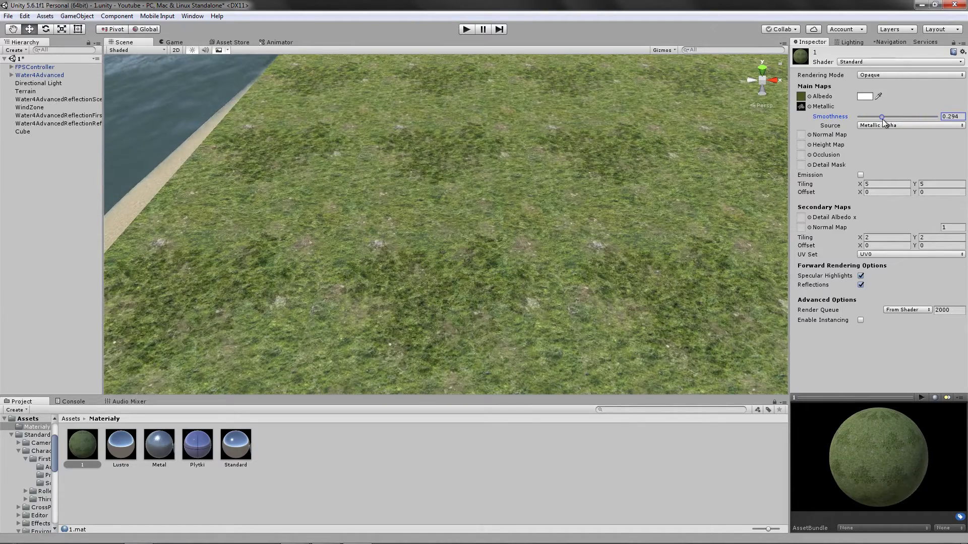
scroll(594, 235, "down", 10)
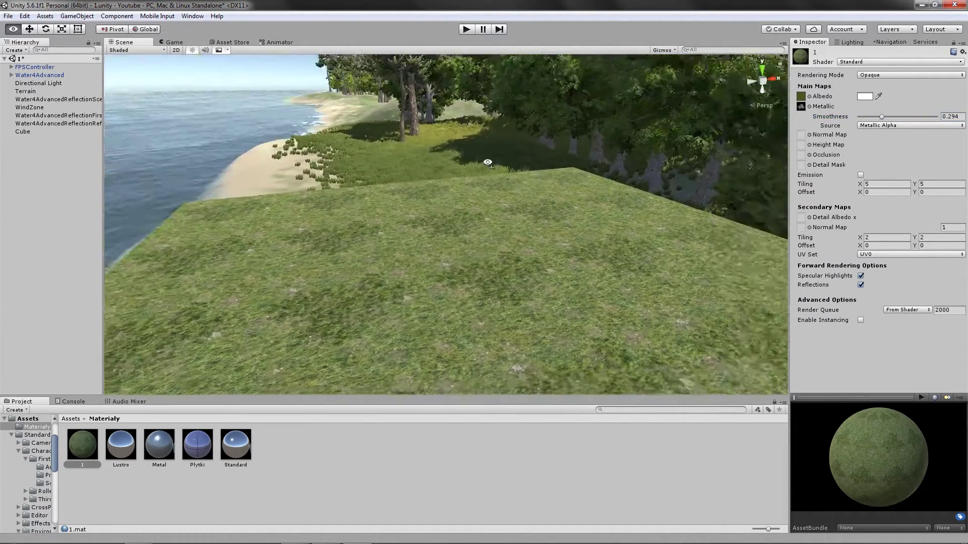
right_click_drag(527, 57, 494, 166)
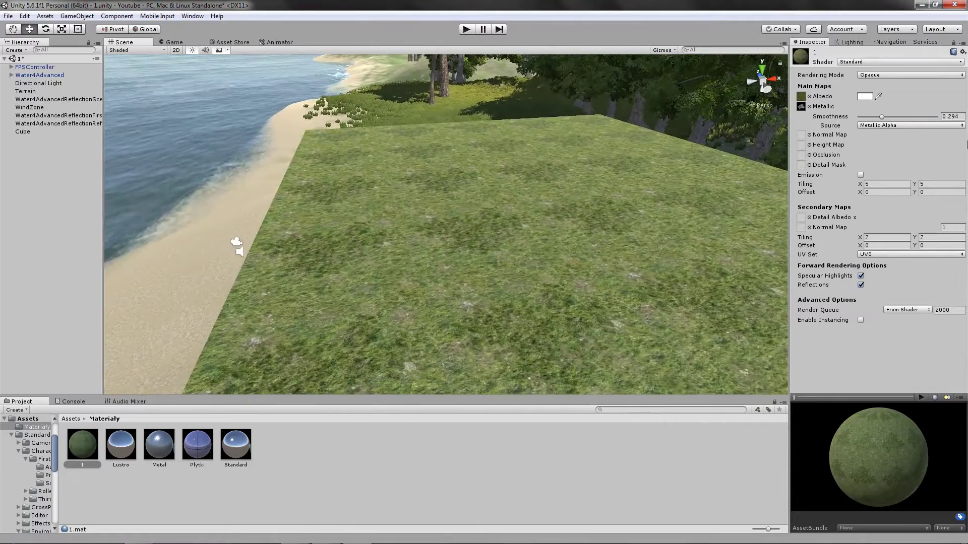
left_click(810, 107)
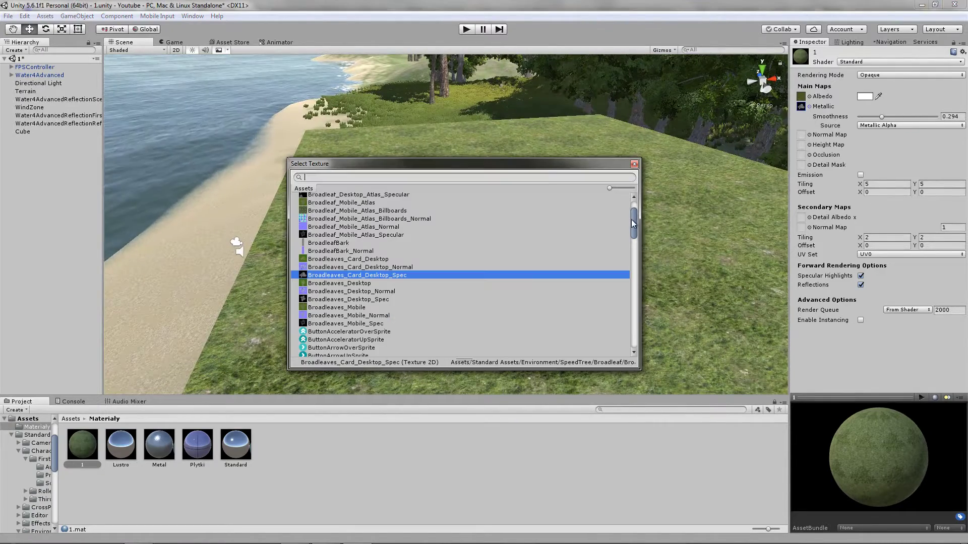
left_click_drag(634, 224, 633, 200)
double_click(329, 196)
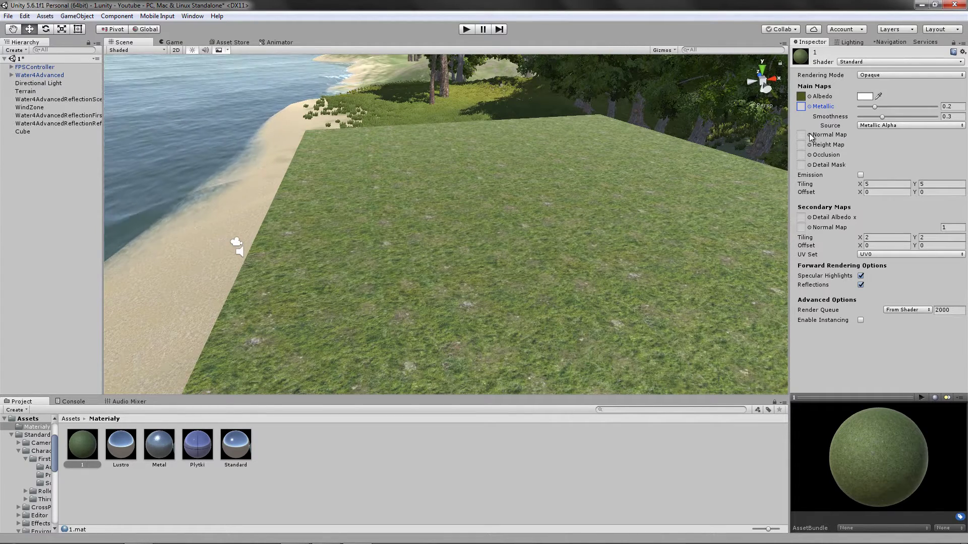
left_click(810, 135)
scroll(459, 235, "down", 5)
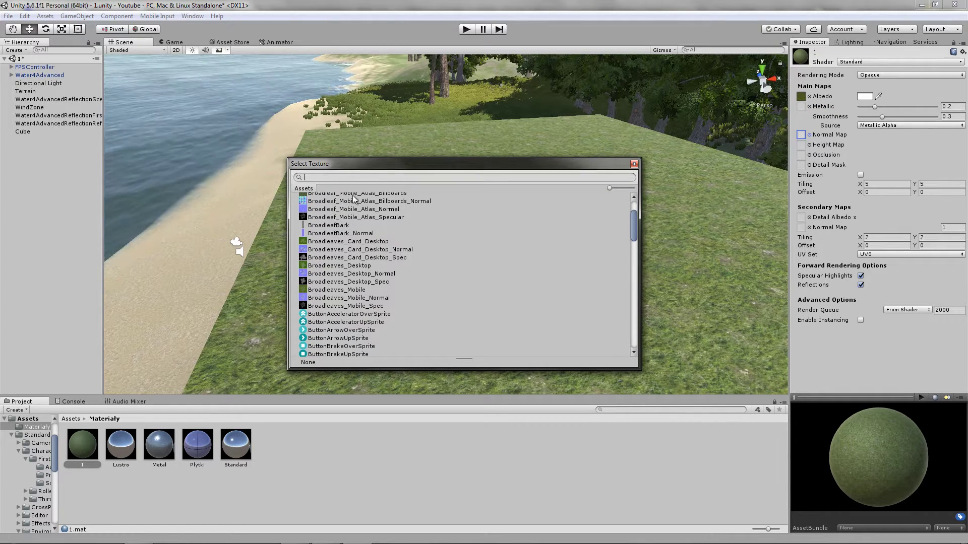
Try several normal maps, settling on Cap_01_Normal as material 1's Normal Map.
left_click(342, 204)
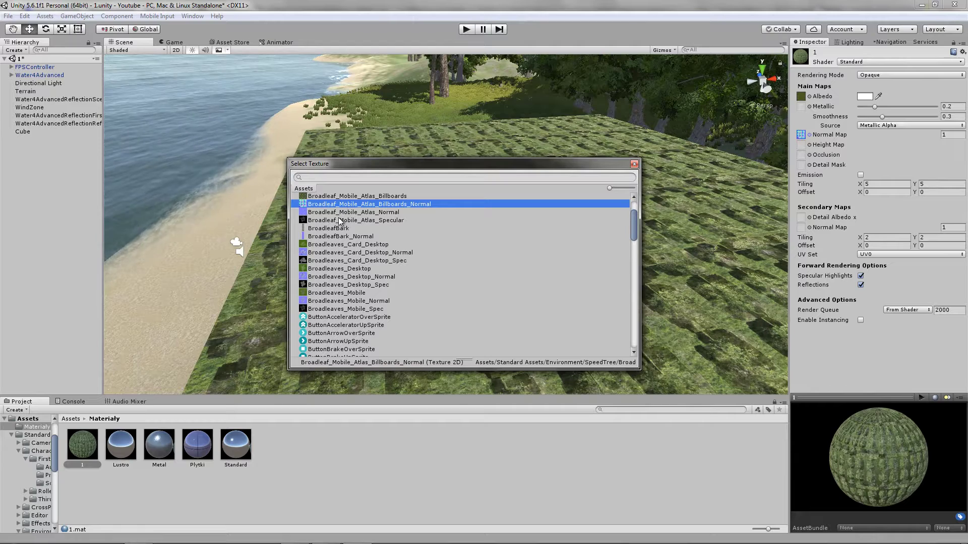
left_click(334, 236)
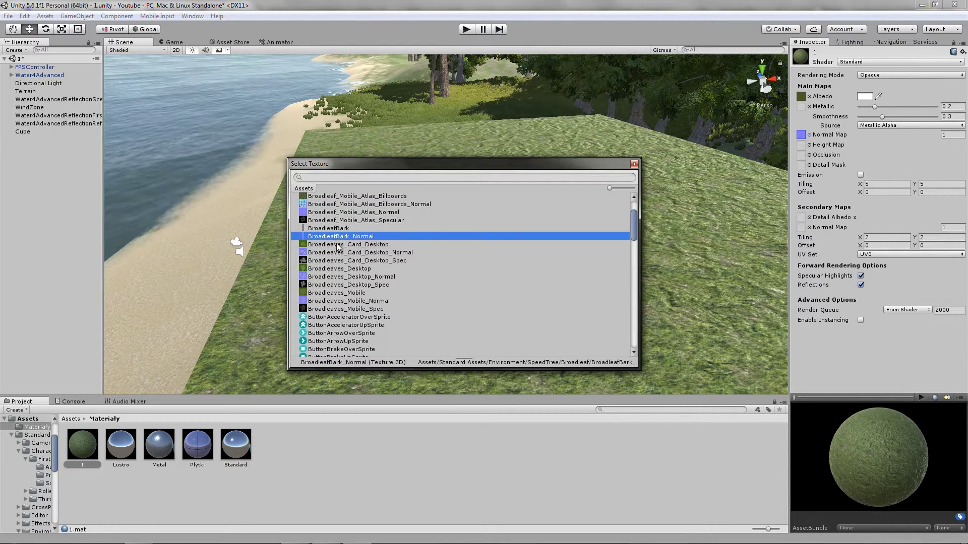
scroll(338, 246, "down", 5)
left_click(344, 280)
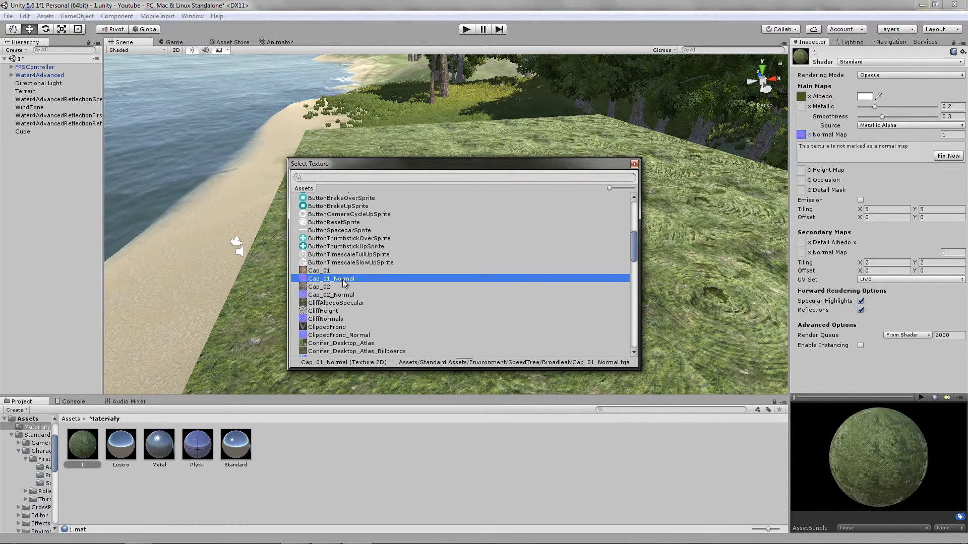
double_click(343, 280)
mouse_move(537, 255)
right_mouse_down()
mouse_move(524, 286)
mouse_move(491, 207)
mouse_move(574, 244)
right_mouse_up()
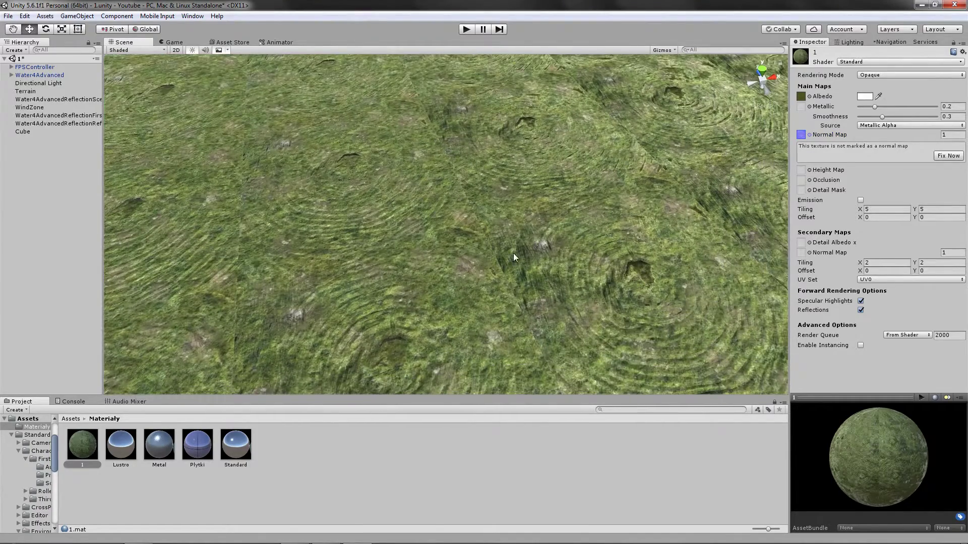
right_click_drag(513, 253, 469, 174)
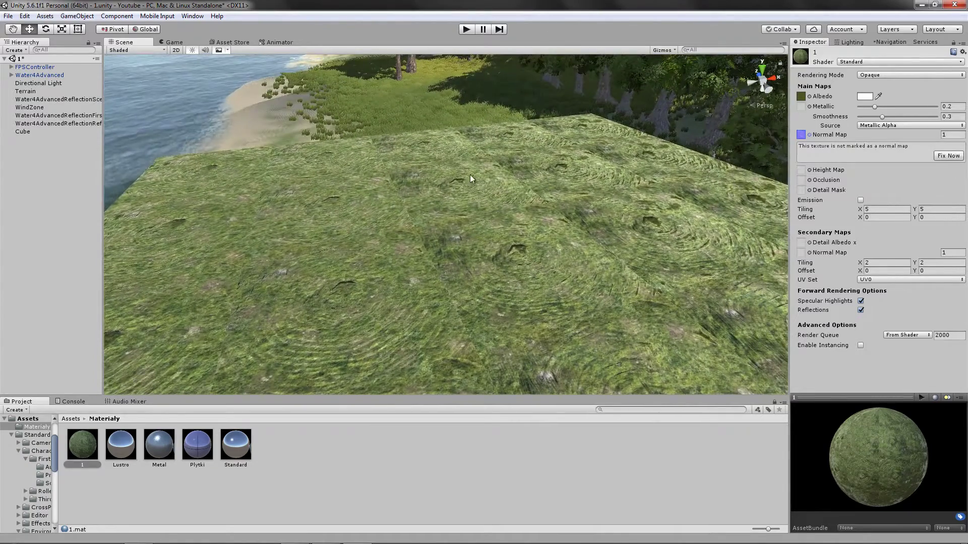
Fix the texture's import as a normal map and set its strength to 0.99.
left_click(949, 156)
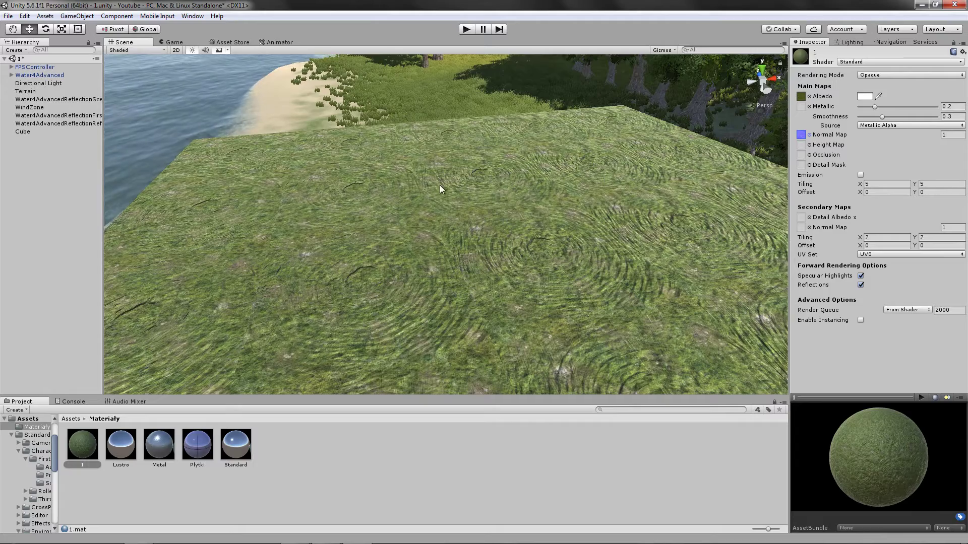
mouse_move(927, 135)
left_mouse_down()
mouse_move(900, 132)
mouse_move(935, 157)
left_mouse_up()
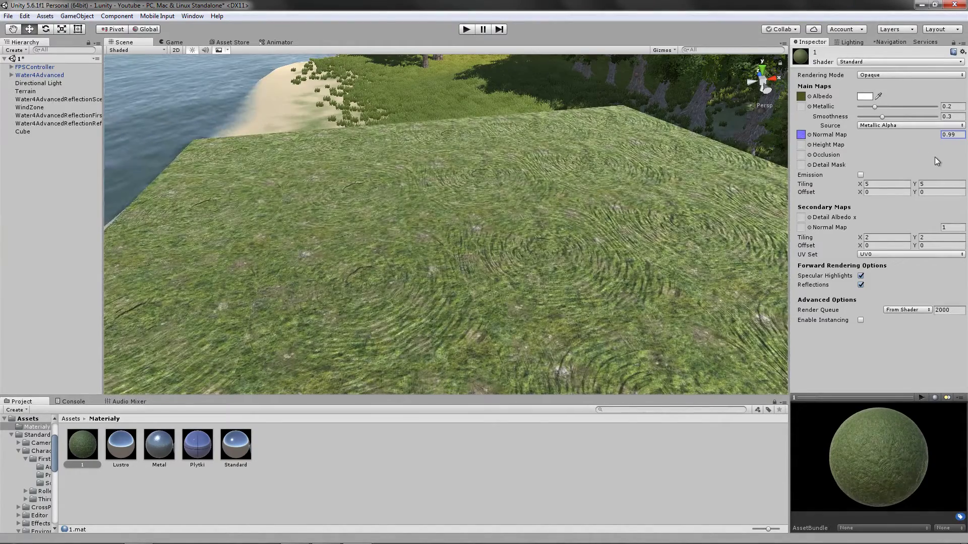
mouse_move(484, 231)
right_mouse_down()
mouse_move(585, 222)
mouse_move(458, 219)
right_mouse_up()
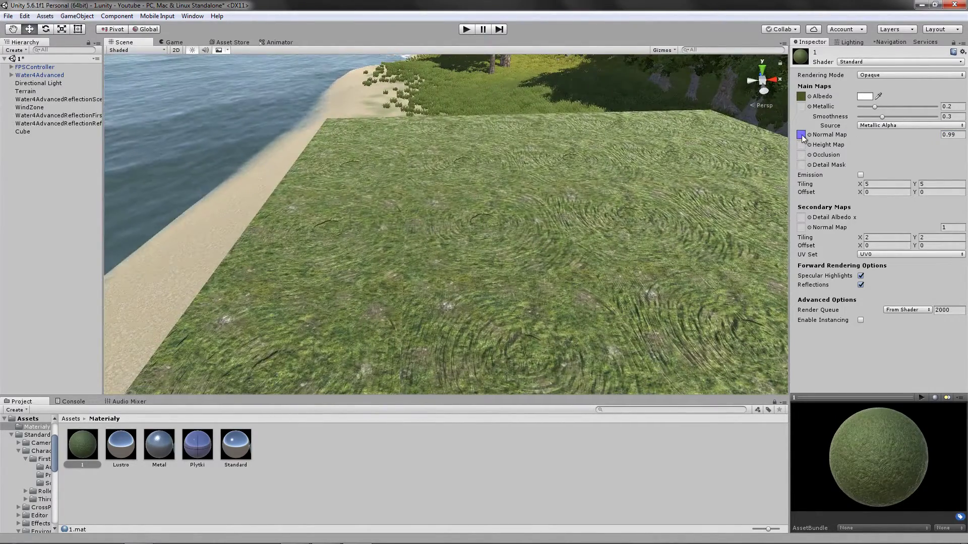
Assign Conifer_Needles_Desktop_Normal as the normal map, fix it as a normal map, and strengthen it.
left_click(809, 135)
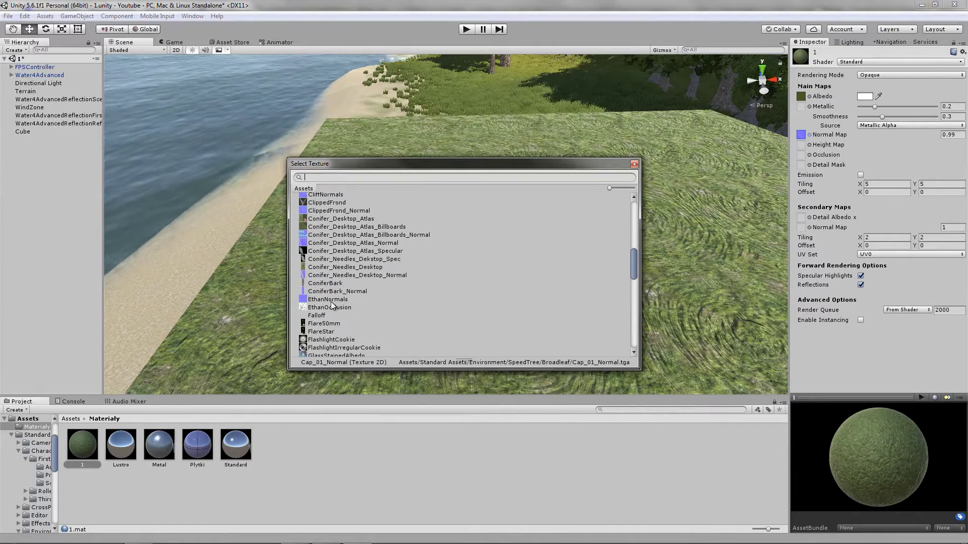
double_click(337, 275)
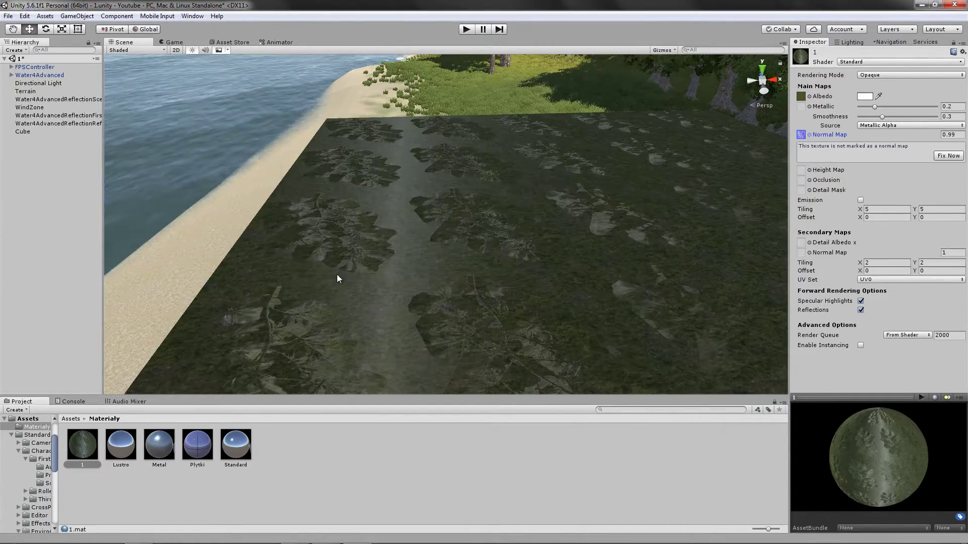
left_click(937, 155)
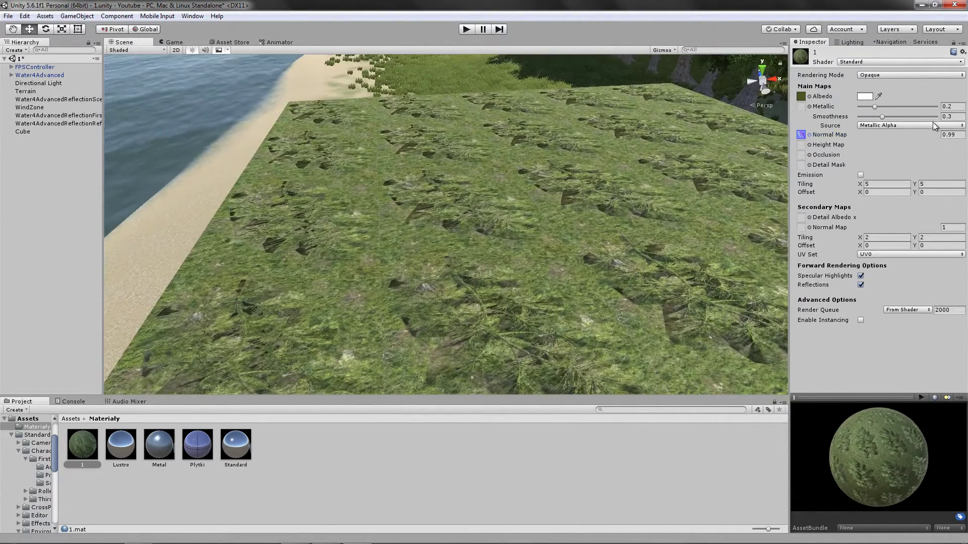
left_click_drag(916, 137, 927, 148)
Swap the normal map to GlassStainedNormals at strength 2.24 and inspect the cube's relief.
left_click(809, 134)
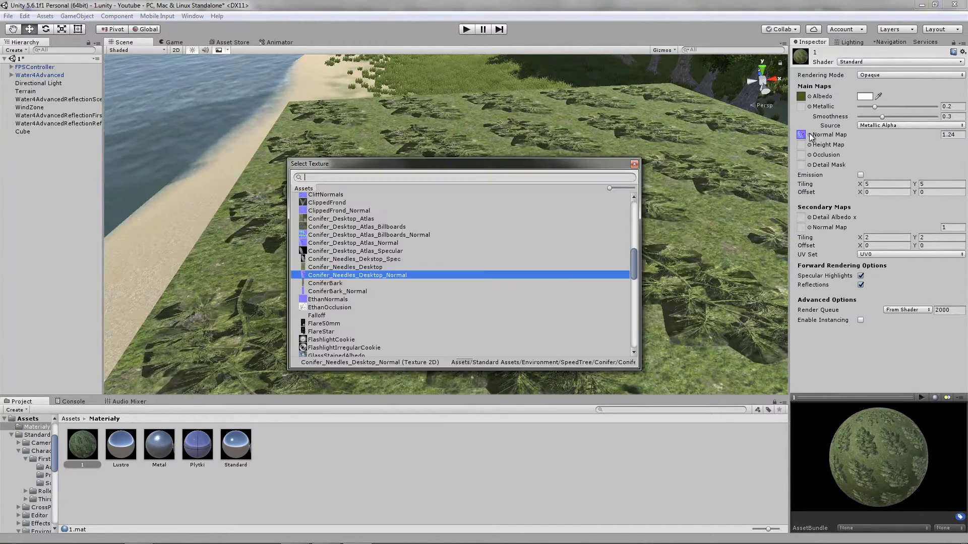
scroll(413, 246, "down", 1)
scroll(370, 247, "down", 2)
double_click(346, 272)
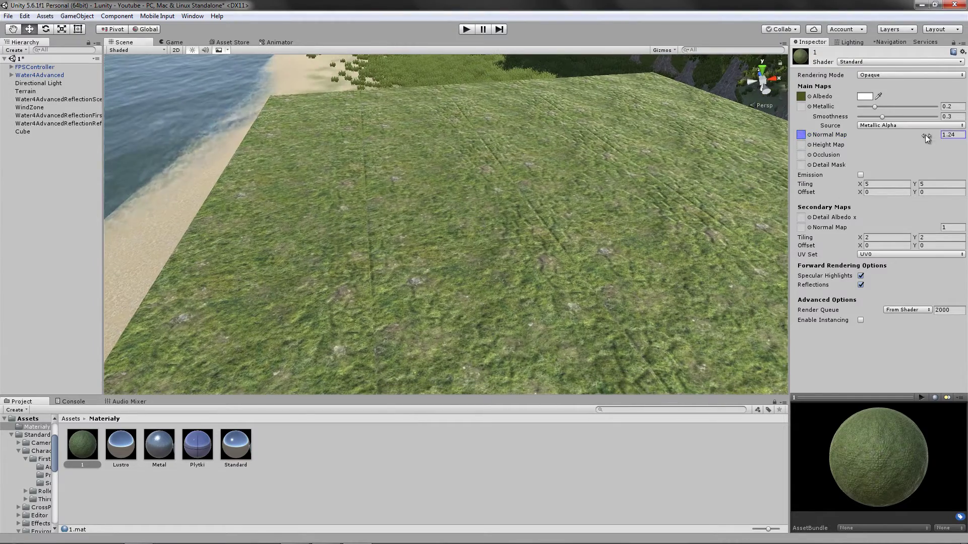
left_click_drag(927, 136, 945, 137)
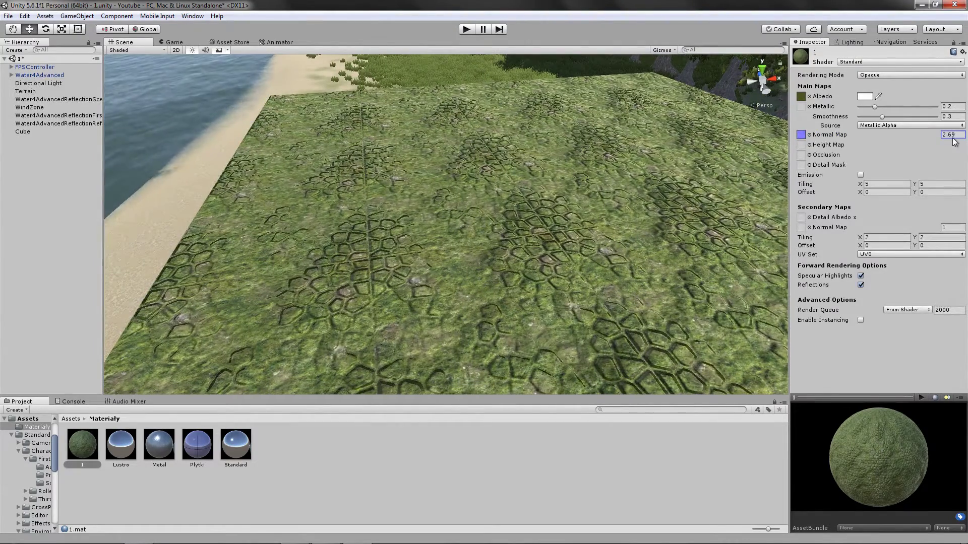
key("BackSpace")
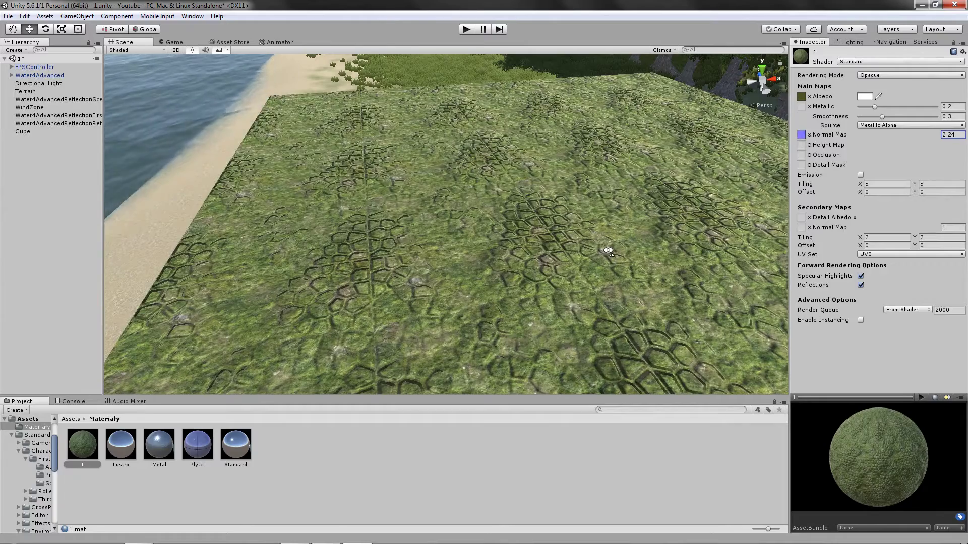
right_click_drag(608, 251, 474, 261)
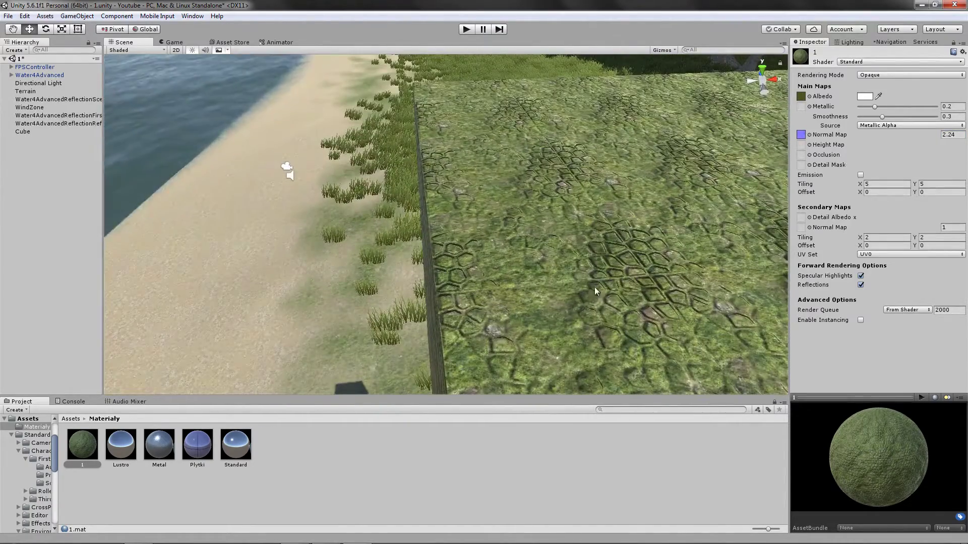
mouse_move(595, 291)
right_mouse_down()
mouse_move(446, 243)
mouse_move(443, 274)
mouse_move(438, 196)
right_mouse_up()
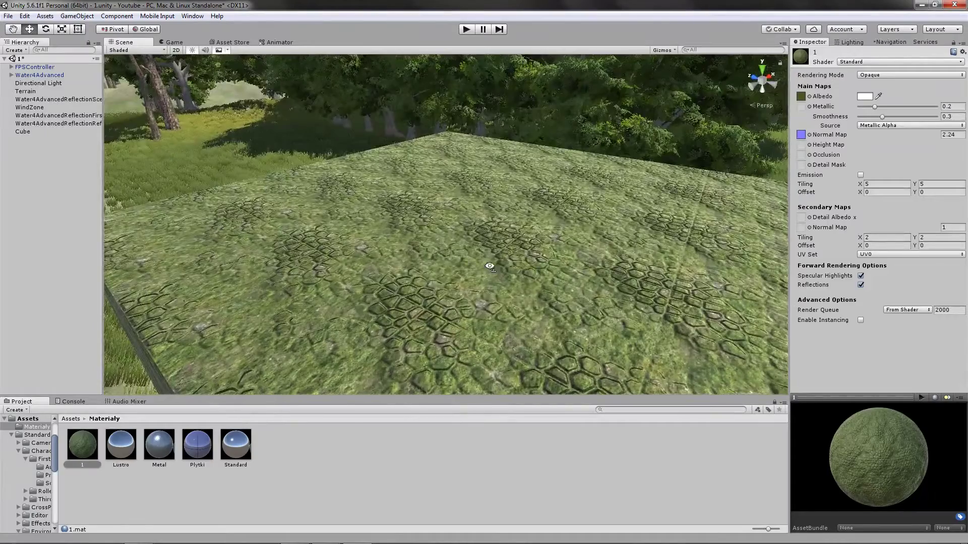
right_click_drag(490, 266, 514, 271)
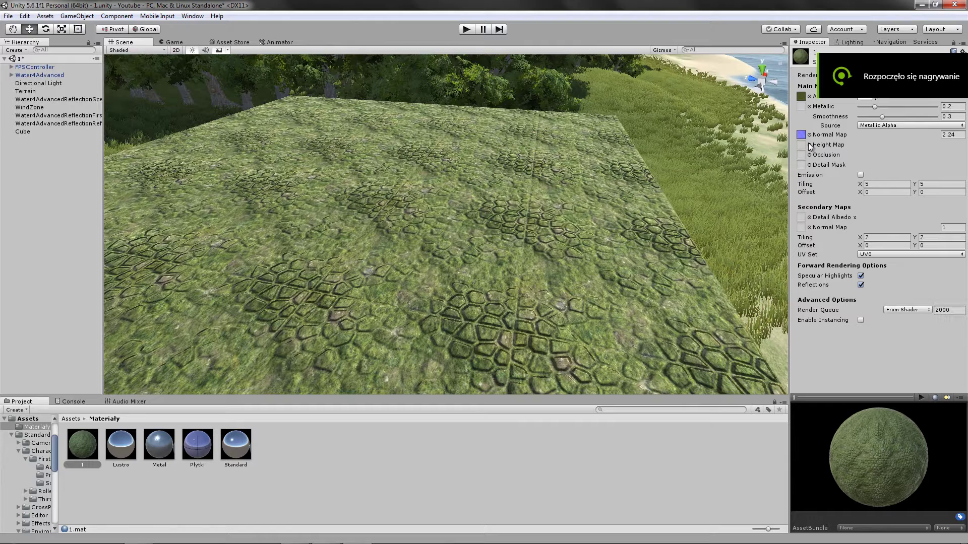
Assign CliffHeight as the material's height map.
left_click(809, 145)
scroll(348, 282, "down", 5)
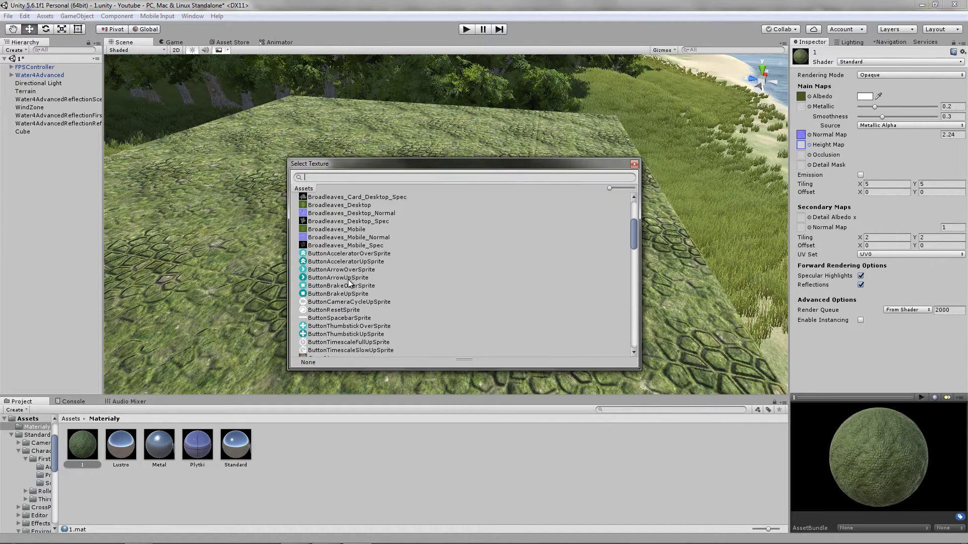
scroll(349, 282, "down", 5)
left_click(322, 339)
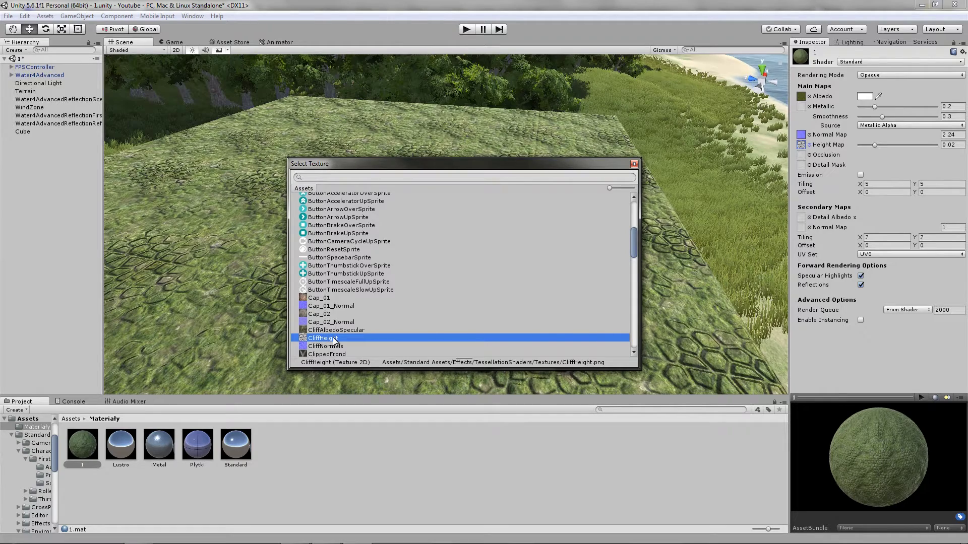
double_click(334, 341)
Tune the height map strength up to its 0.08 maximum, then settle it near 0.07.
mouse_move(874, 144)
left_mouse_down()
mouse_move(937, 145)
mouse_move(836, 168)
left_mouse_up()
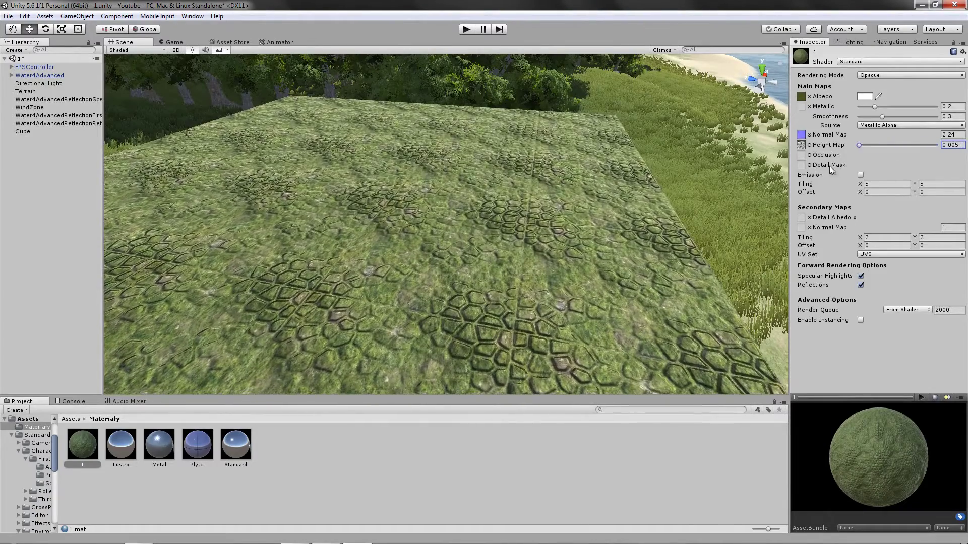
left_click_drag(859, 145, 967, 199)
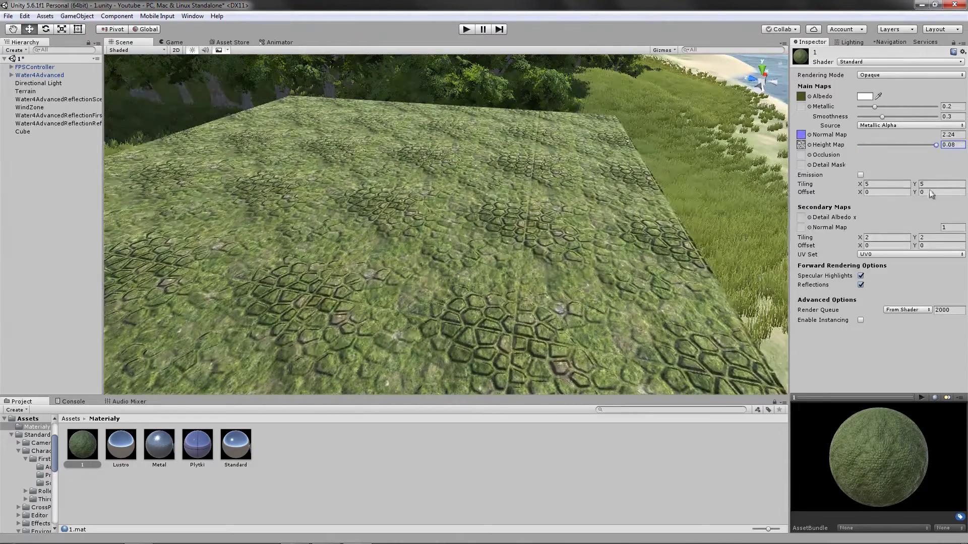
right_click_drag(363, 215, 232, 188)
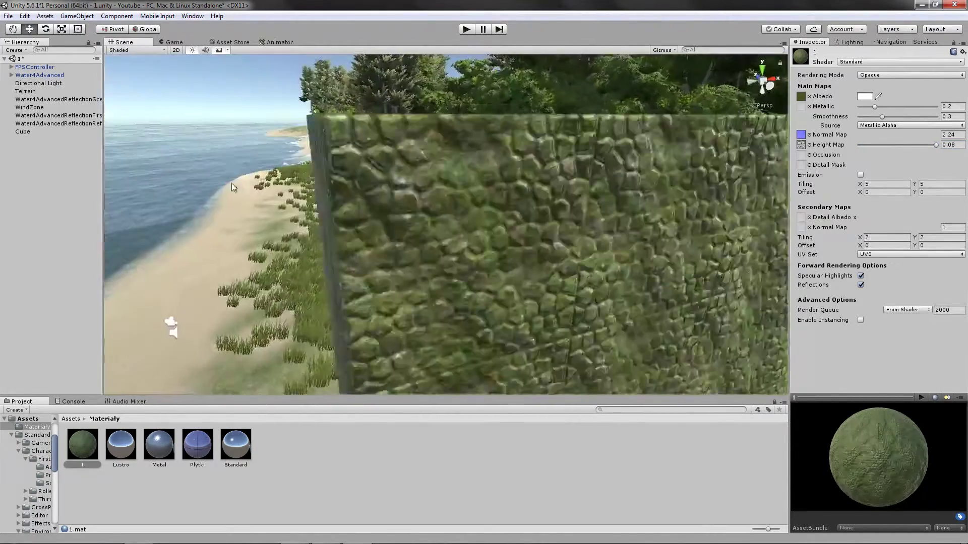
scroll(232, 188, "down", 5)
scroll(775, 206, "up", 3)
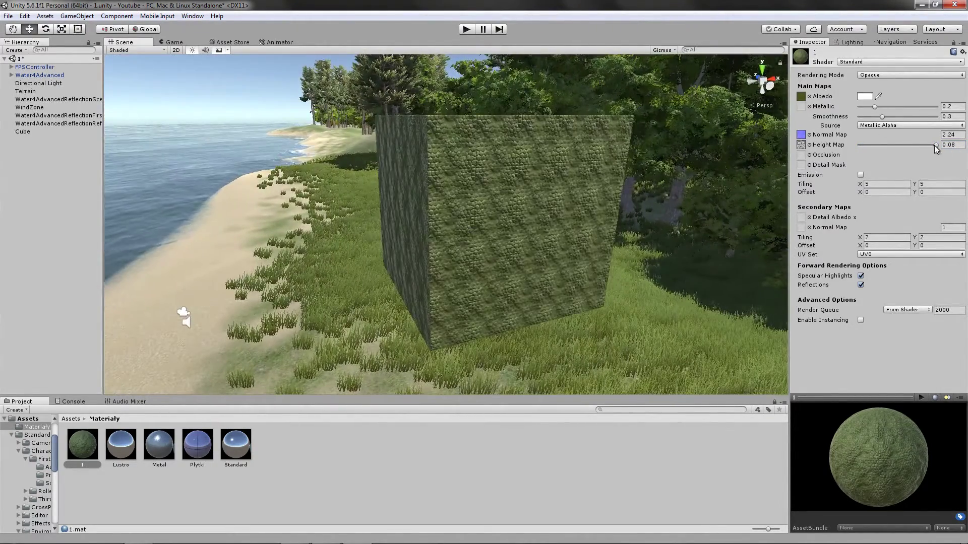
left_click_drag(935, 145, 884, 145)
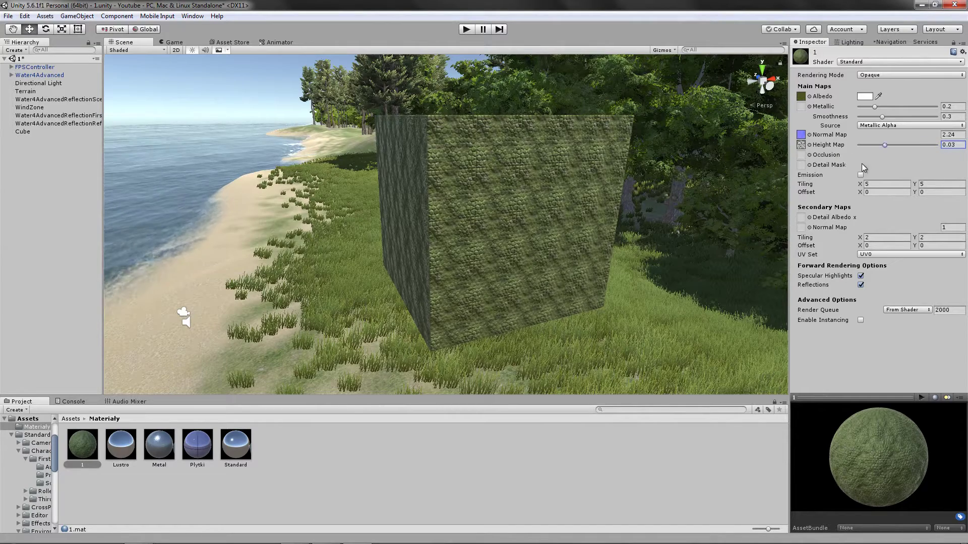
left_click(809, 144)
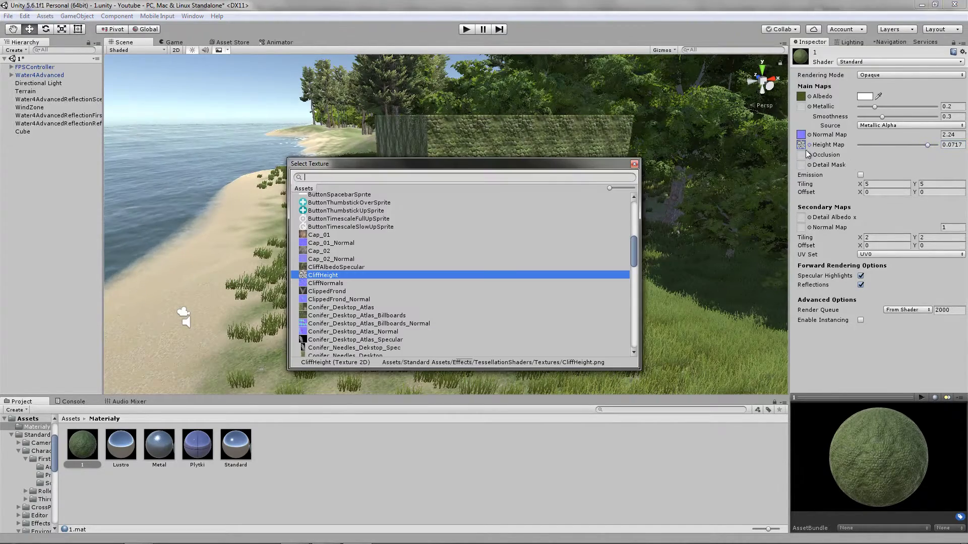
Try FlashlightCookie and EthanOcclusion, then assign Conifer_Desktop_Atlas_Specular as the height map.
scroll(328, 299, "down", 1)
scroll(328, 299, "down", 3)
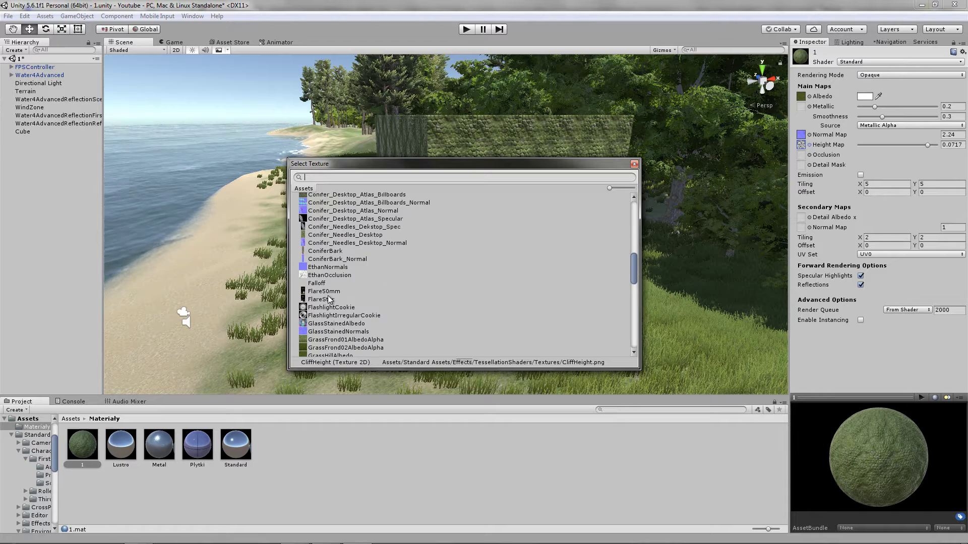
left_click(335, 309)
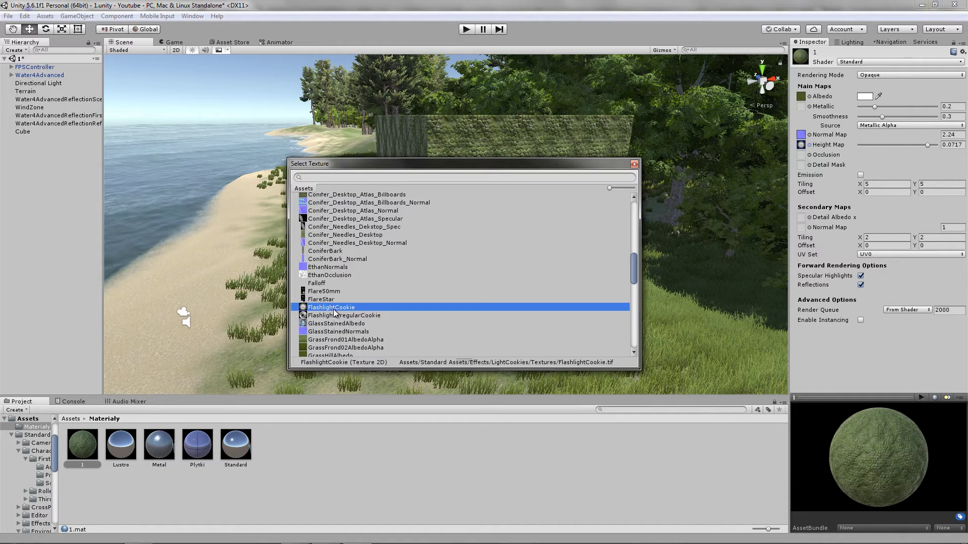
left_click(340, 276)
scroll(355, 265, "up", 1)
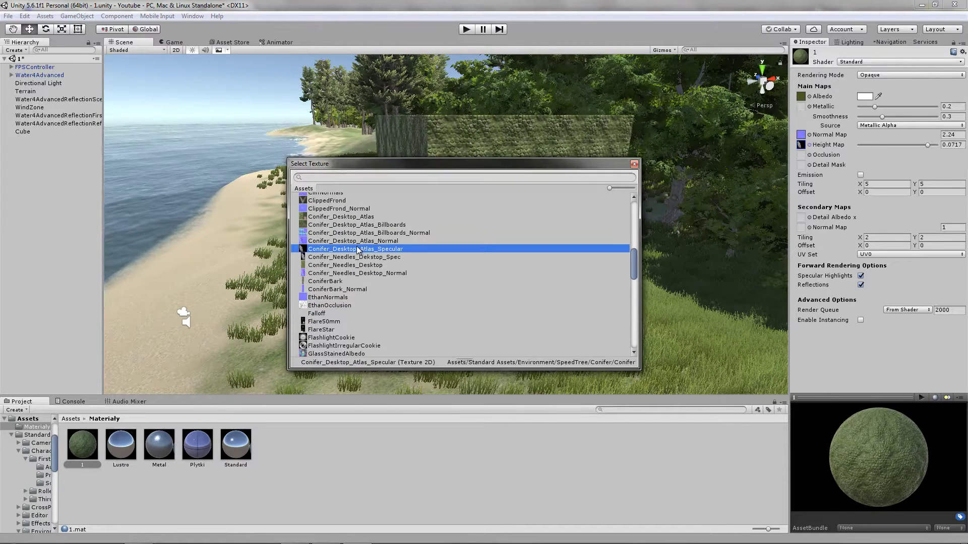
double_click(358, 251)
scroll(460, 237, "up", 5)
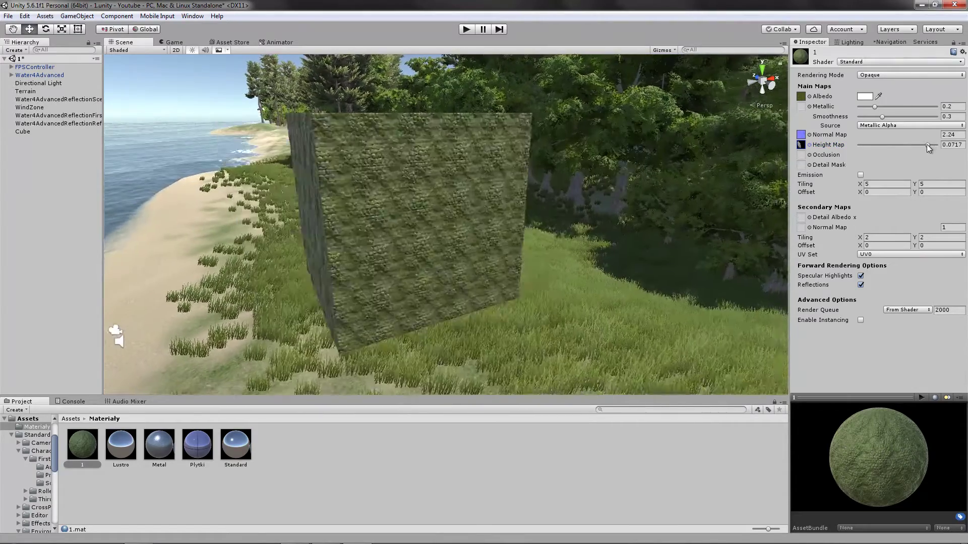
Sweep the height strength between 0.08 and 0.005, then set the height map to None.
left_click(928, 146)
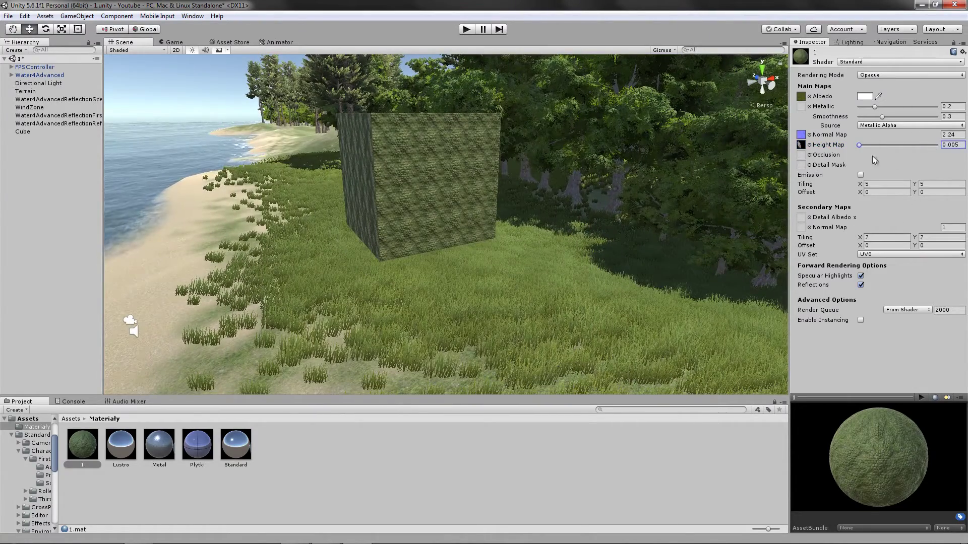
left_click_drag(920, 156, 896, 158)
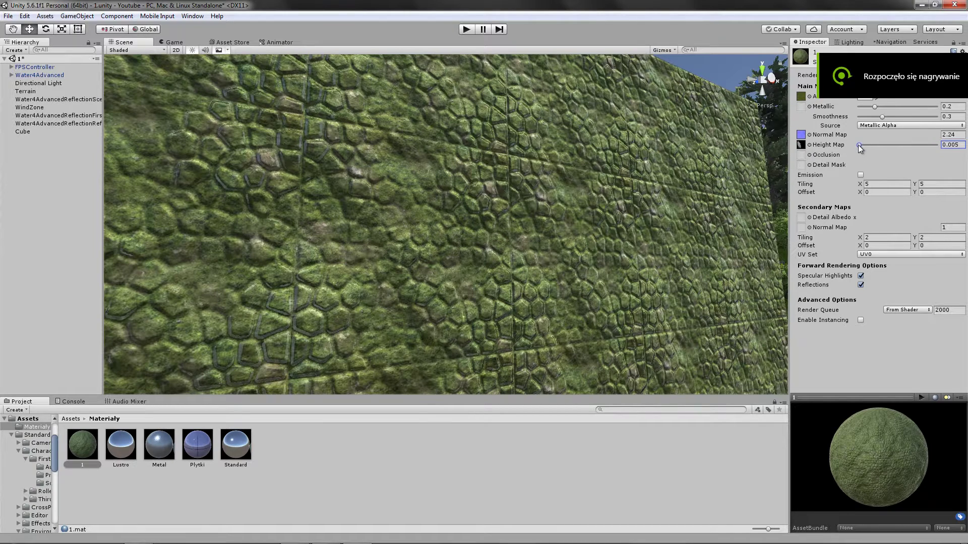
left_click_drag(859, 145, 966, 165)
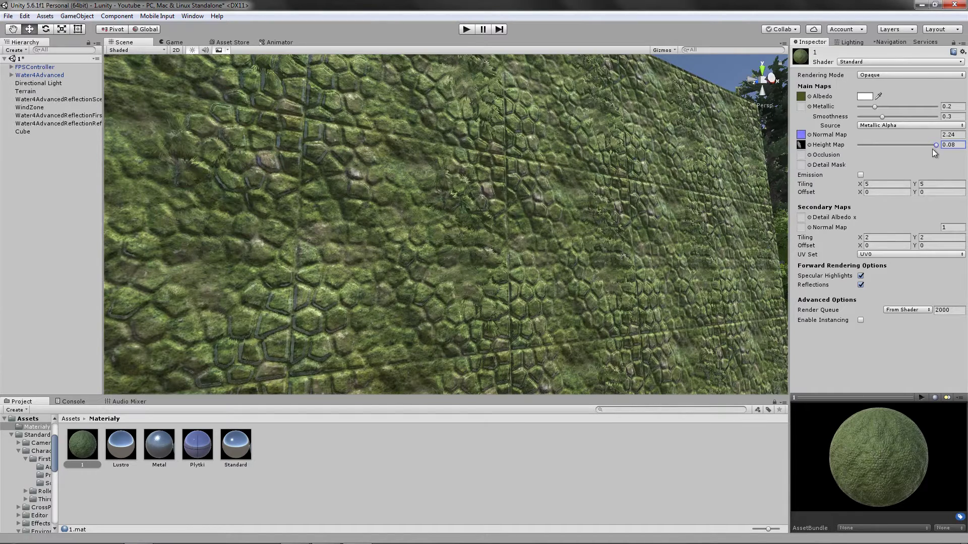
left_click_drag(932, 146, 813, 141)
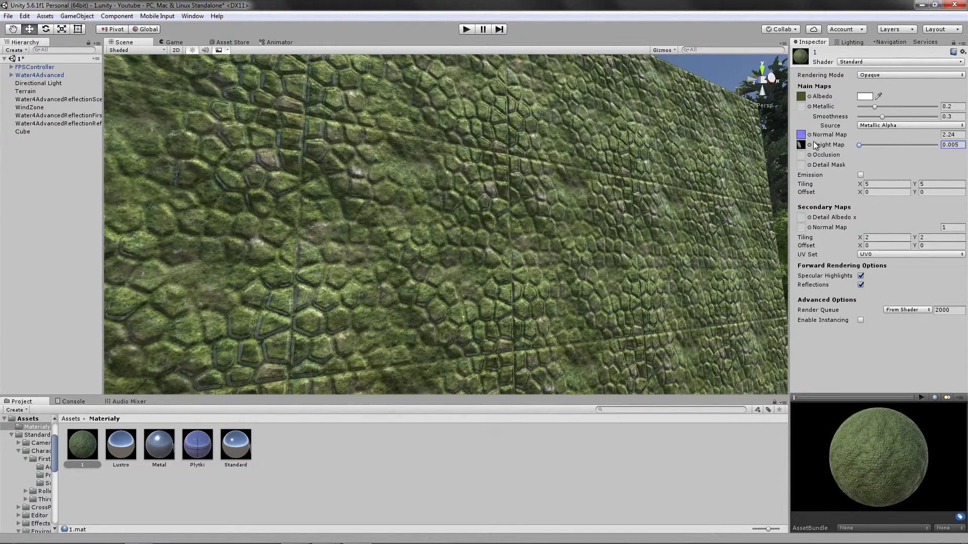
left_click(809, 144)
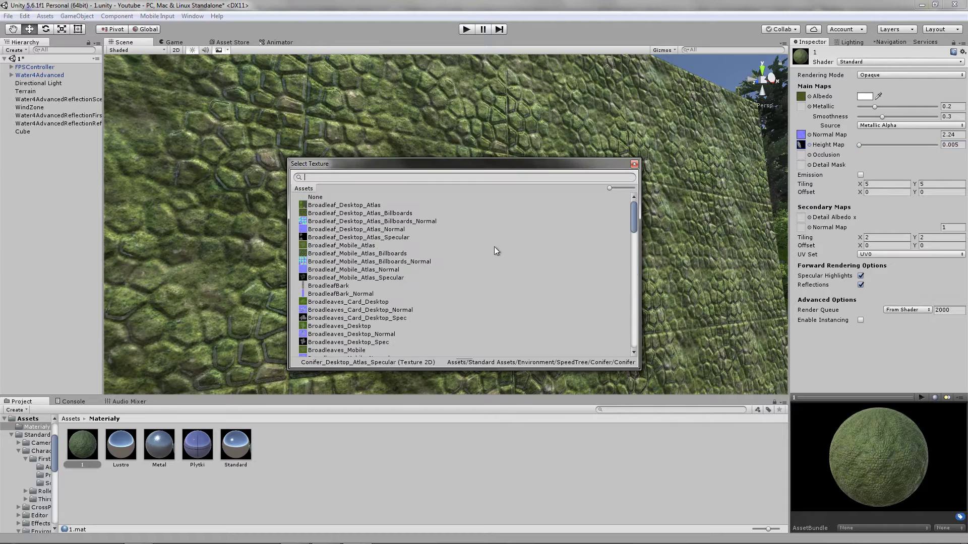
double_click(321, 197)
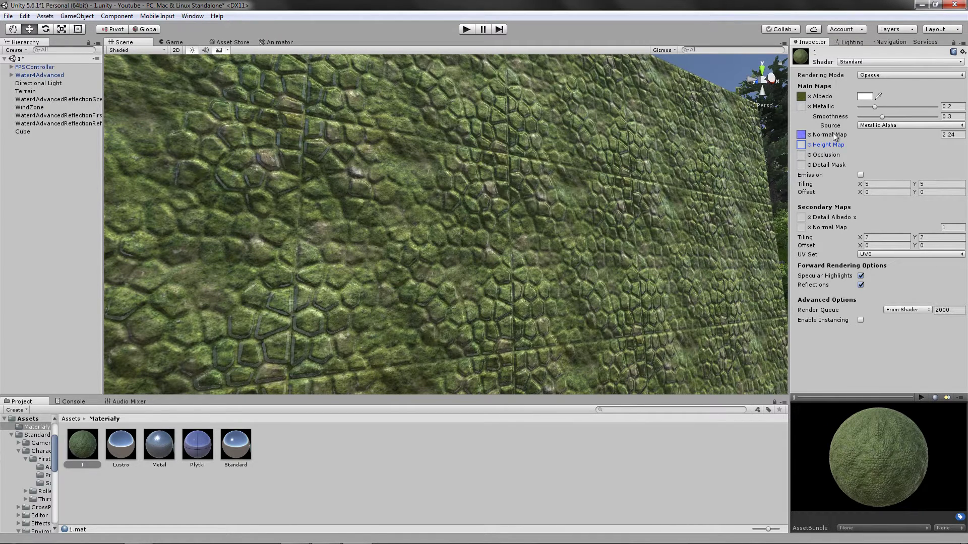
Assign EthanOcclusion as the occlusion map and compare low and full occlusion strength.
left_click(809, 155)
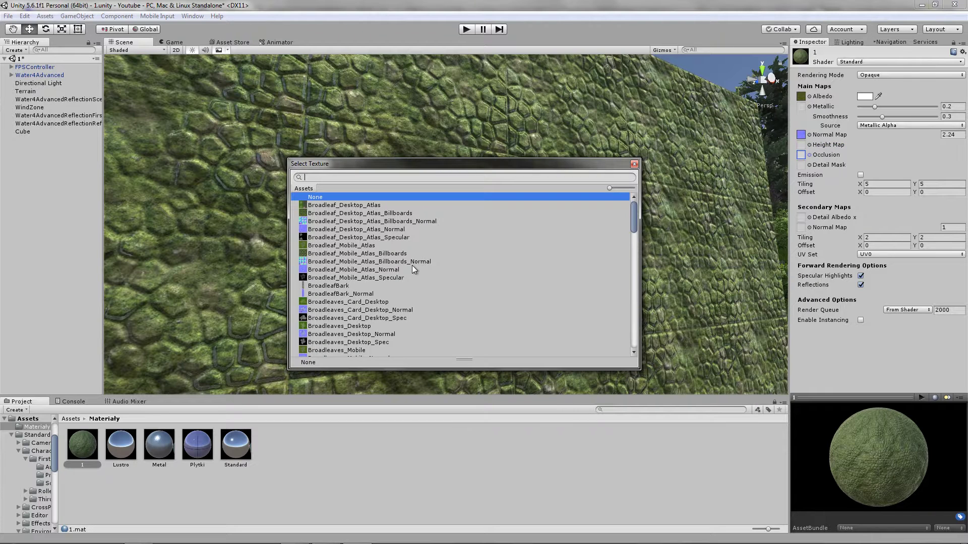
scroll(412, 265, "down", 5)
scroll(411, 265, "down", 3)
scroll(409, 257, "down", 3)
scroll(407, 253, "down", 2)
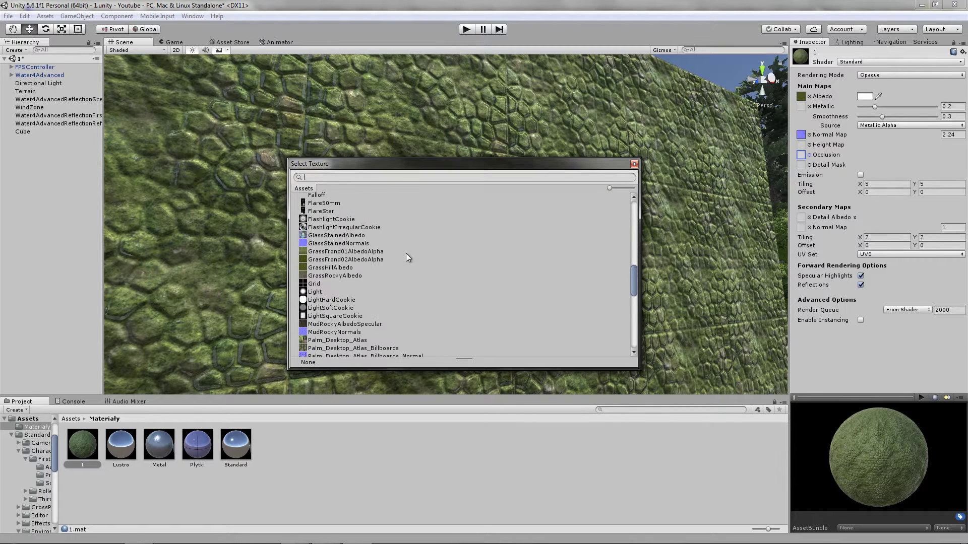
scroll(408, 257, "up", 1)
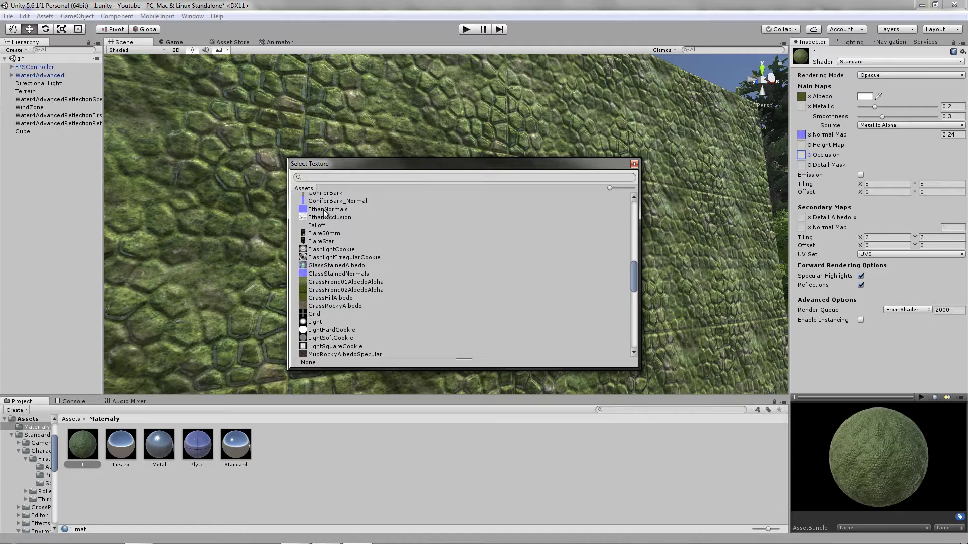
double_click(334, 218)
mouse_move(334, 218)
left_mouse_down("alt")
mouse_move(447, 238)
mouse_move(458, 111)
left_mouse_up("alt")
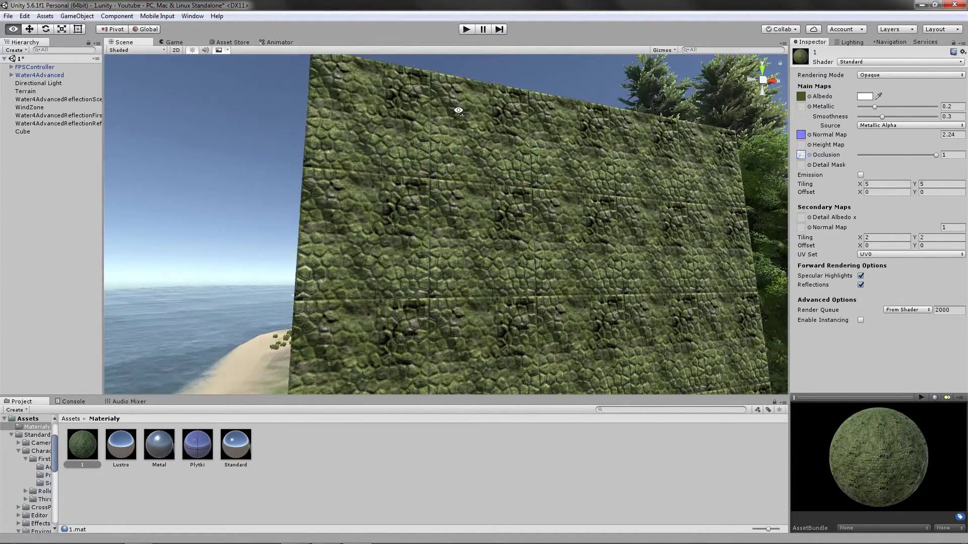
scroll(485, 151, "up", 5)
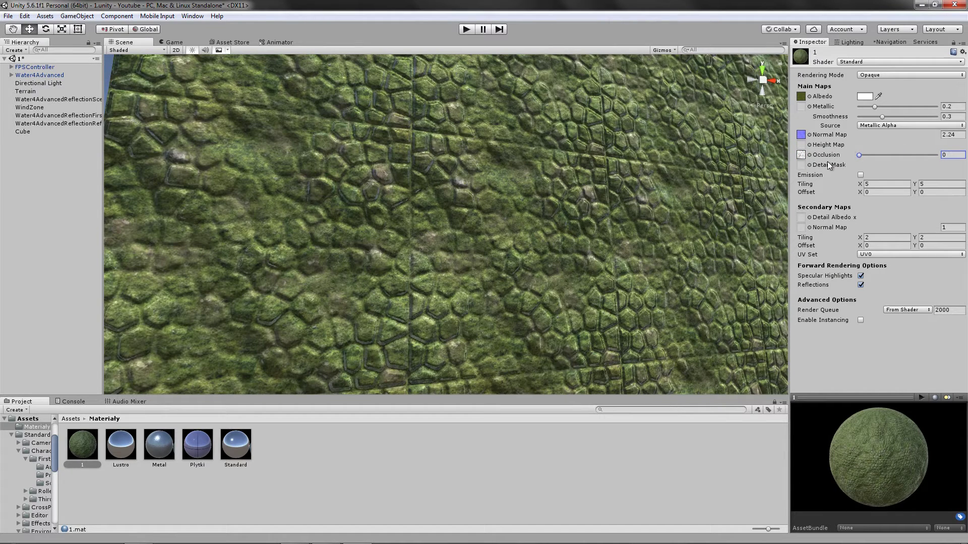
left_click_drag(936, 154, 936, 154)
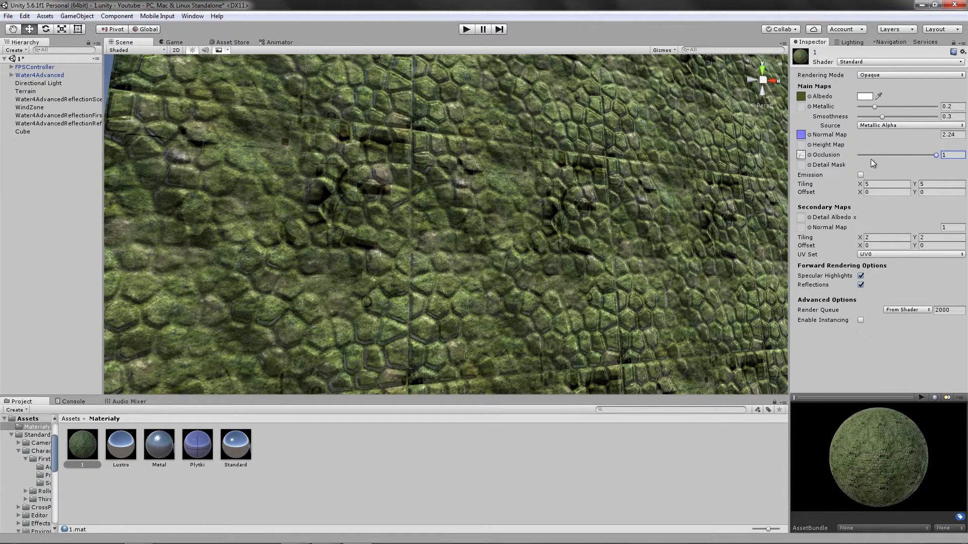
Swap the occlusion map to a cookie texture and lower occlusion strength toward 0.
left_click(810, 156)
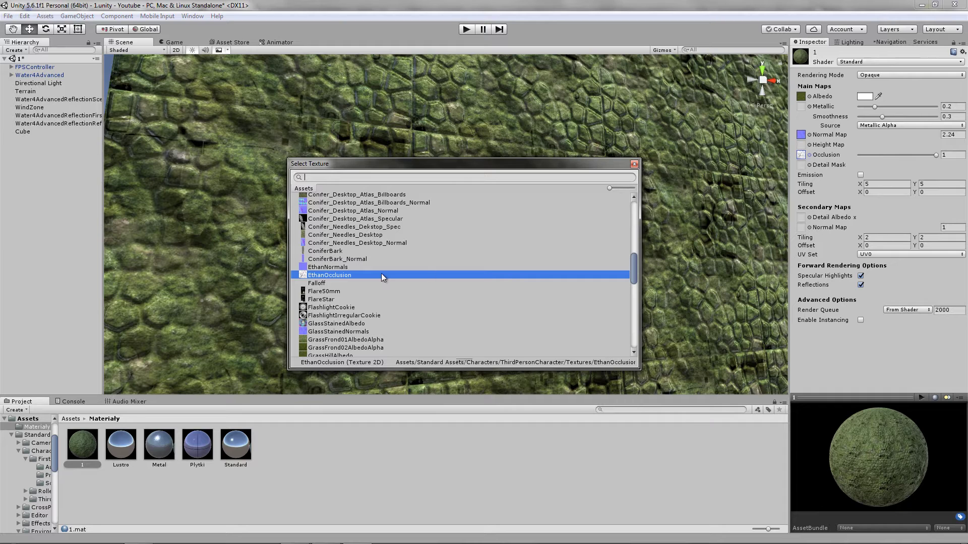
double_click(339, 308)
scroll(401, 285, "down", 5)
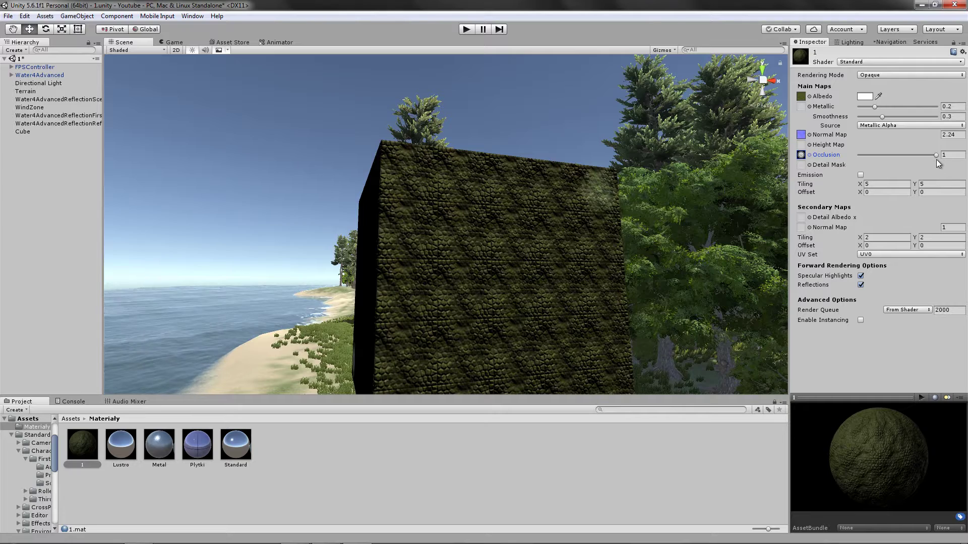
left_click_drag(936, 157, 841, 153)
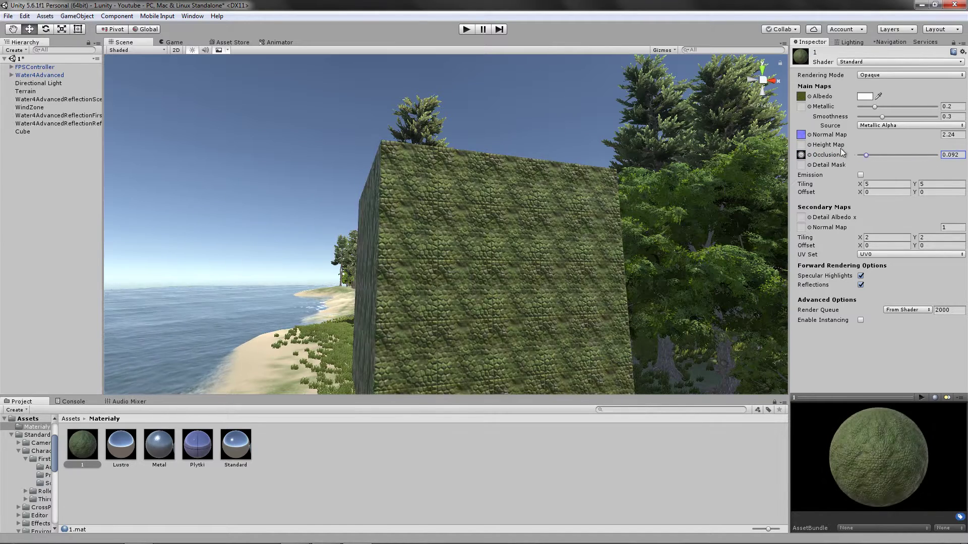
Set the main texture tiling to 1 by 1 and occlusion strength to 0.3.
left_click(886, 184)
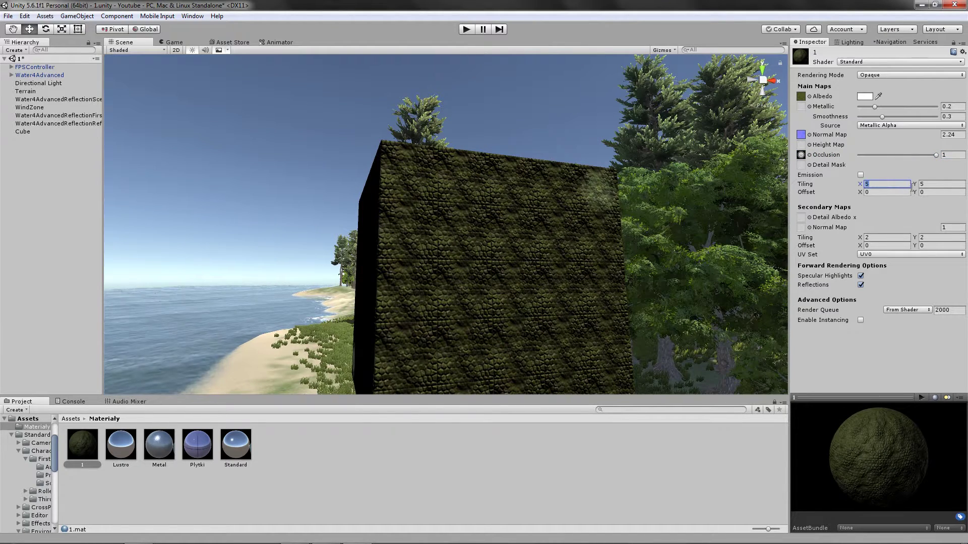
type("1")
left_click(933, 184)
type("1")
right_click_drag(604, 205, 600, 199)
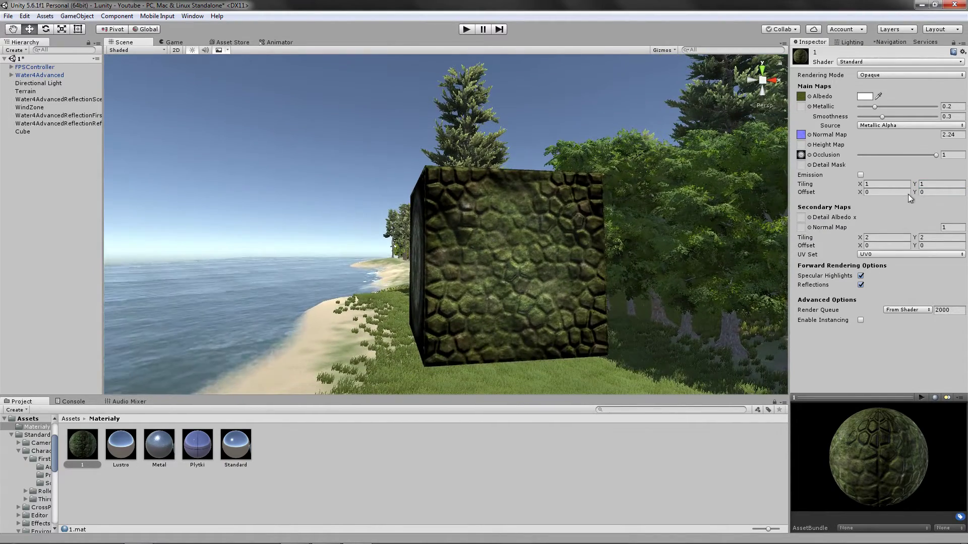
mouse_move(936, 155)
left_mouse_down()
mouse_move(847, 156)
mouse_move(967, 187)
left_mouse_up()
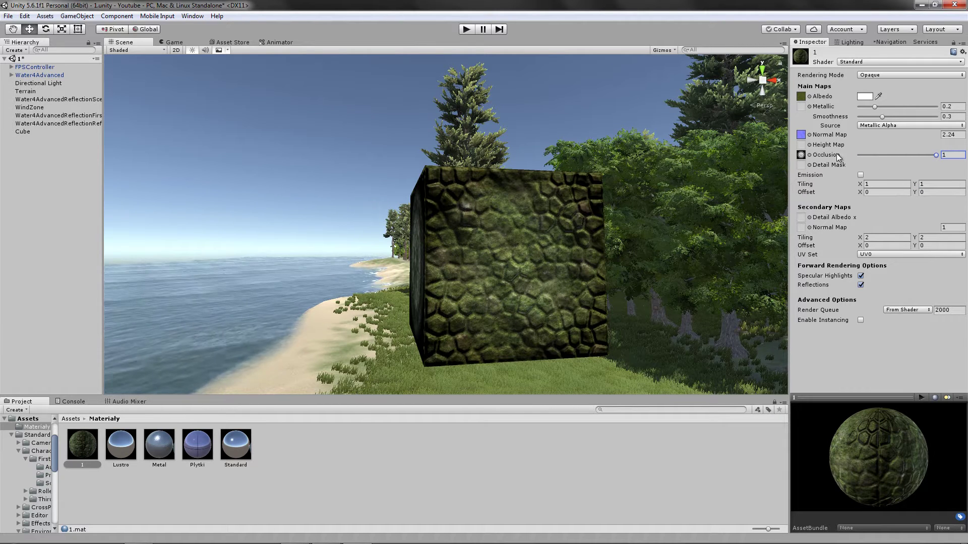
right_click_drag(488, 199, 565, 234)
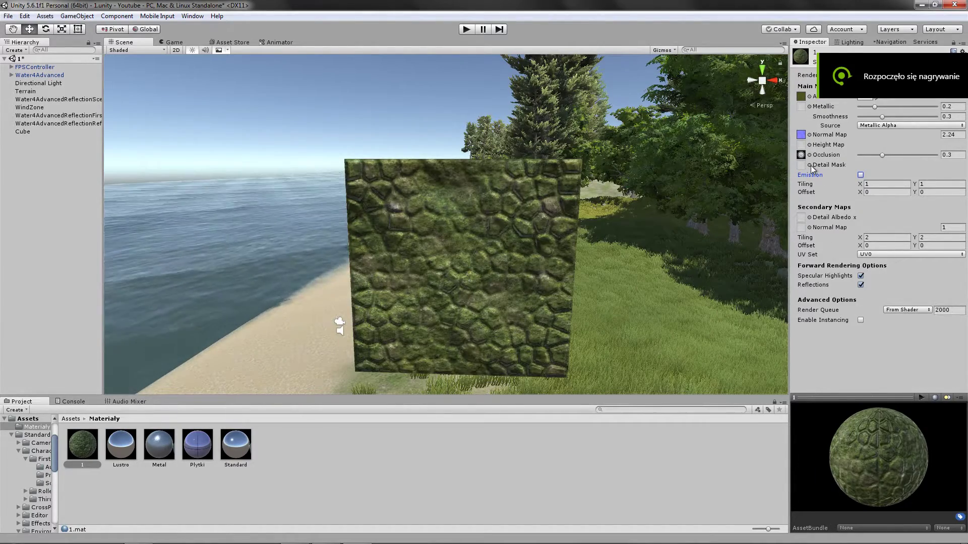
Assign FlashlightCookie as the material's detail mask.
left_click(810, 166)
left_click_drag(551, 164, 352, 103)
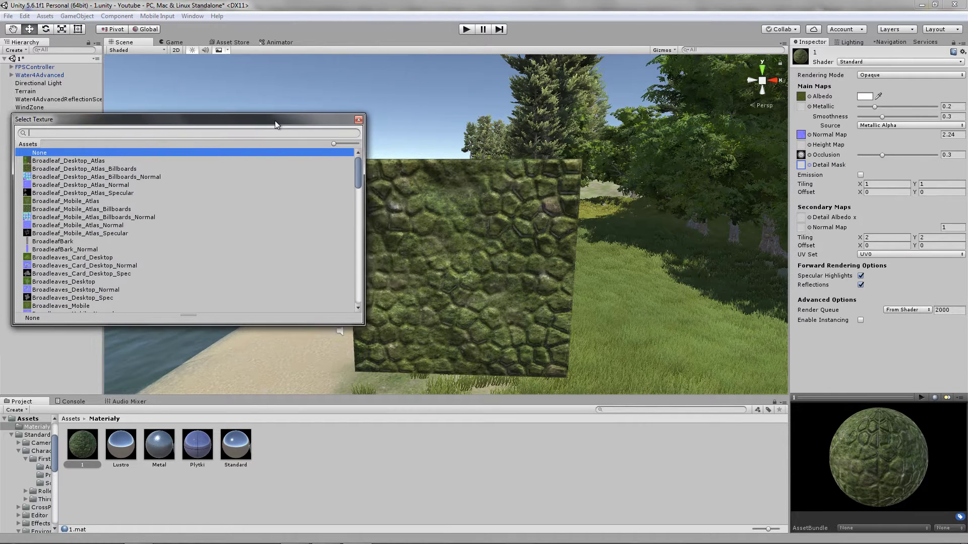
mouse_move(351, 104)
left_mouse_down()
mouse_move(303, 214)
mouse_move(330, 159)
left_mouse_up()
scroll(267, 244, "down", 10)
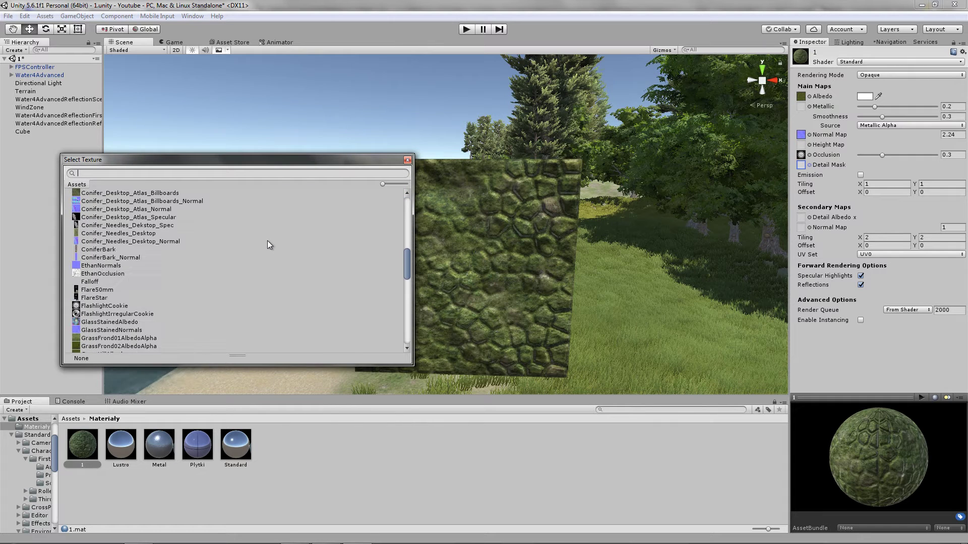
scroll(267, 240, "down", 2)
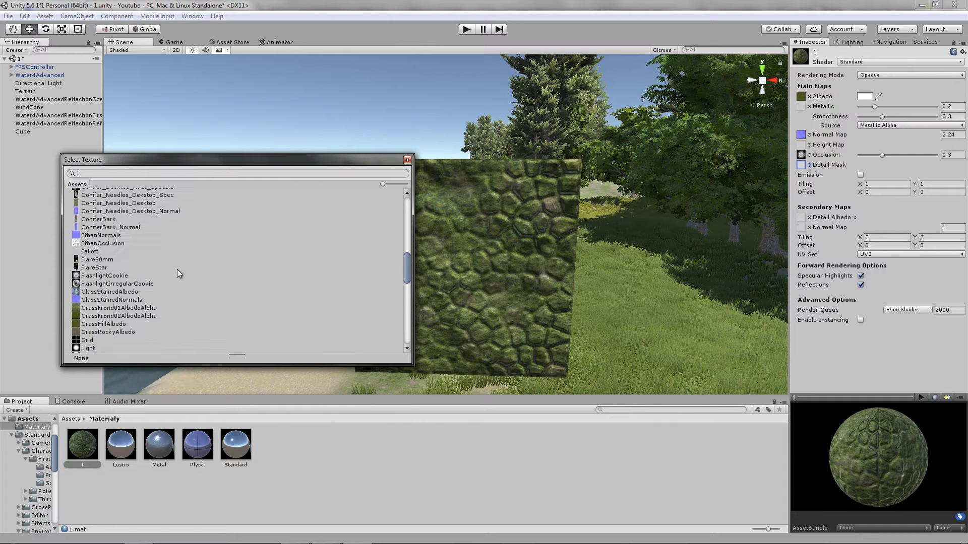
double_click(102, 277)
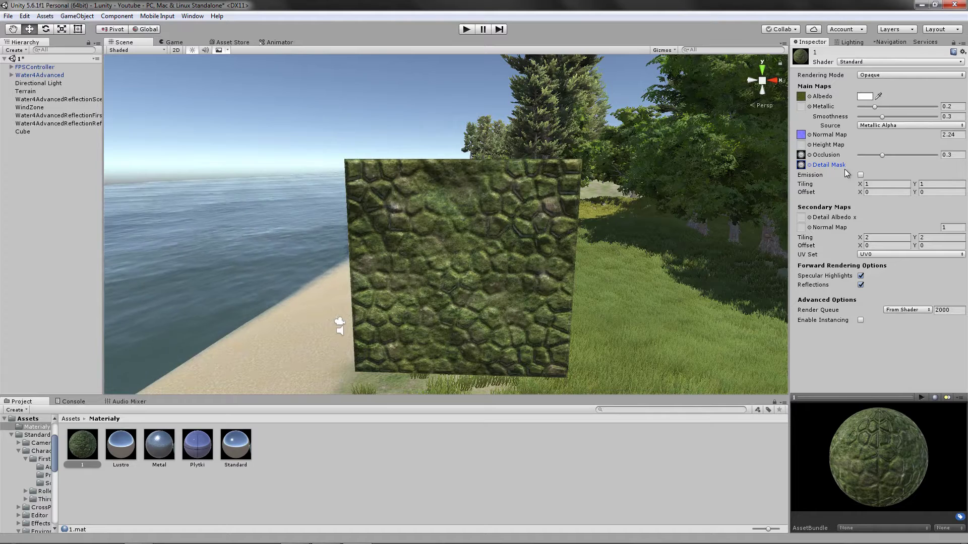
Replace the detail mask with CliffNormals and view the cube front-on.
left_click(809, 165)
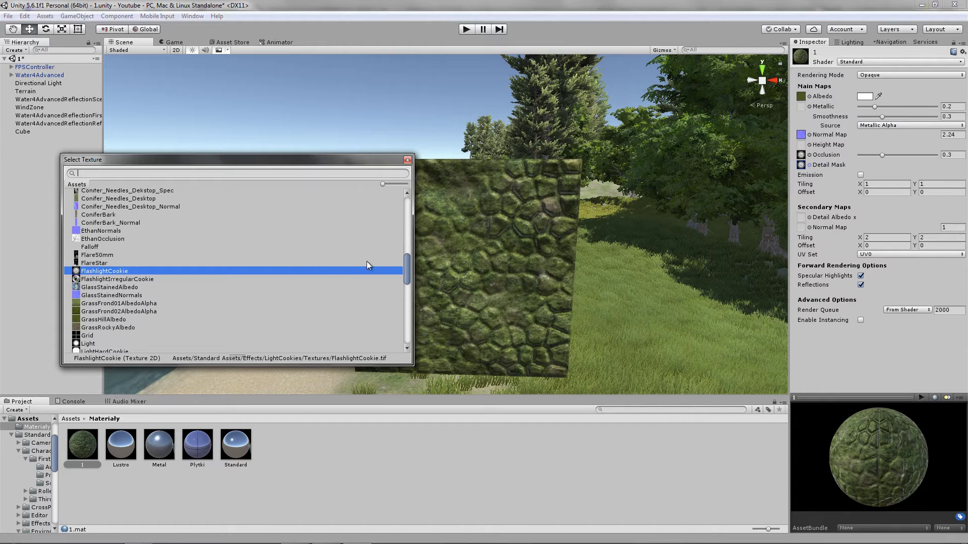
scroll(326, 283, "down", 4)
scroll(326, 283, "down", 3)
scroll(327, 283, "down", 3)
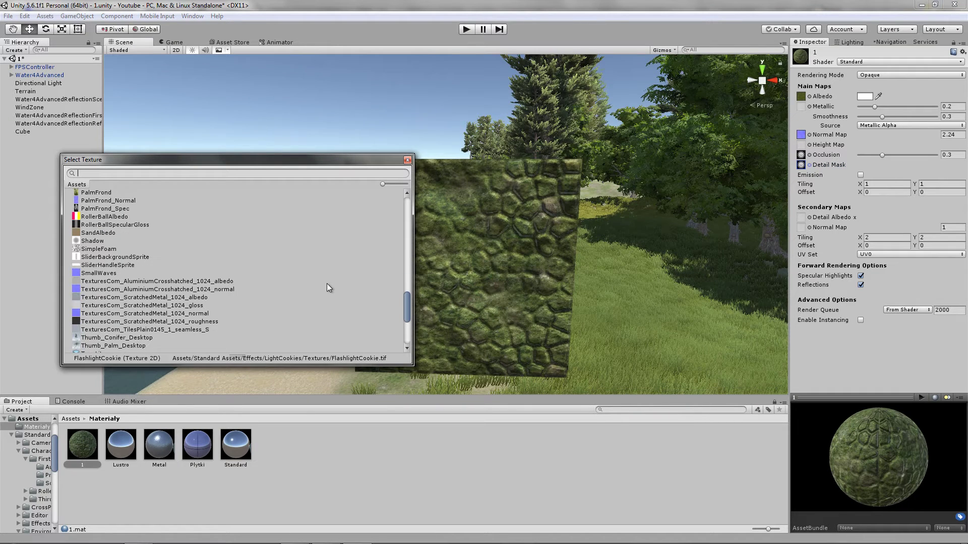
scroll(326, 283, "up", 5)
scroll(241, 283, "up", 5)
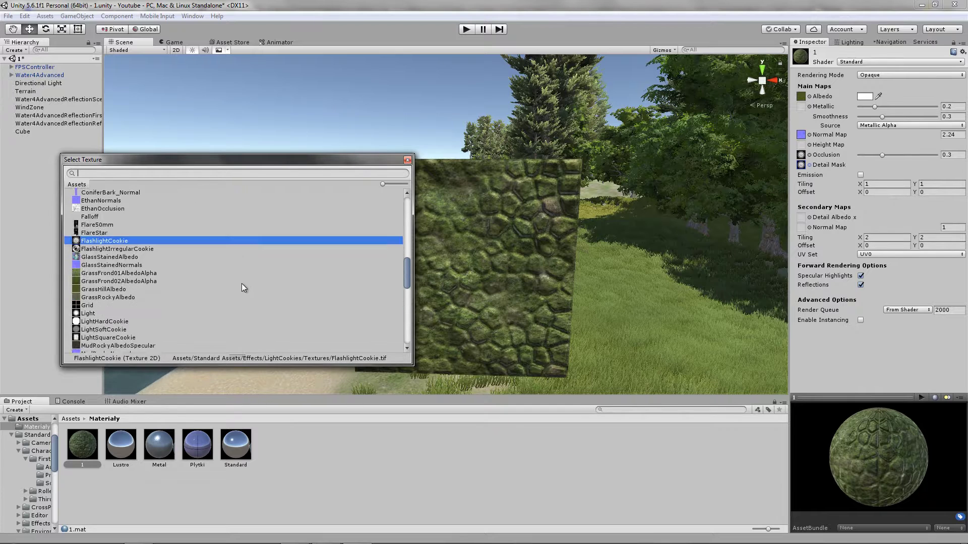
scroll(241, 283, "up", 2)
scroll(214, 304, "up", 3)
scroll(214, 304, "up", 3)
scroll(214, 304, "up", 3)
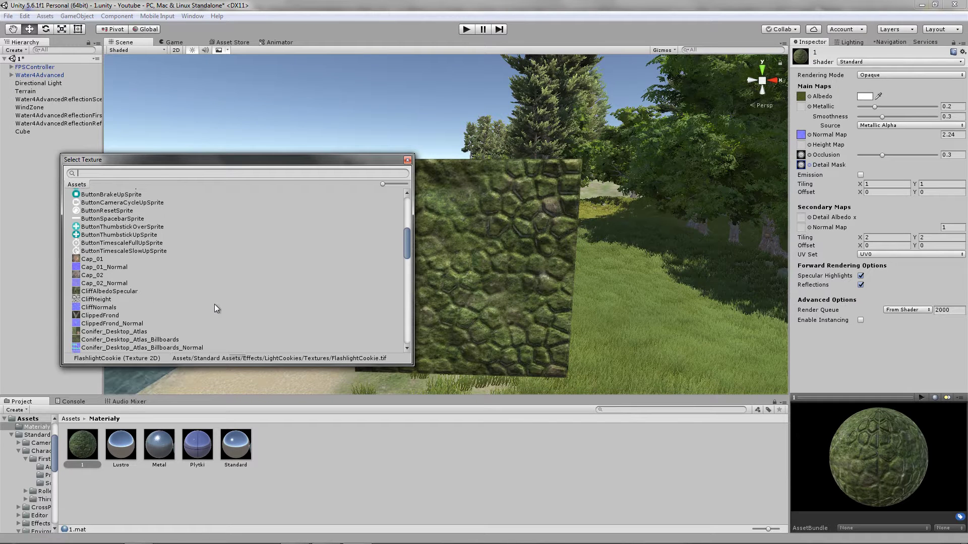
left_click(138, 308)
double_click(117, 307)
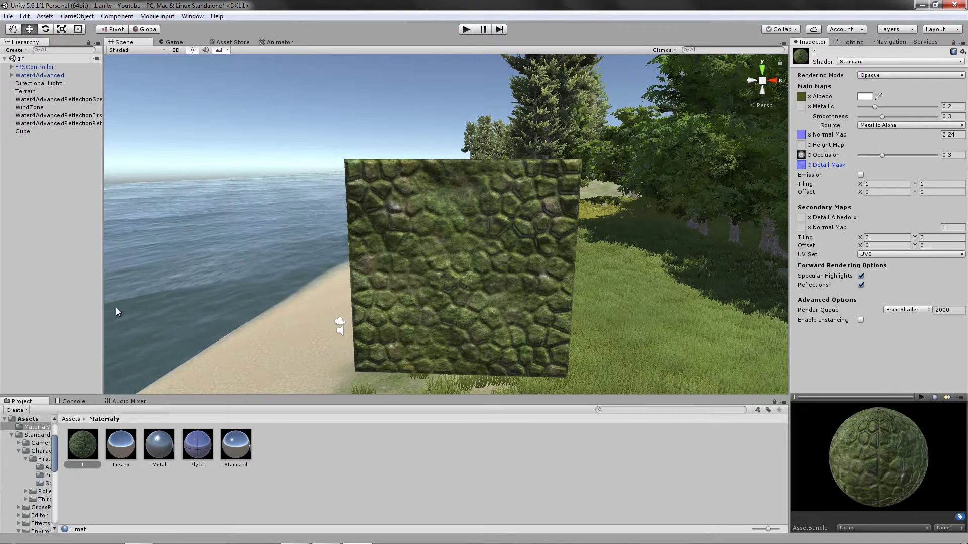
left_click_drag(117, 312, 648, 234, "alt")
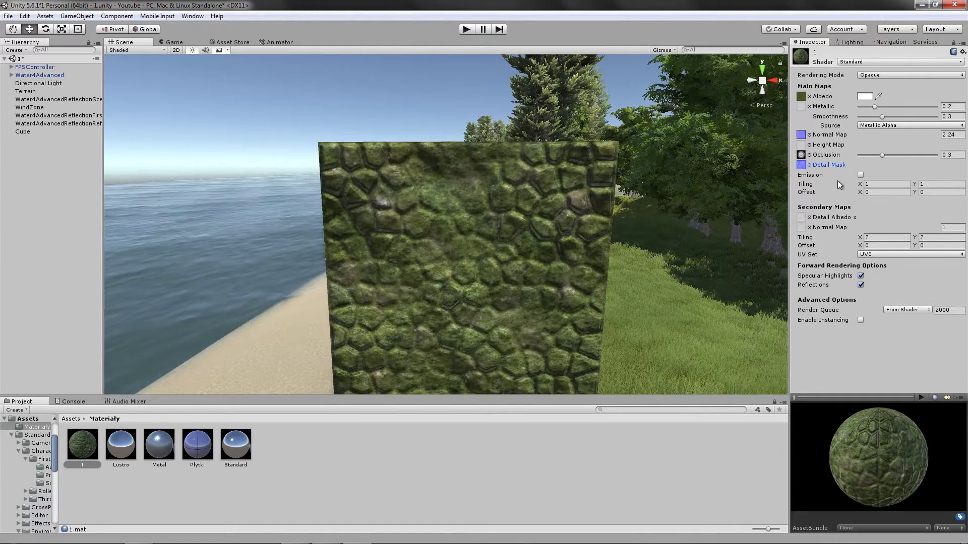
Pick SimpleFoam in the detail mask texture list.
left_click(809, 166)
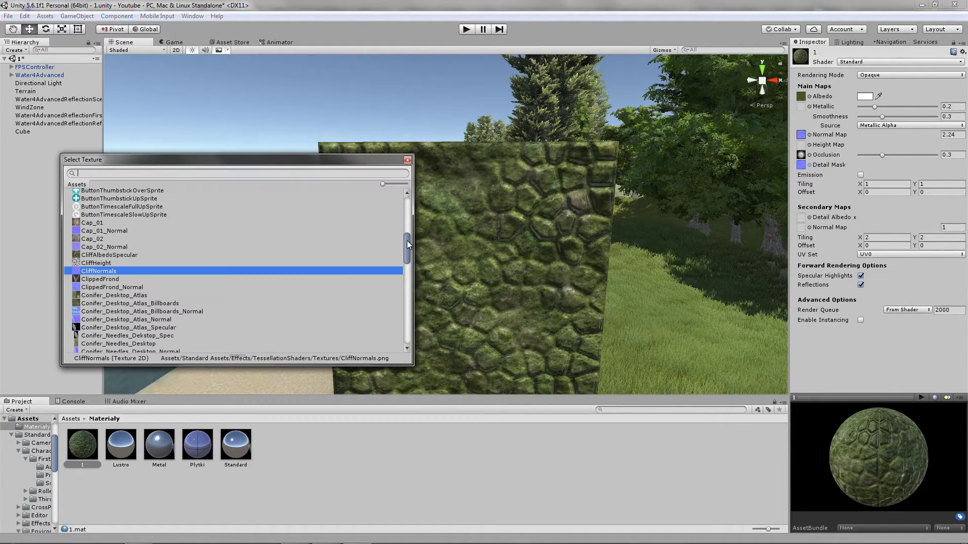
mouse_move(409, 245)
left_mouse_down()
mouse_move(418, 188)
mouse_move(408, 311)
left_mouse_up()
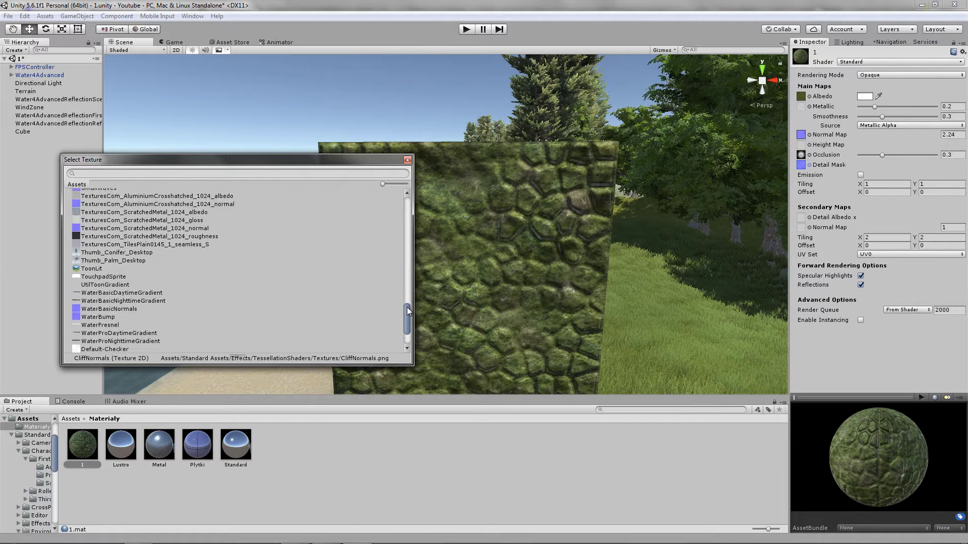
scroll(409, 311, "up", 2)
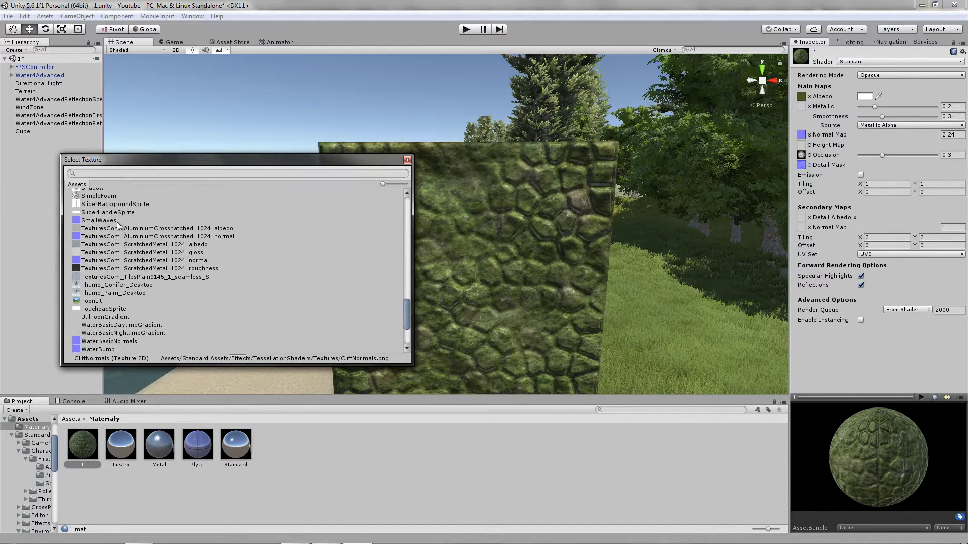
left_click(109, 196)
Confirm SimpleFoam as the detail mask, then set the Detail Mask back to None.
double_click(99, 201)
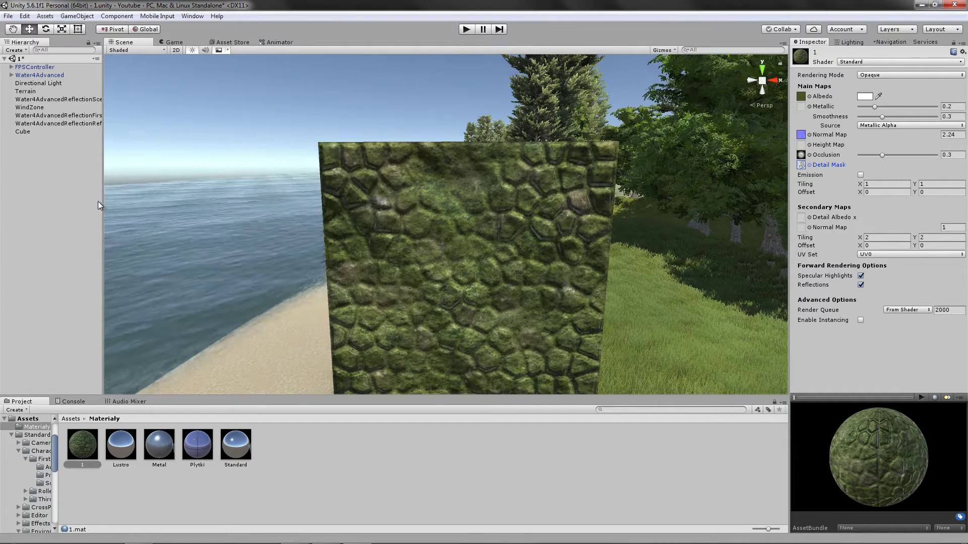
mouse_move(491, 363)
right_mouse_down()
mouse_move(454, 225)
mouse_move(542, 246)
right_mouse_up()
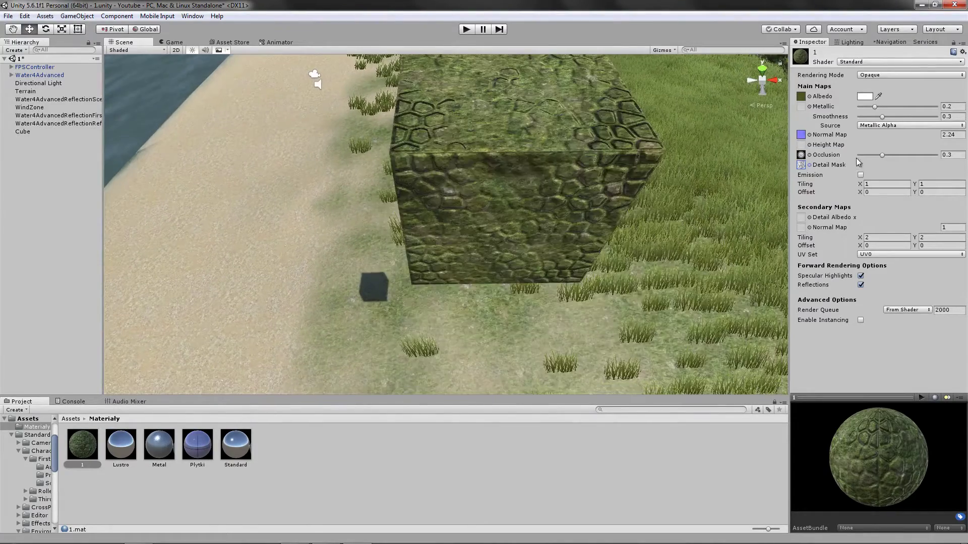
left_click(809, 166)
scroll(395, 280, "up", 5)
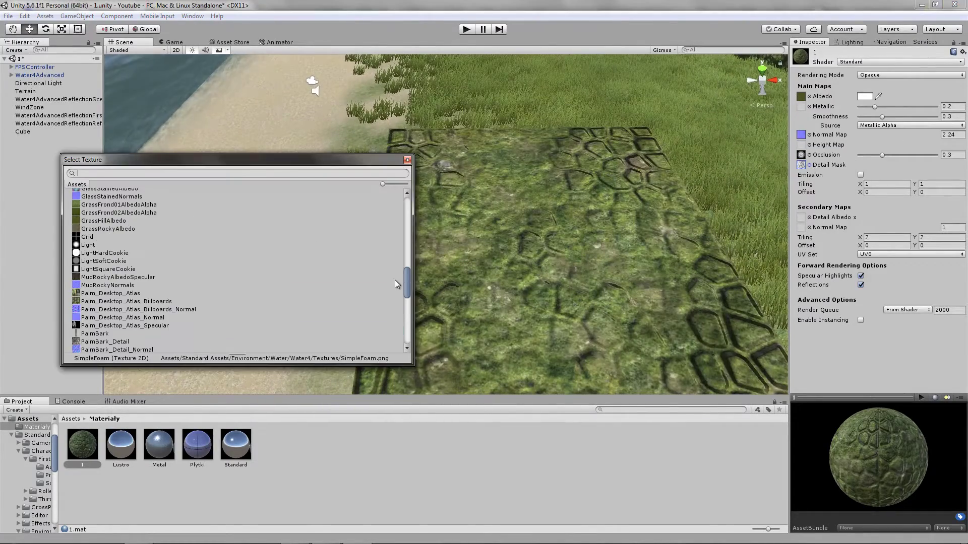
left_click_drag(406, 286, 336, 203)
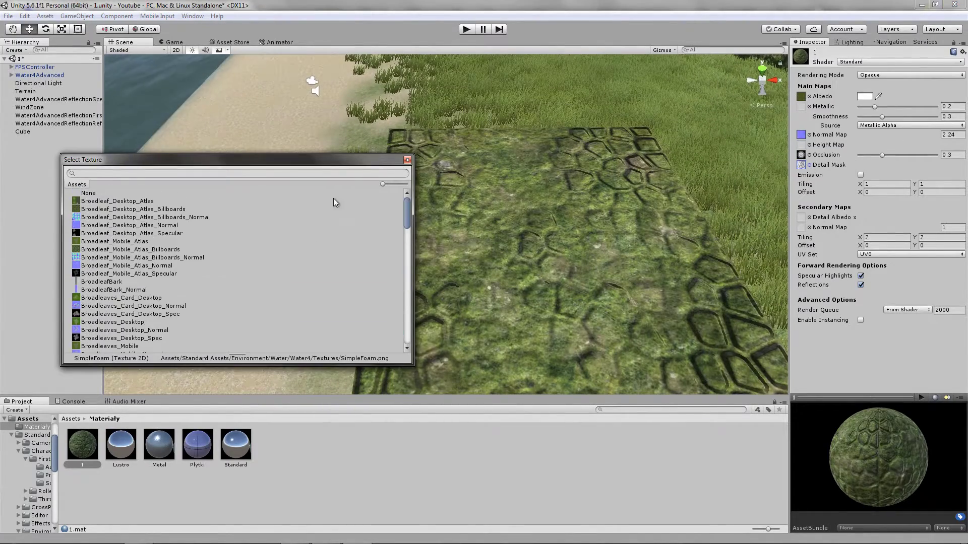
double_click(88, 194)
scroll(663, 295, "down", 3)
left_click_drag(663, 295, 481, 146, "alt")
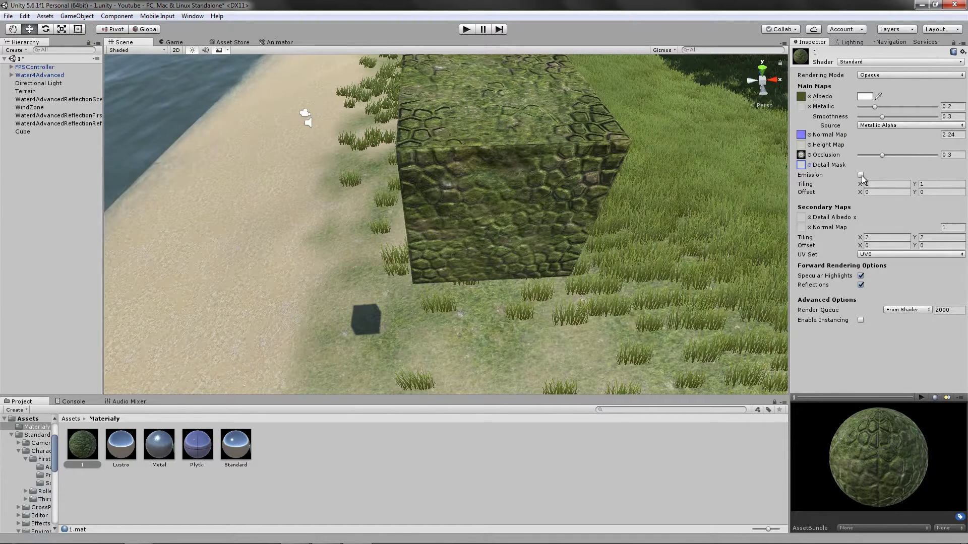
left_click_drag(418, 273, 440, 239, "alt")
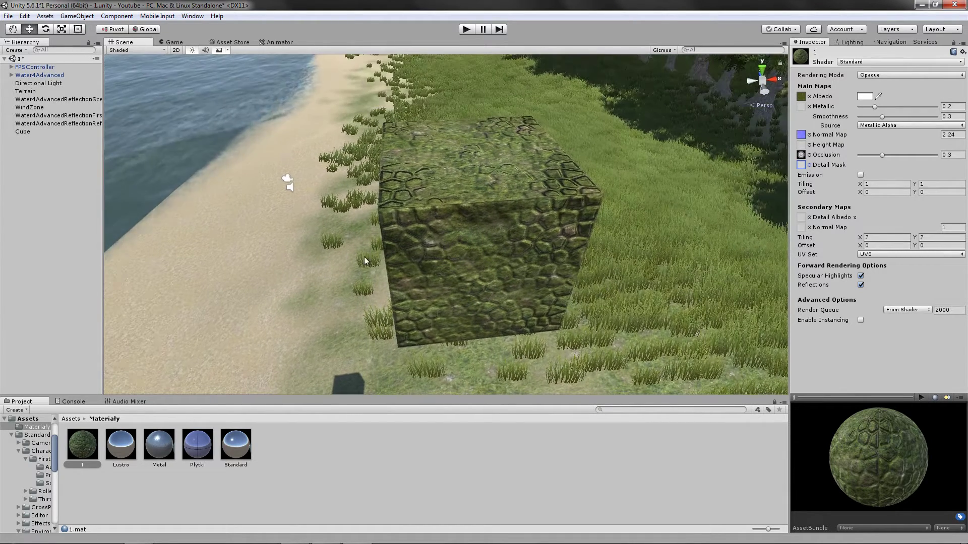
Enable Emission and try colours in the HDR picker, leaving it black 000000.
left_click(860, 175)
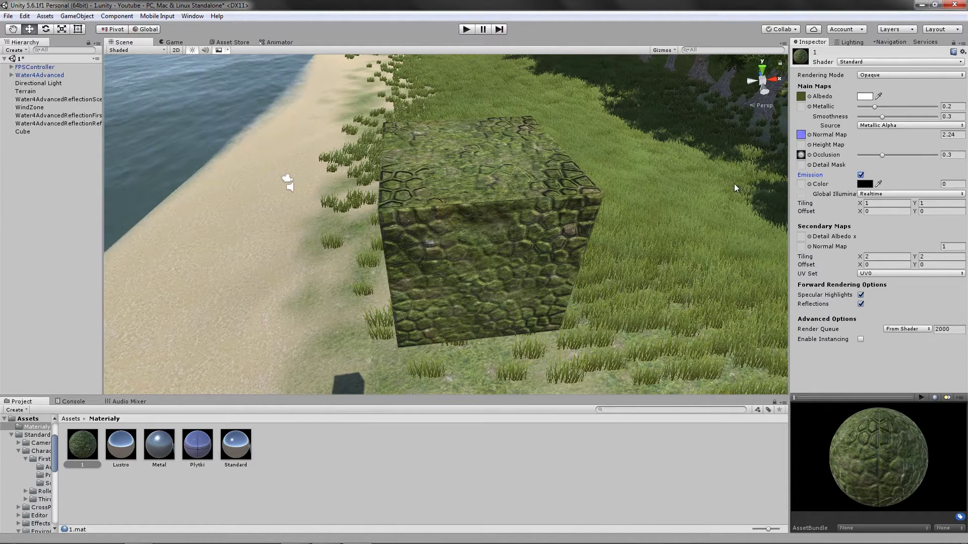
left_click(864, 184)
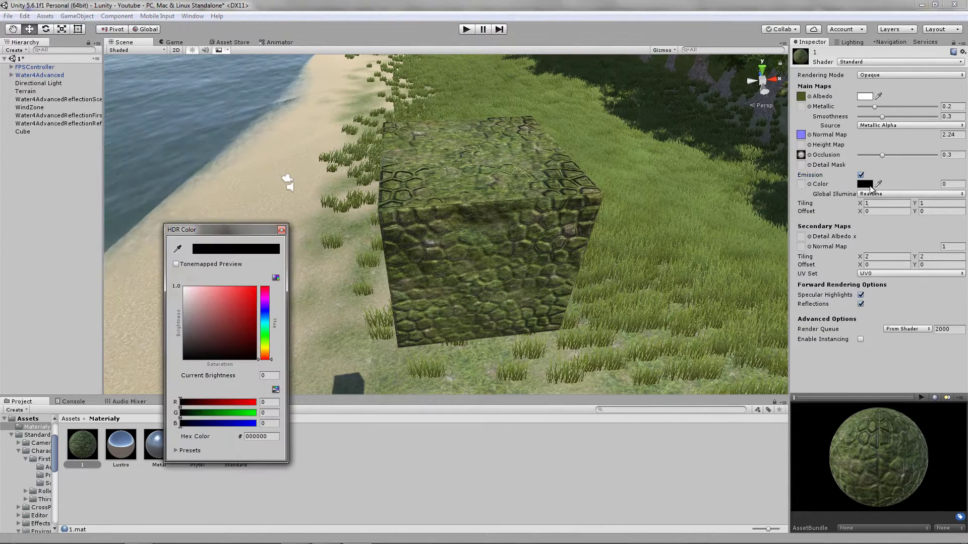
left_click(193, 323)
mouse_move(194, 321)
left_mouse_down()
mouse_move(238, 307)
mouse_move(161, 376)
left_mouse_up()
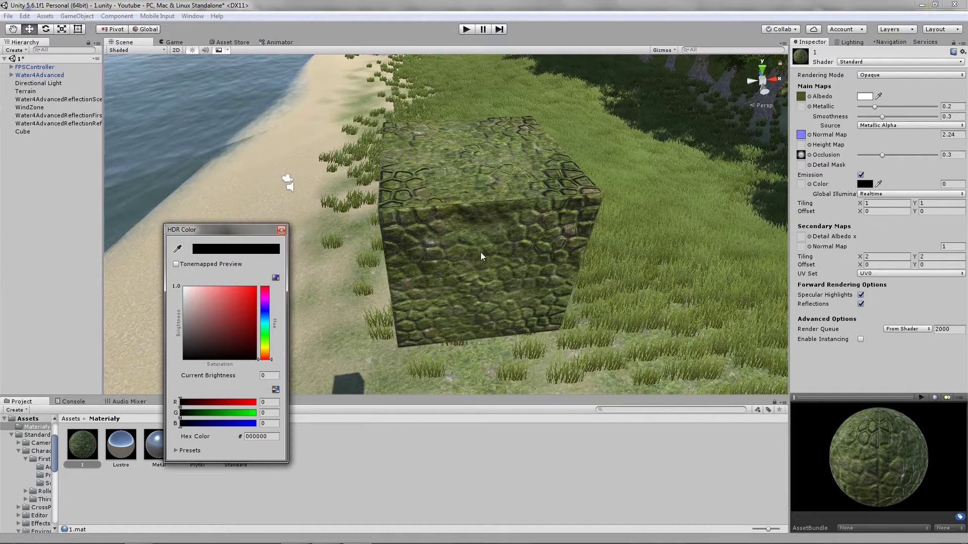
Assign the cross texture as the emission map.
left_click(282, 230)
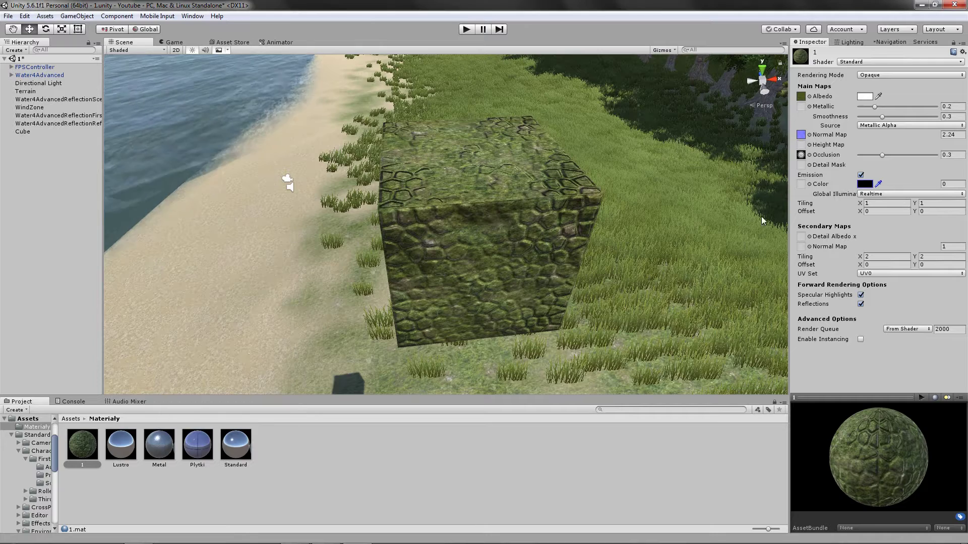
left_click(809, 185)
scroll(160, 249, "down", 4)
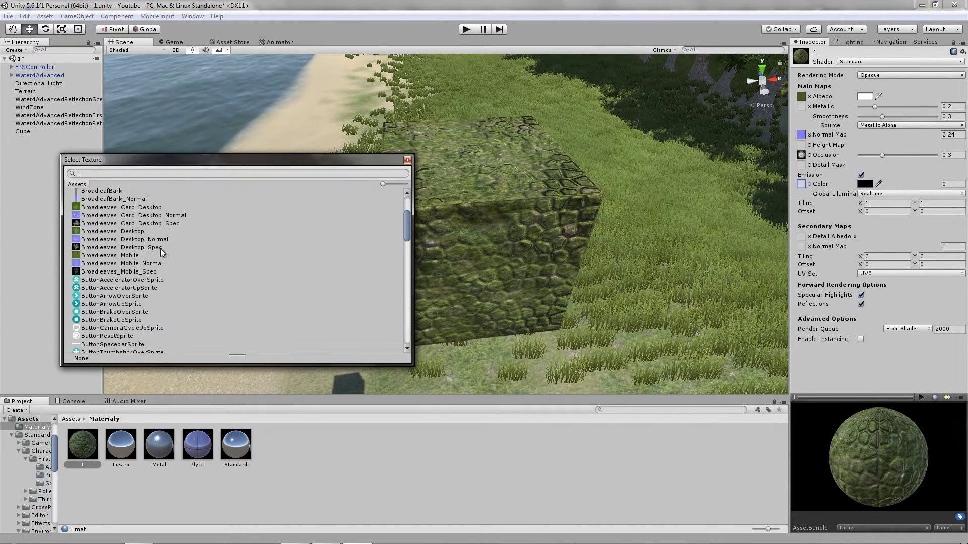
scroll(159, 250, "down", 4)
scroll(157, 252, "down", 4)
scroll(156, 253, "down", 4)
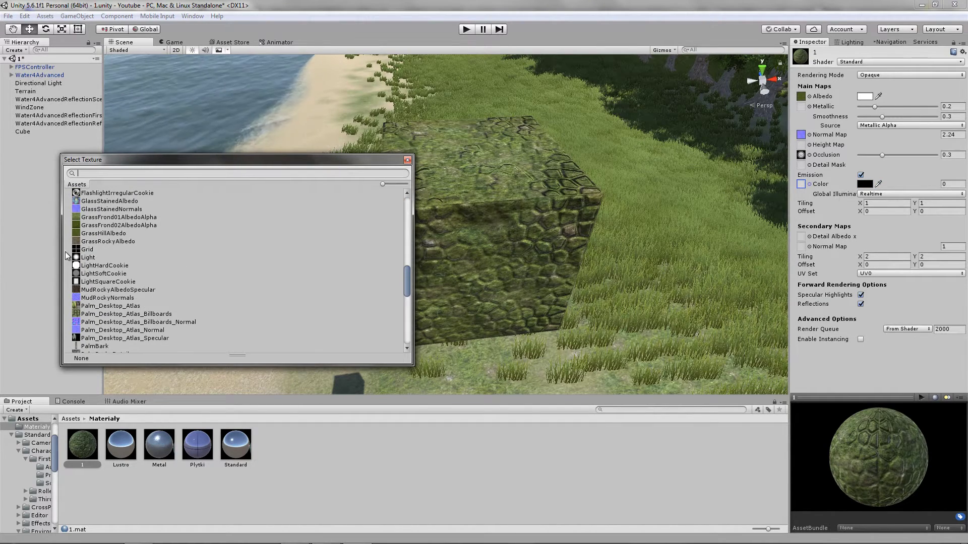
double_click(92, 256)
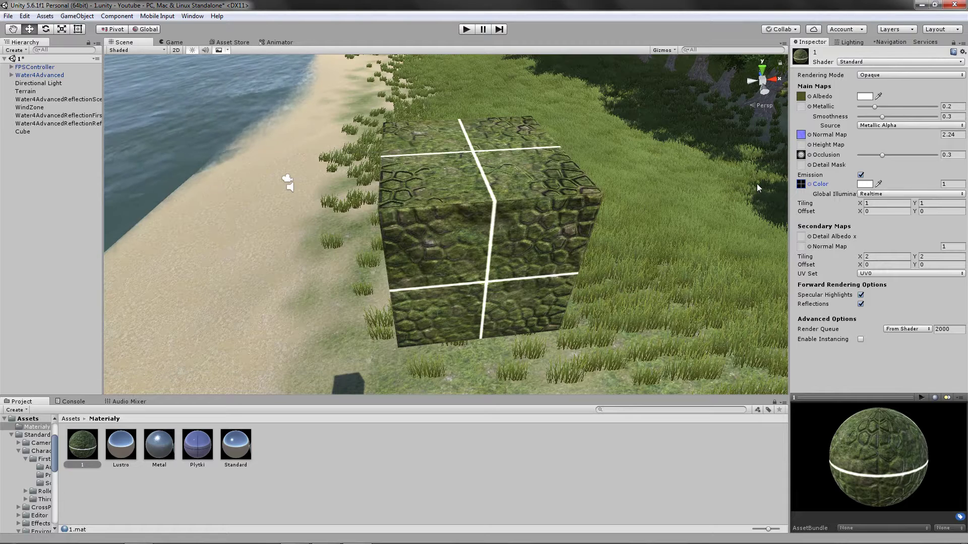
Set the emission colour to yellow FFB900 and the intensity to about 1.206.
left_click(865, 184)
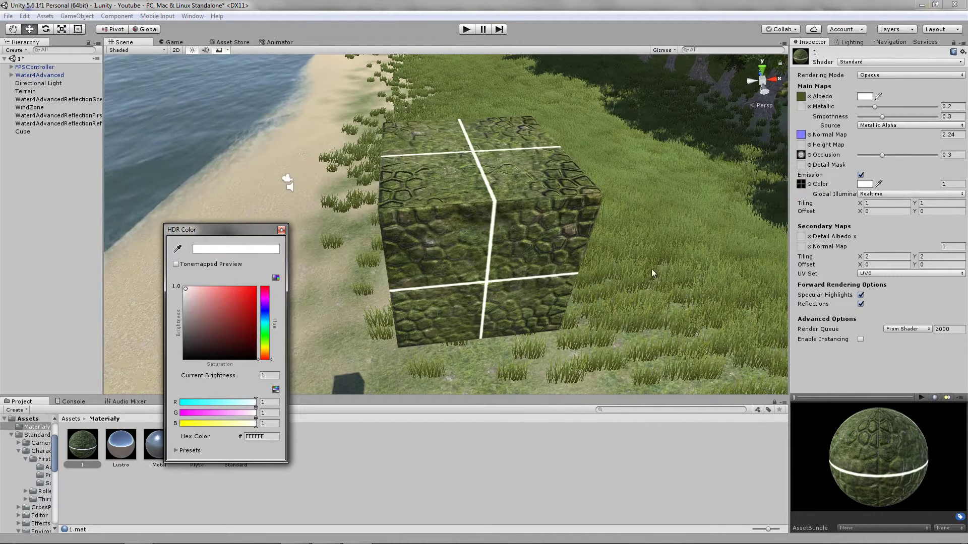
left_click(214, 292)
left_click_drag(222, 294, 257, 286)
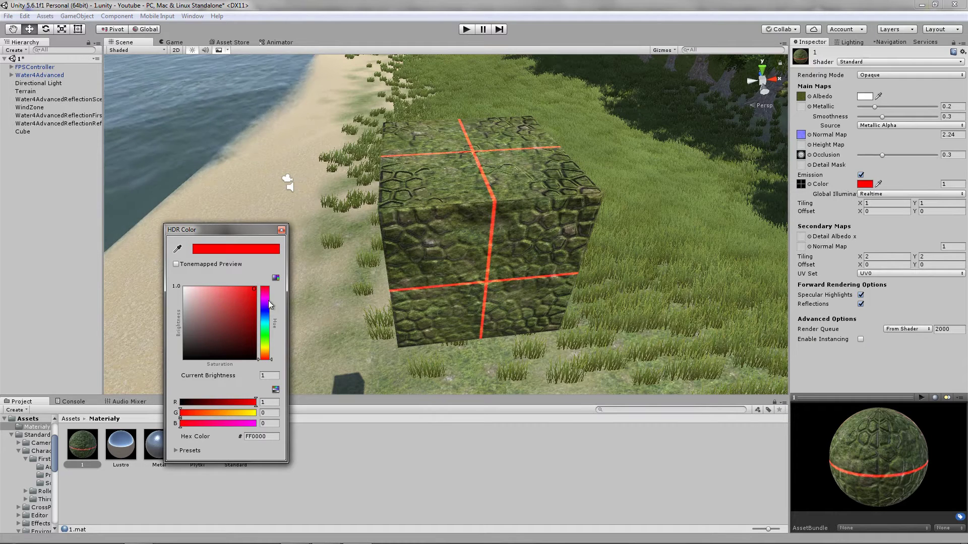
left_click_drag(264, 359, 268, 357)
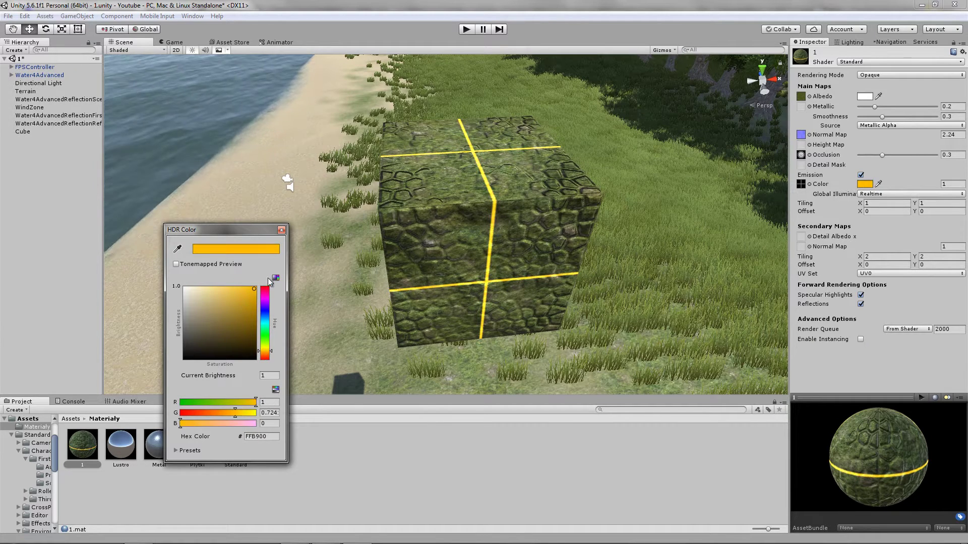
left_click(282, 230)
mouse_move(934, 180)
left_mouse_down()
mouse_move(259, 249)
mouse_move(32, 259)
left_mouse_up()
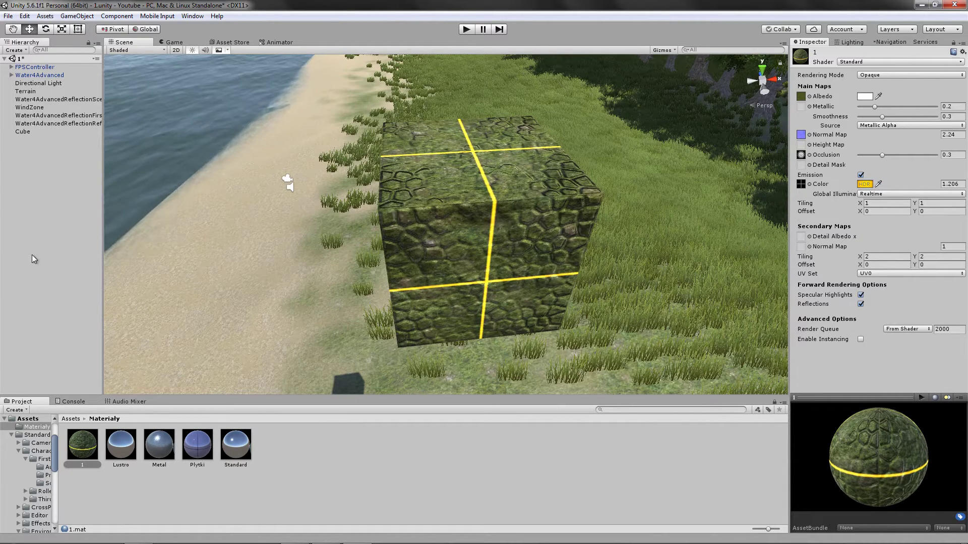
mouse_move(342, 223)
left_mouse_down("alt")
mouse_move(358, 251)
mouse_move(493, 256)
mouse_move(447, 220)
left_mouse_up("alt")
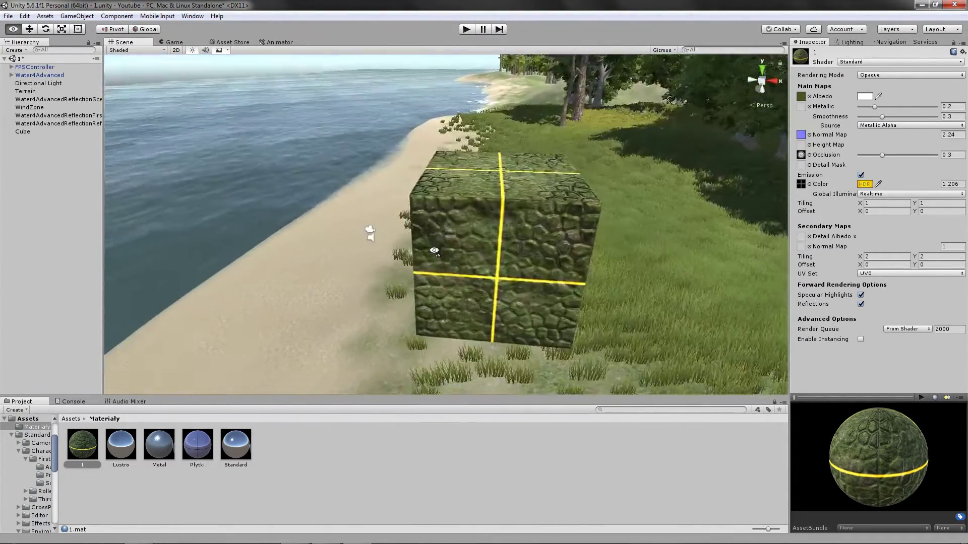
scroll(468, 329, "up", 5)
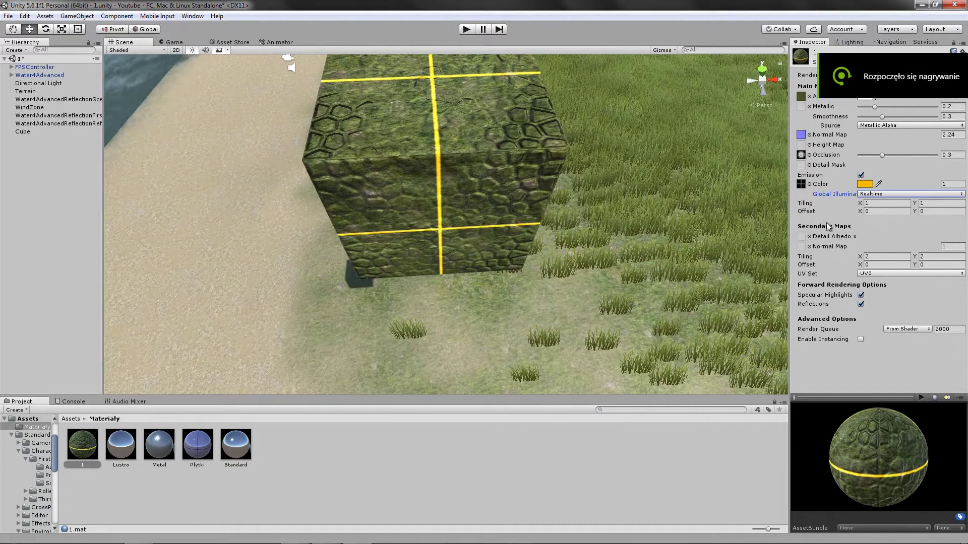
left_click(872, 197)
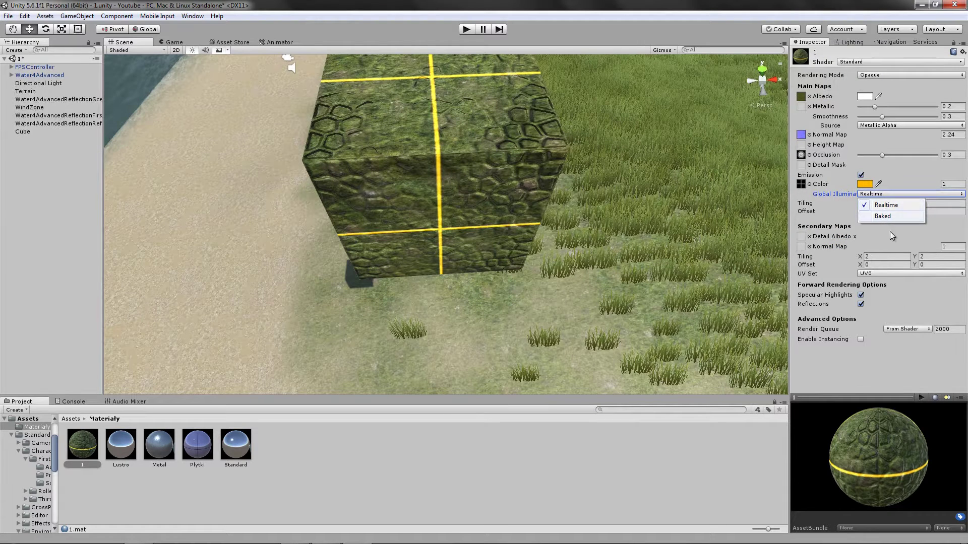
left_click(827, 196)
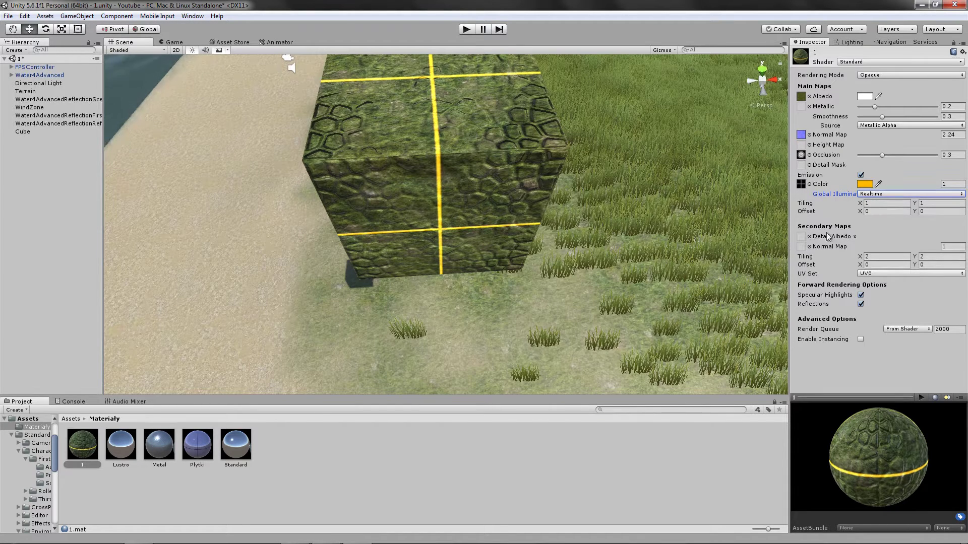
scroll(708, 122, "down", 5)
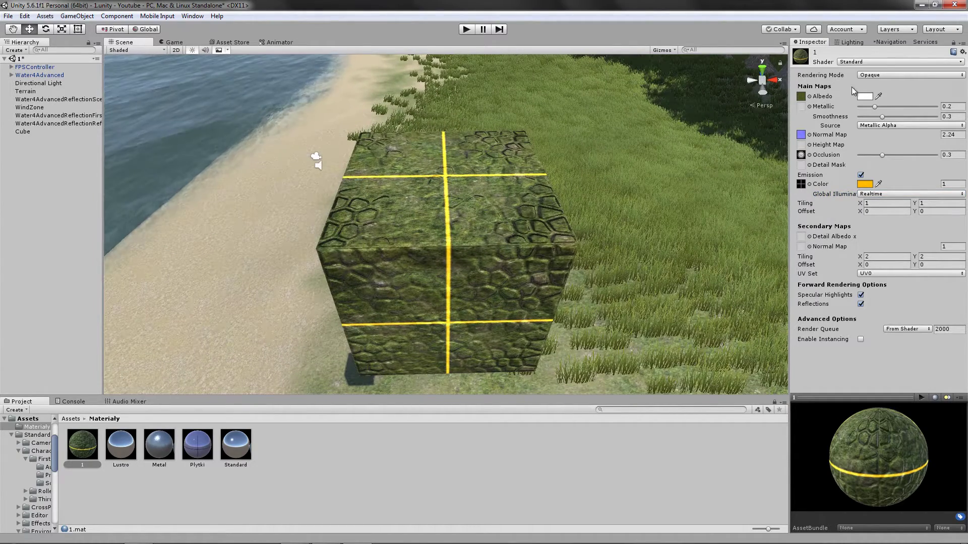
Try PalmBark_Detail as the material's detail albedo texture.
left_click(810, 236)
scroll(256, 234, "down", 5)
scroll(255, 235, "down", 5)
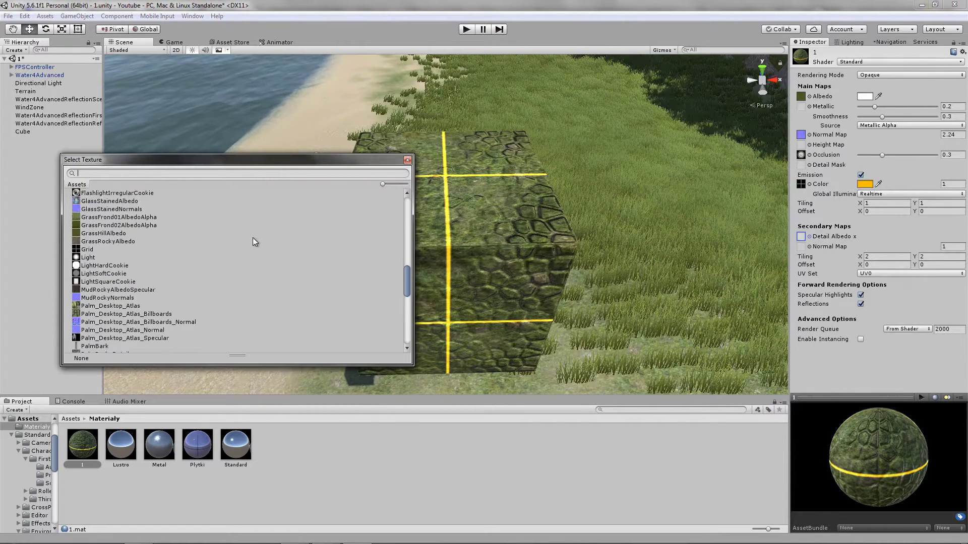
scroll(252, 238, "down", 5)
scroll(252, 238, "down", 5)
scroll(153, 264, "down", 5)
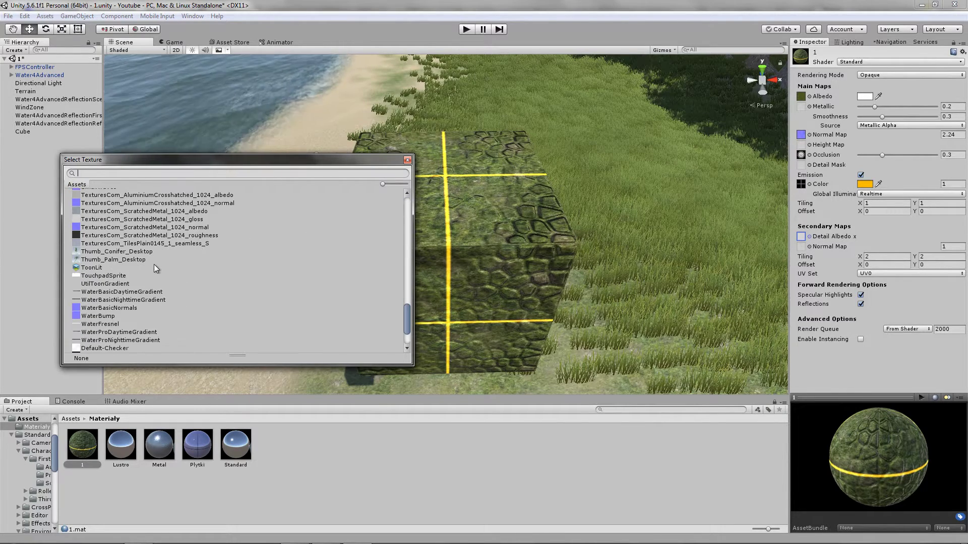
scroll(153, 264, "up", 5)
scroll(153, 264, "up", 5)
scroll(153, 264, "up", 5)
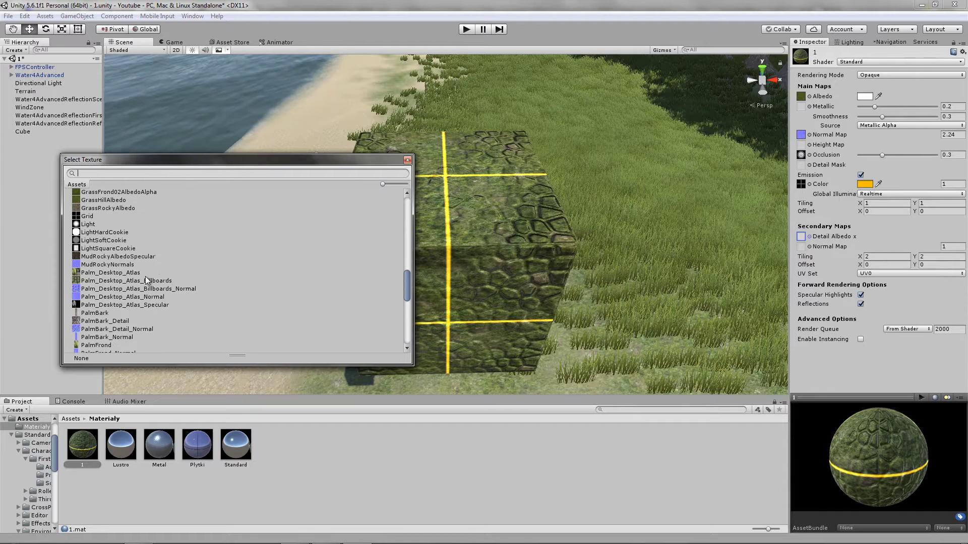
left_click(100, 322)
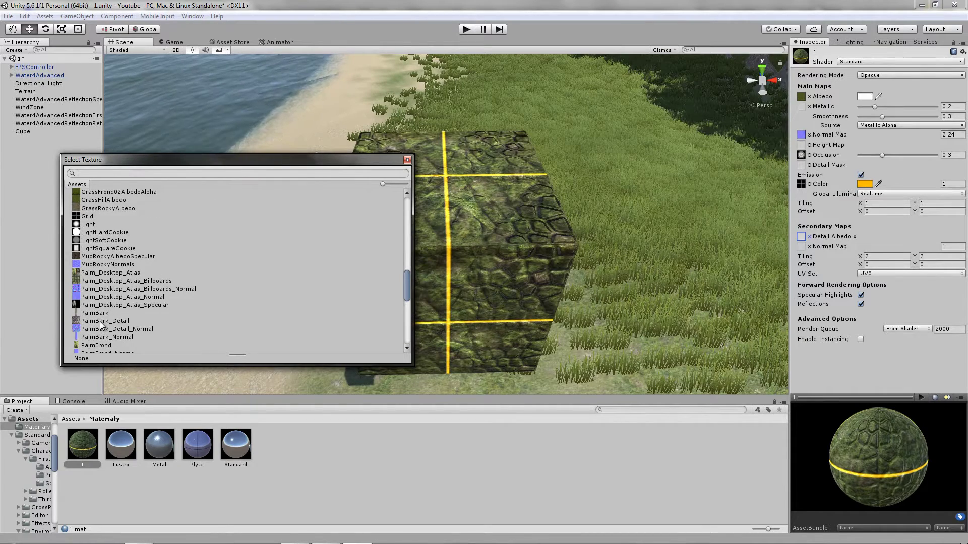
double_click(101, 325)
scroll(427, 214, "up", 2)
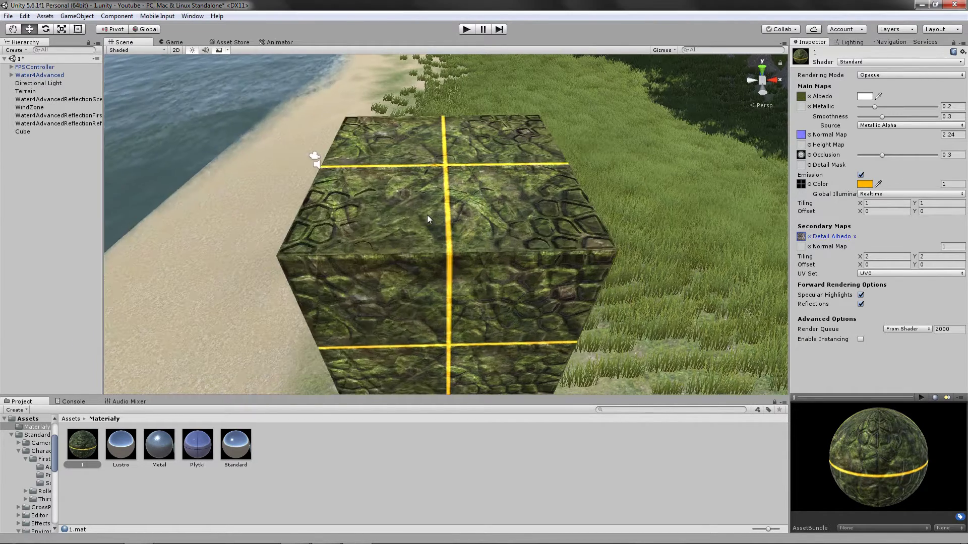
scroll(427, 216, "up", 2)
scroll(427, 220, "up", 2)
scroll(422, 262, "up", 2)
middle_click_drag(422, 262, 435, 333)
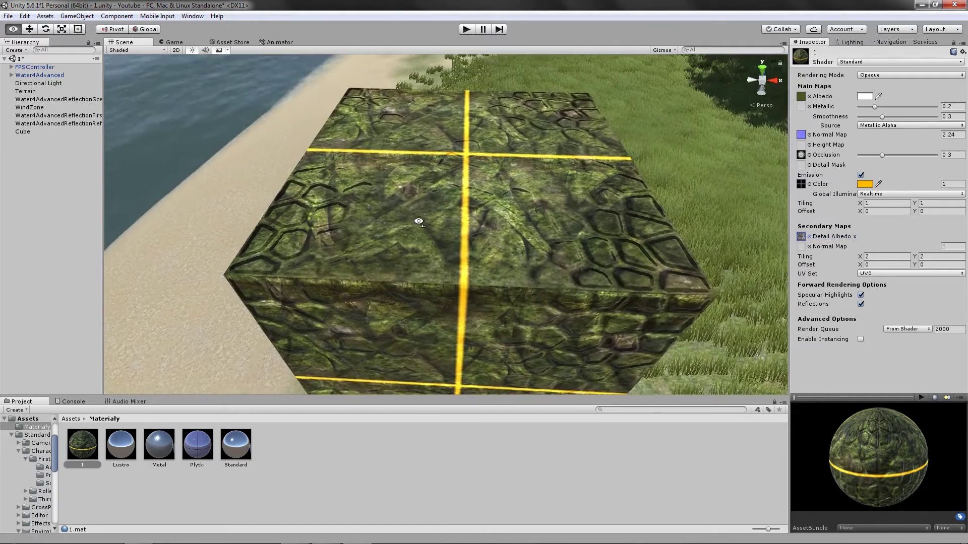
Replace the detail albedo with GrassRockyAlbedo.
left_click(810, 238)
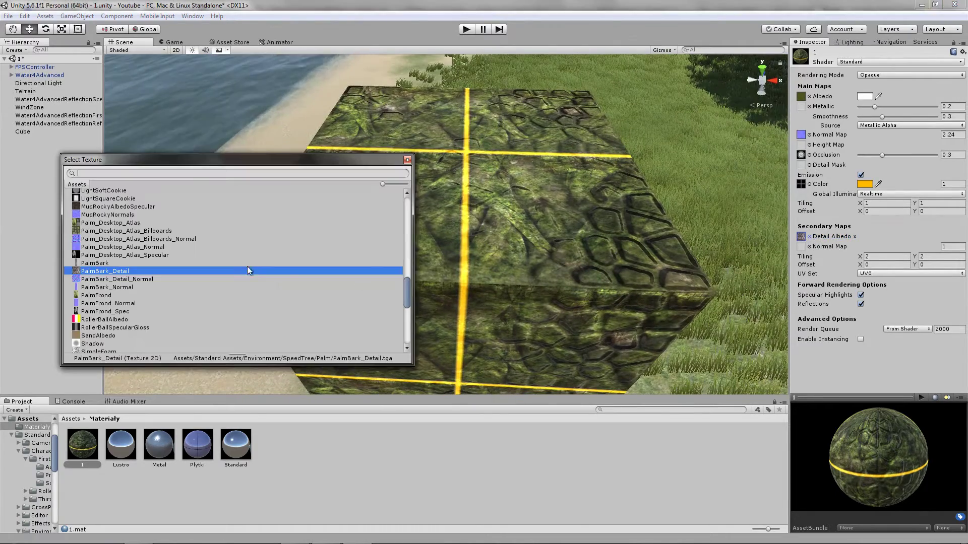
left_click_drag(408, 289, 410, 259)
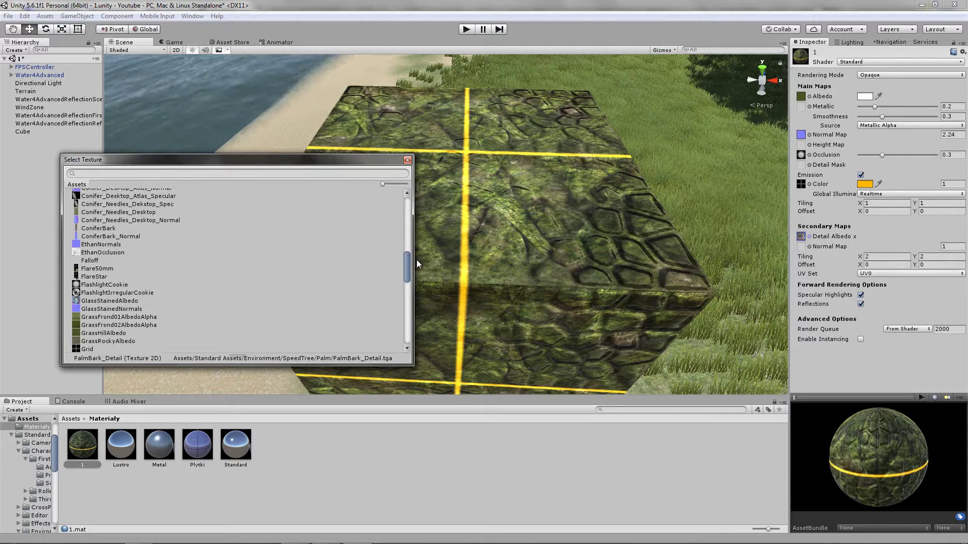
scroll(366, 299, "up", 3)
left_click(127, 302)
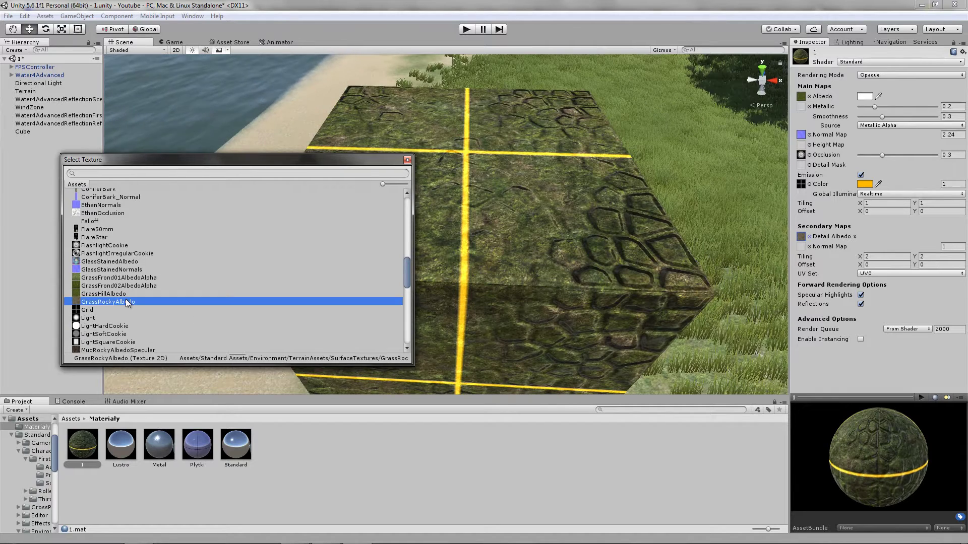
double_click(127, 302)
scroll(494, 251, "up", 3)
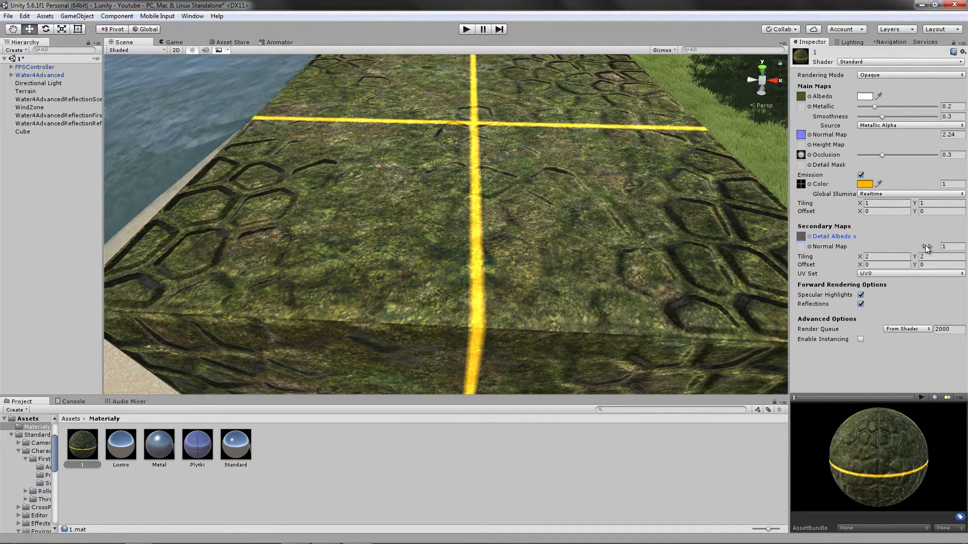
Set the material's Secondary Maps detail tiling to 5 × 5.
mouse_move(424, 196)
right_mouse_down()
mouse_move(417, 187)
mouse_move(457, 195)
mouse_move(733, 334)
right_mouse_up()
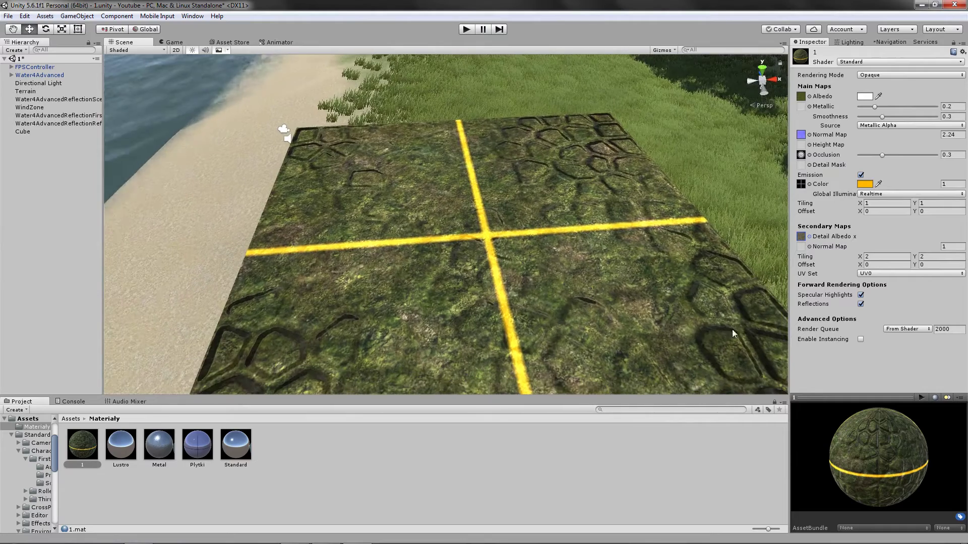
type("1")
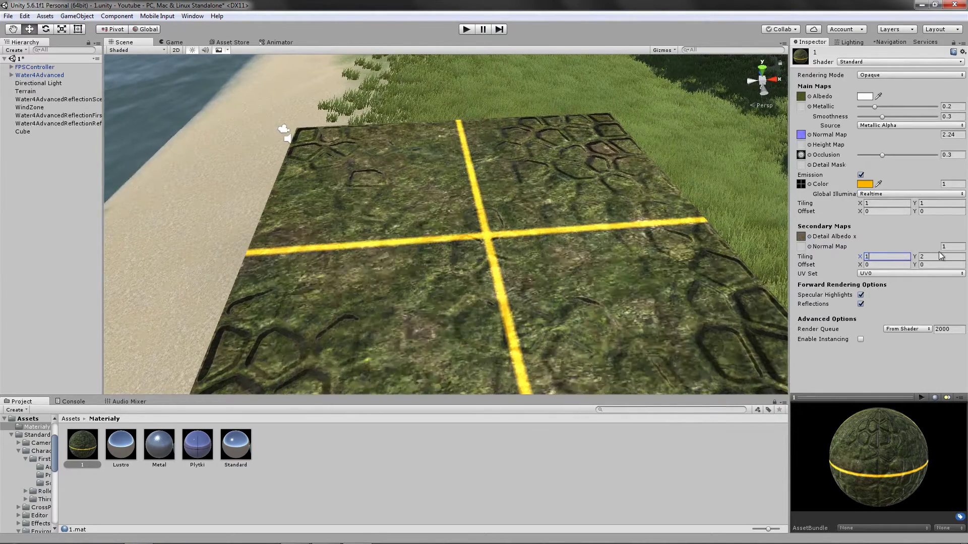
type("515")
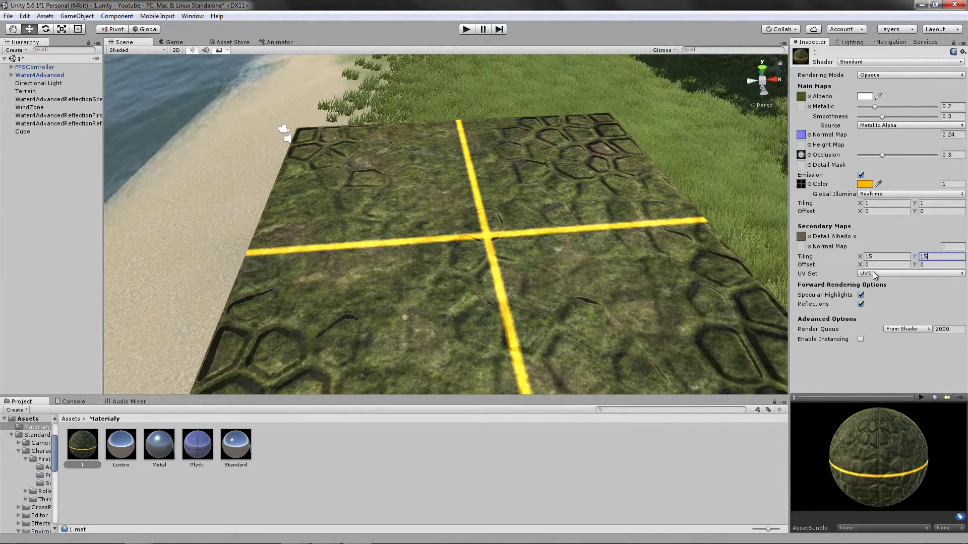
type("5")
left_click(942, 265)
type("5")
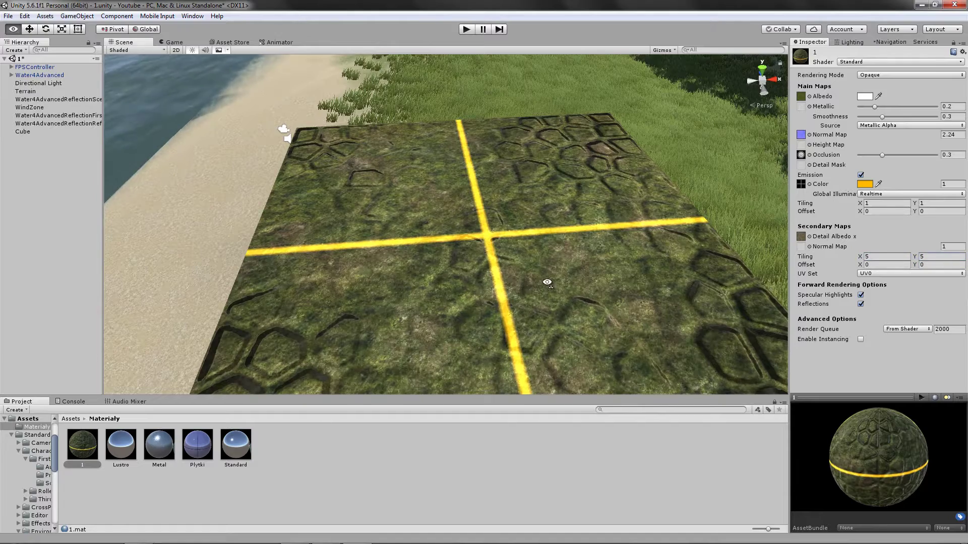
Move the Scene camera in and out, then angle it across the cobbled, yellow-lined surface.
mouse_move(285, 132)
right_mouse_down()
mouse_move(519, 320)
mouse_move(521, 304)
right_mouse_up()
key("s")
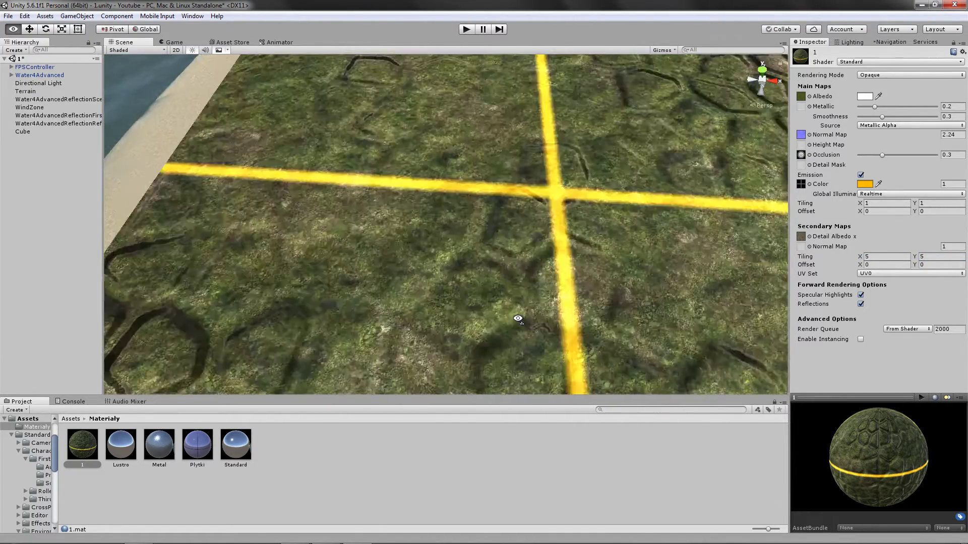
right_click_drag(427, 115, 495, 172)
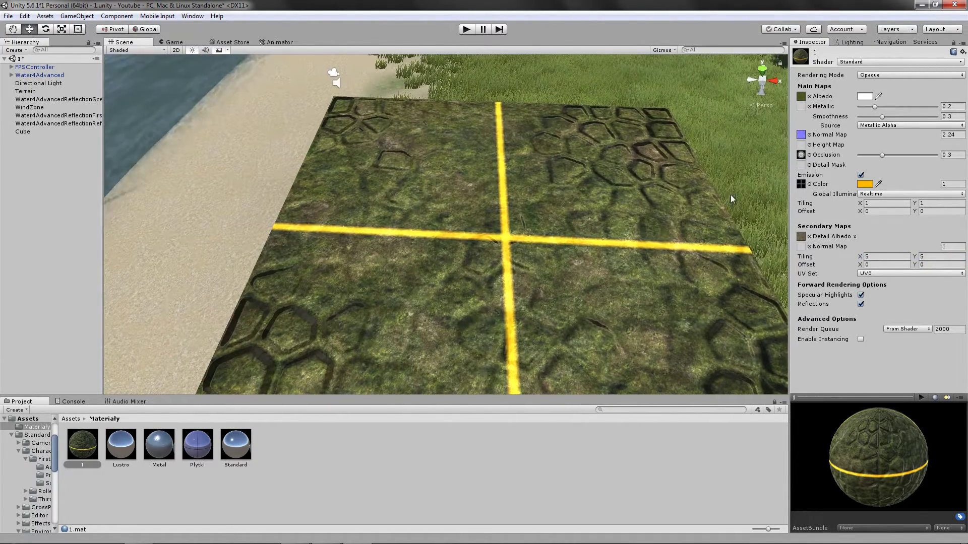
scroll(732, 199, "down", 3)
right_click_drag(607, 247, 625, 259)
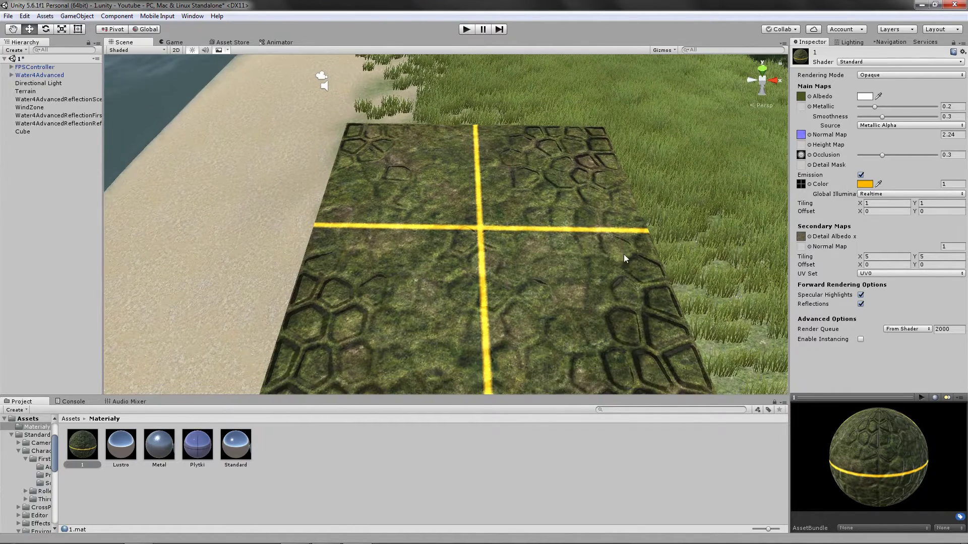
Assign a normal texture to the Secondary Maps Normal Map slot and inspect the surface.
left_click(810, 247)
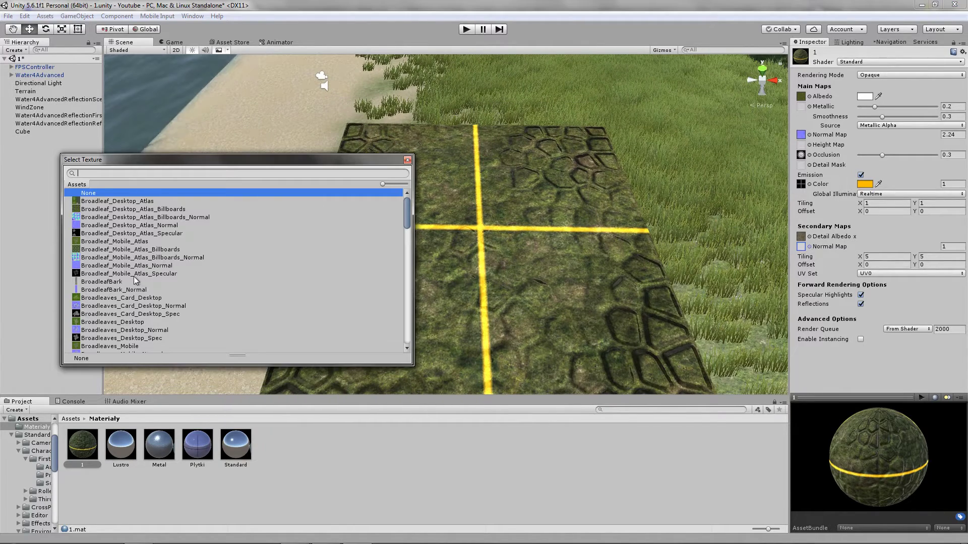
scroll(134, 277, "down", 3)
scroll(134, 277, "down", 3)
scroll(134, 277, "down", 3)
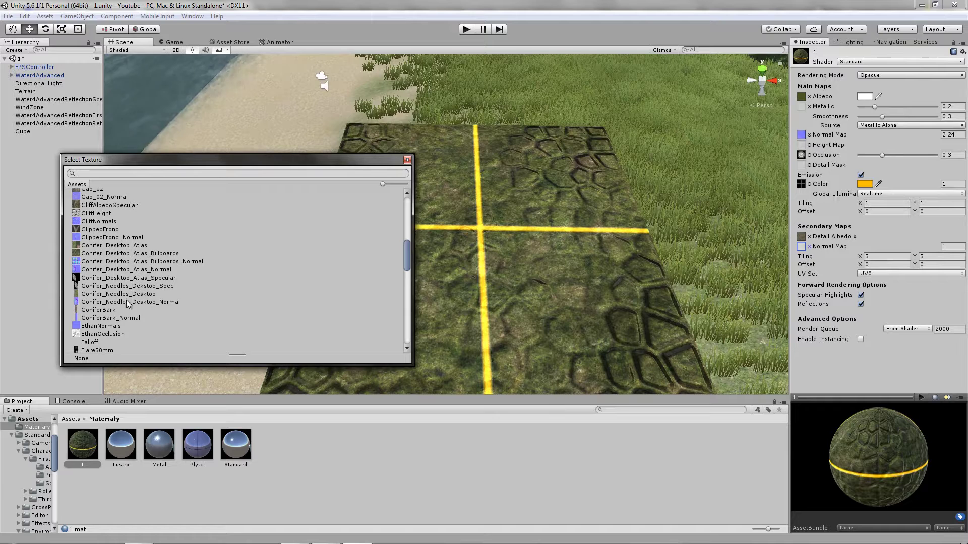
scroll(100, 247, "down", 3)
scroll(101, 246, "down", 3)
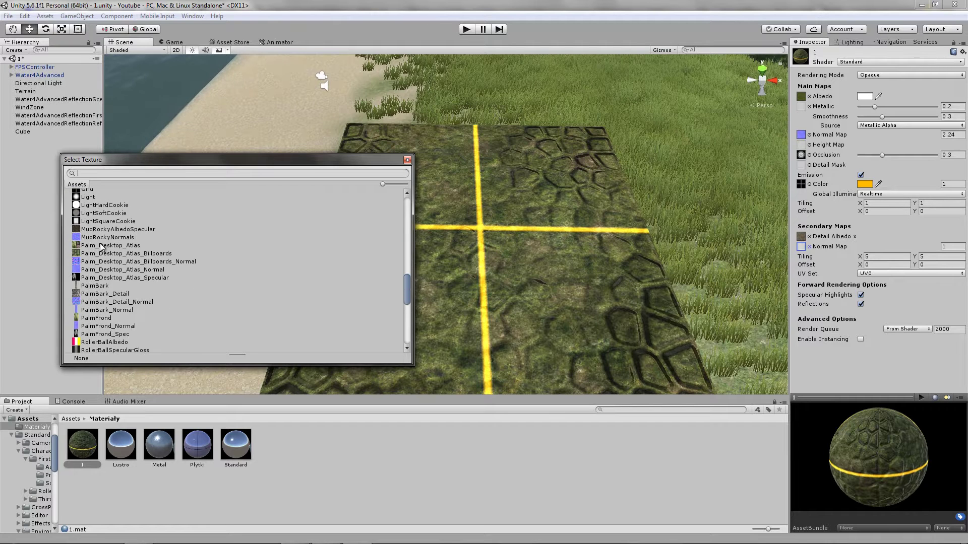
scroll(102, 245, "down", 3)
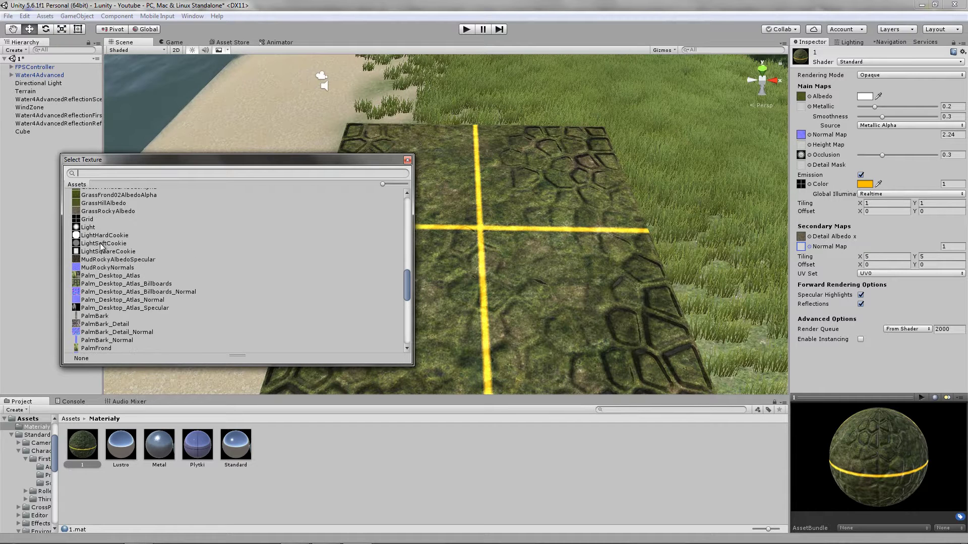
double_click(112, 270)
scroll(557, 264, "up", 3)
mouse_move(562, 268)
left_mouse_down("alt")
mouse_move(554, 233)
mouse_move(562, 209)
mouse_move(553, 335)
mouse_move(565, 169)
left_mouse_up("alt")
scroll(561, 212, "down", 5)
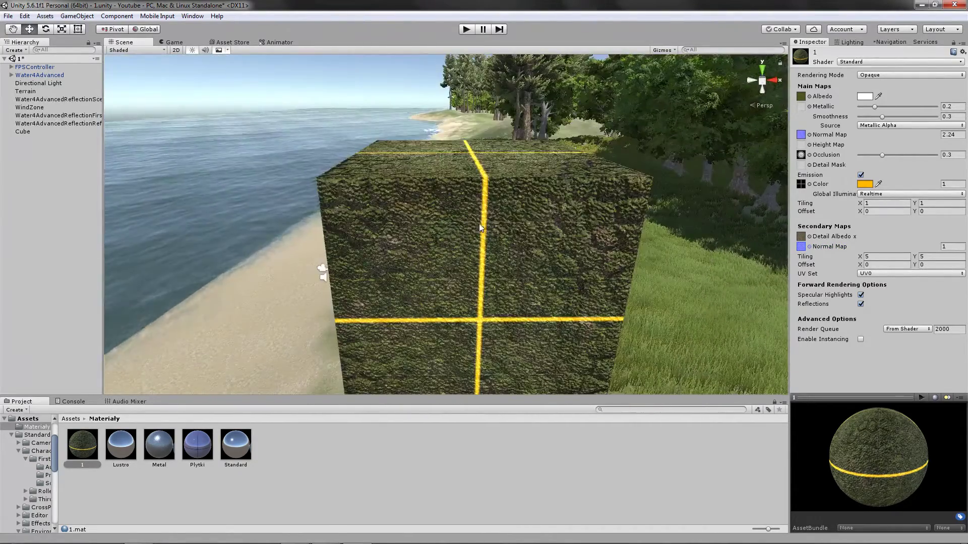
Set the secondary normal map strength to 0.3 and view the cube beside the water.
left_click(948, 246)
type("0.3")
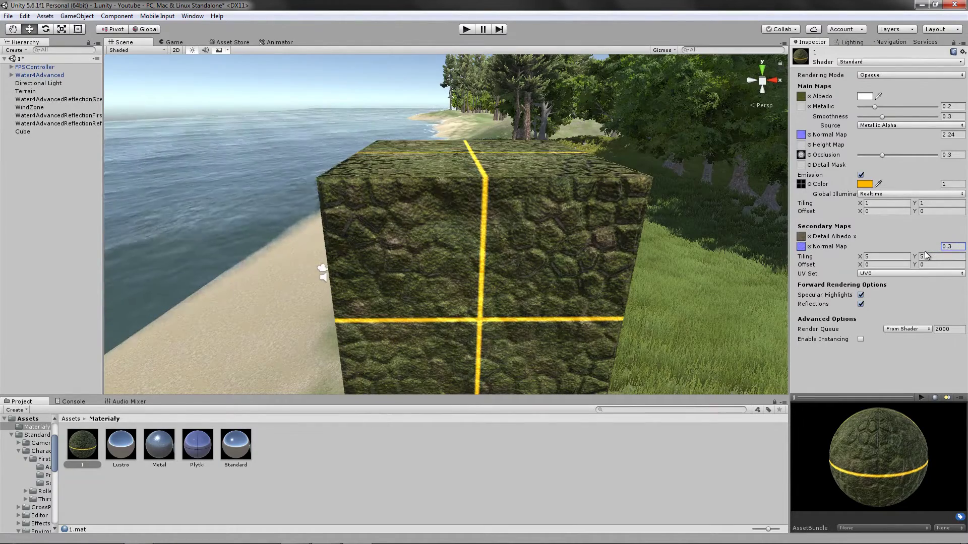
type("2")
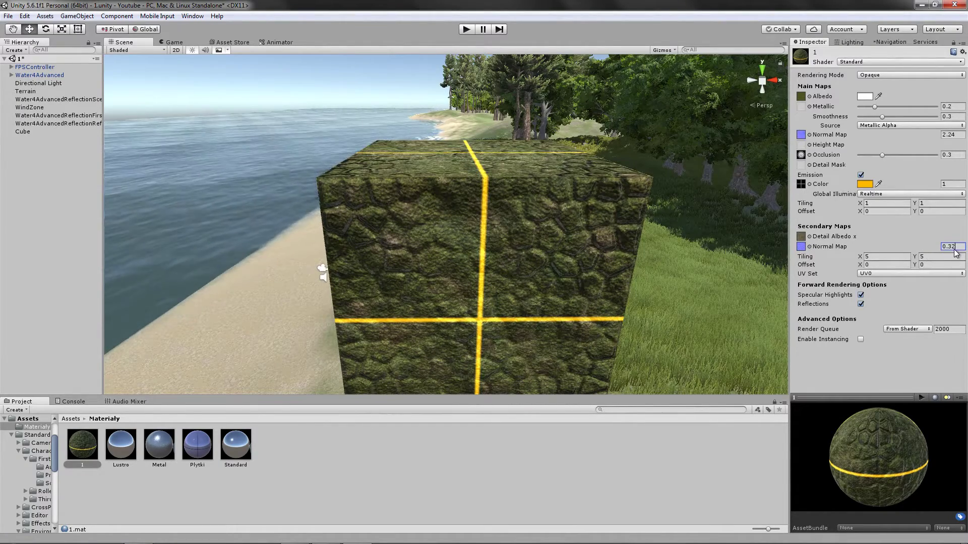
right_click_drag(563, 283, 503, 238)
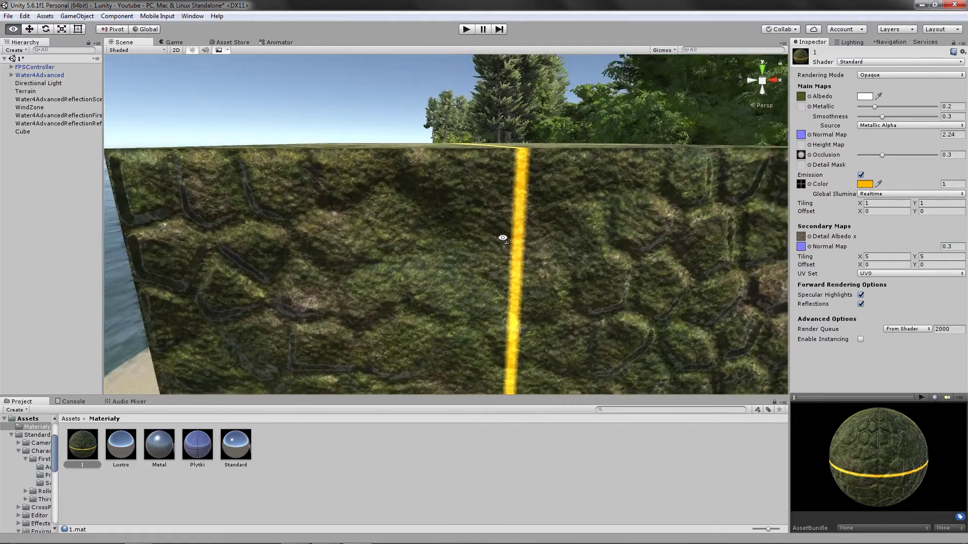
scroll(503, 238, "down", 5)
scroll(503, 238, "up", 2)
scroll(503, 238, "up", 3)
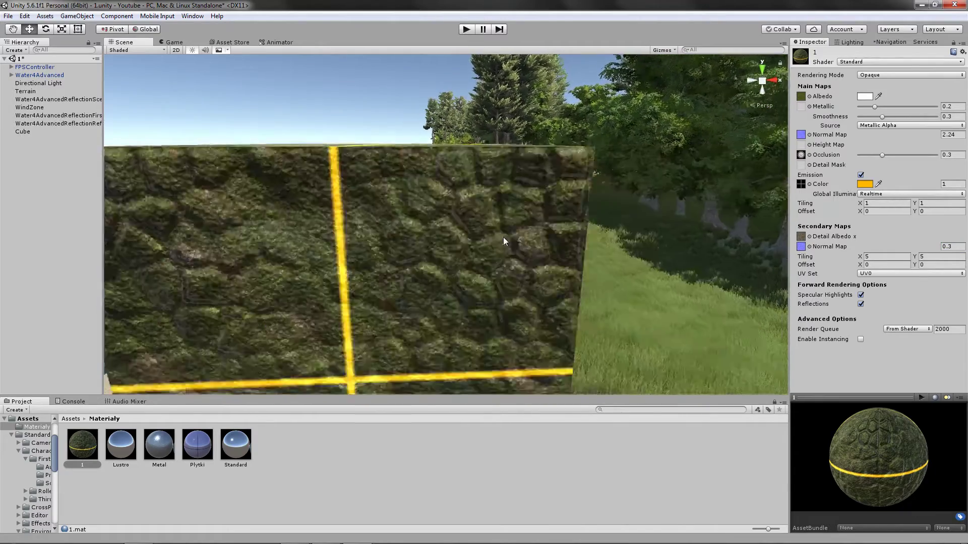
mouse_move(503, 241)
right_mouse_down()
mouse_move(320, 214)
mouse_move(345, 214)
mouse_move(373, 231)
mouse_move(582, 222)
mouse_move(611, 239)
mouse_move(620, 276)
right_mouse_up()
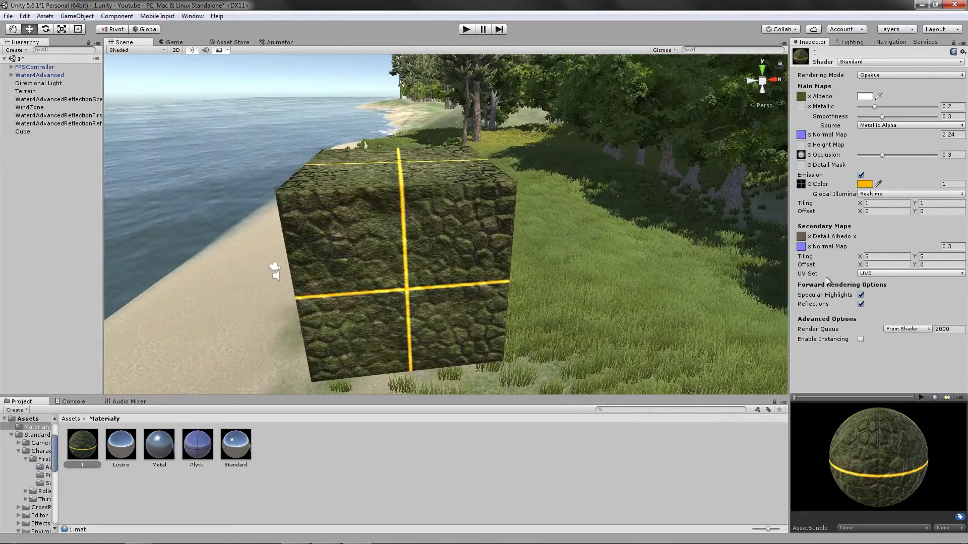
Compare Specular Highlights and Reflections off, re-enable both, and open the Render Queue list.
left_click(861, 295)
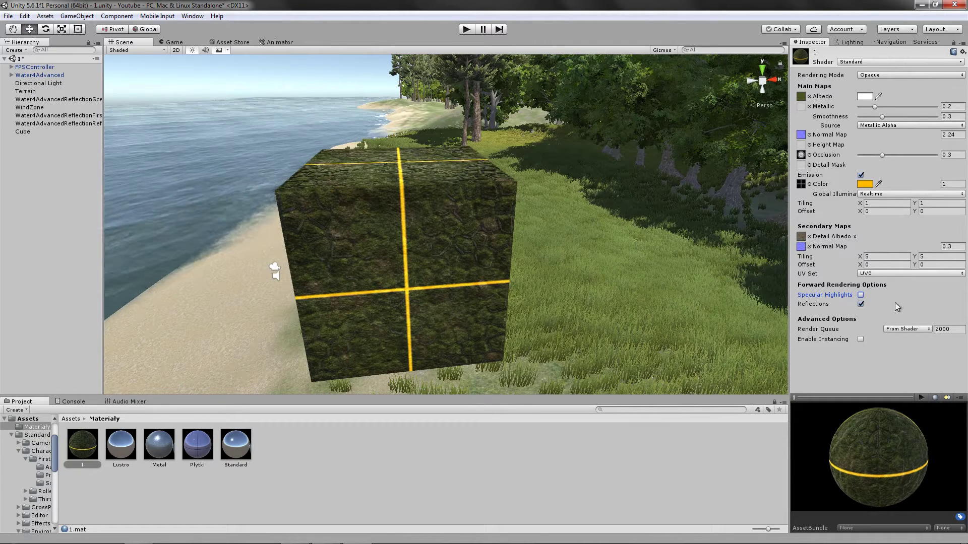
left_click(861, 295)
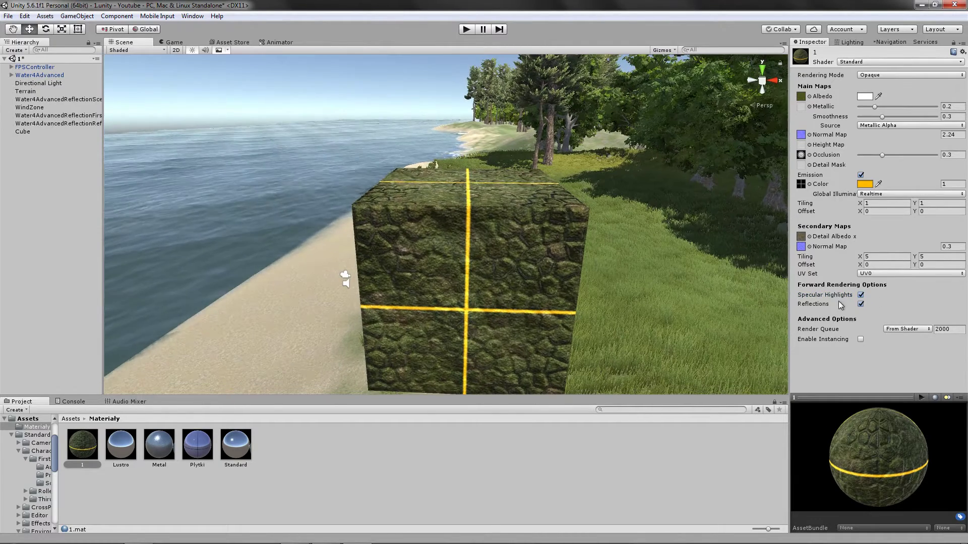
left_click(861, 304)
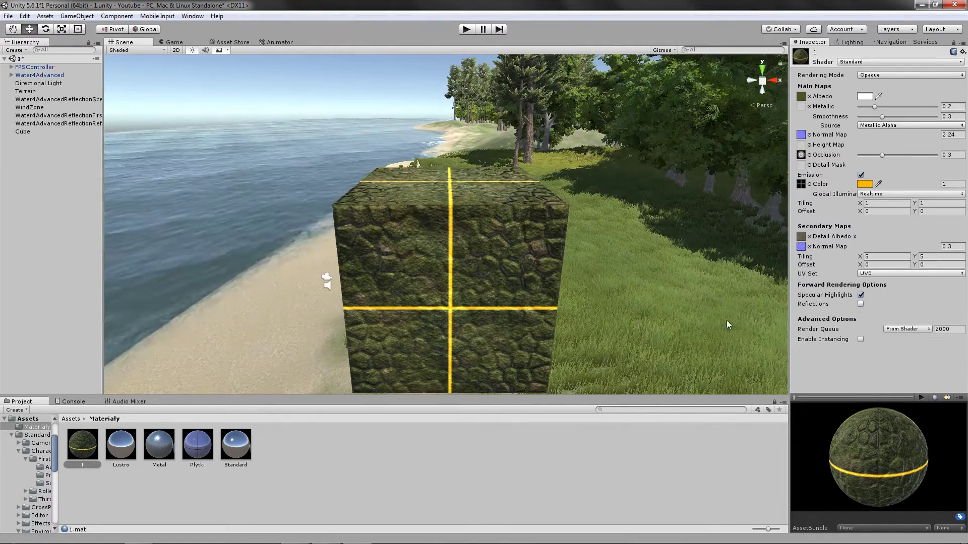
left_click(861, 304)
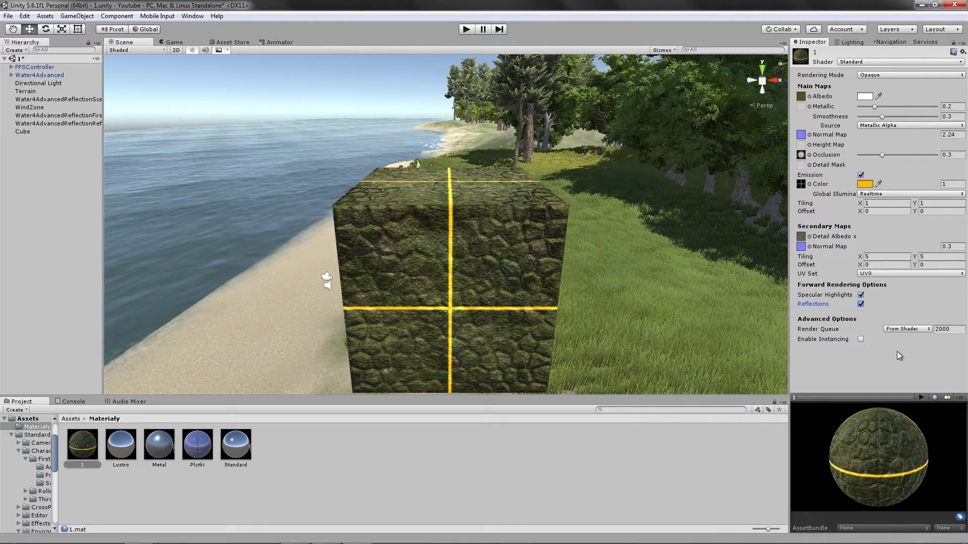
left_click(890, 330)
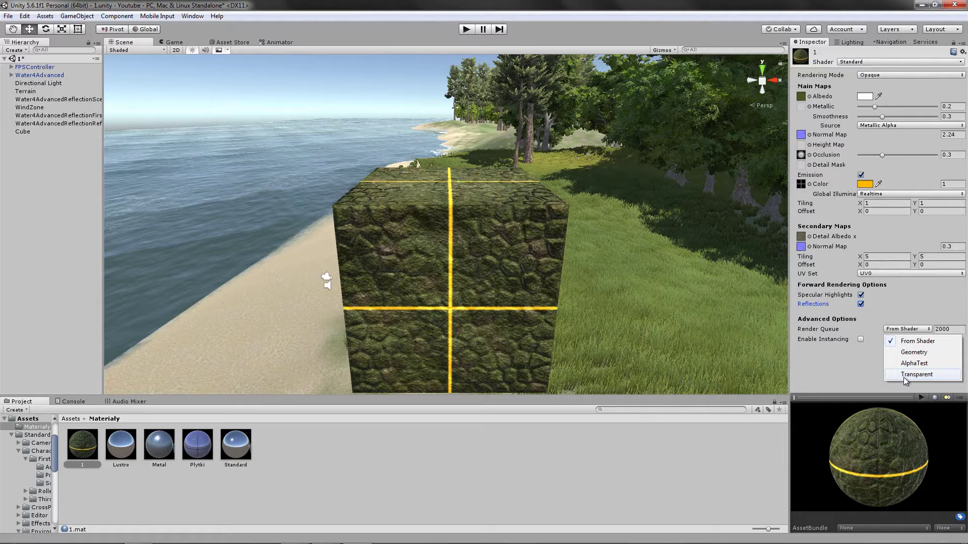
left_click(907, 329)
left_click(908, 329)
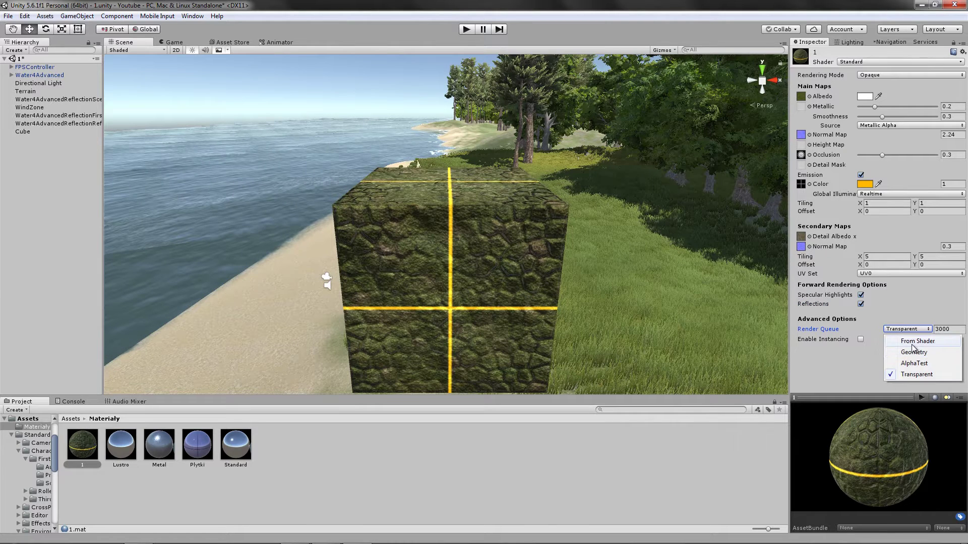
left_click(922, 325)
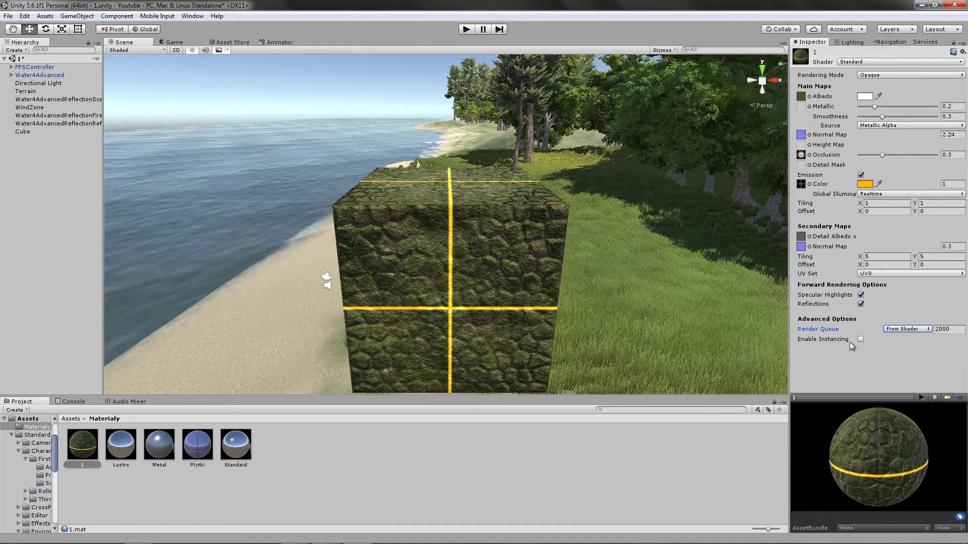
key("alt+F9")
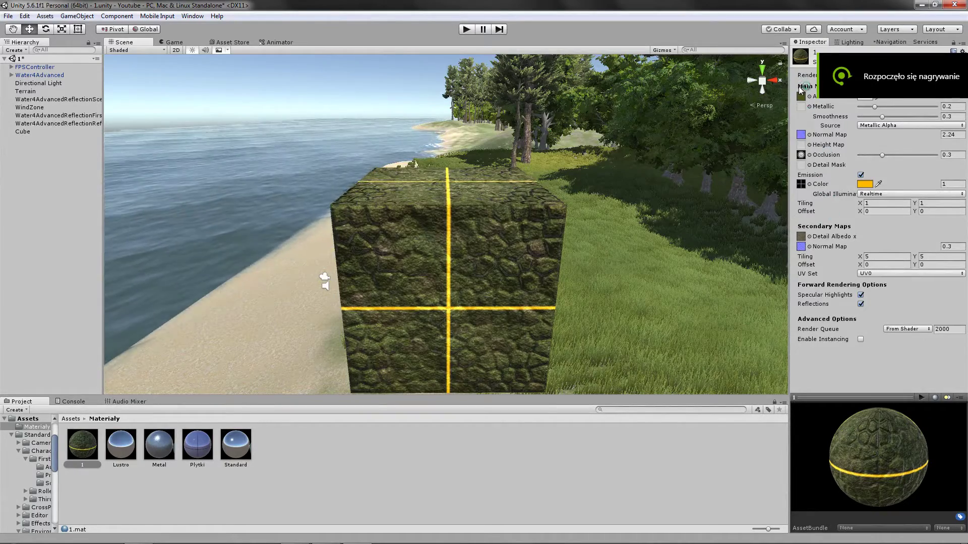
mouse_move(508, 202)
right_mouse_down()
mouse_move(551, 166)
mouse_move(575, 167)
right_mouse_up()
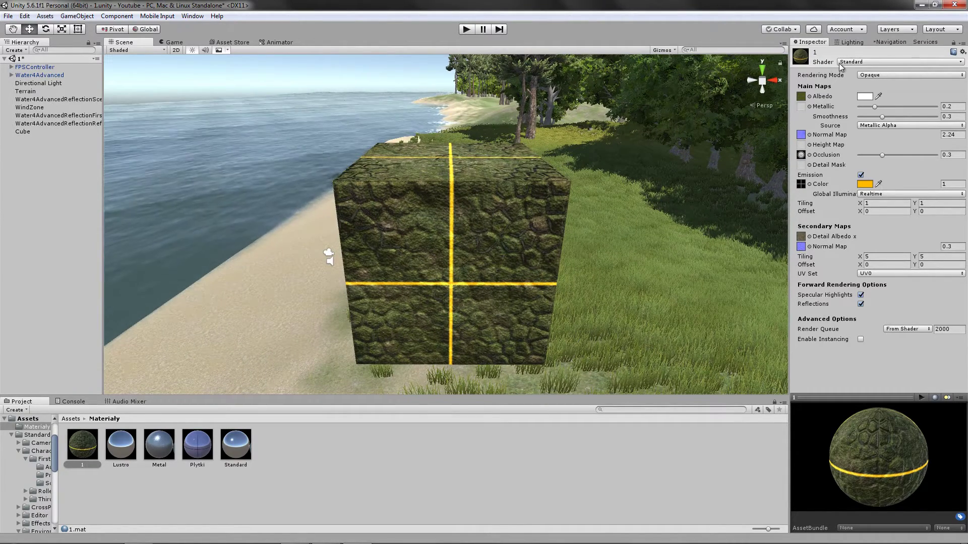
Switch Material 1 to Standard (Specular setup), then reopen the shader list at Nature.
left_click(886, 62)
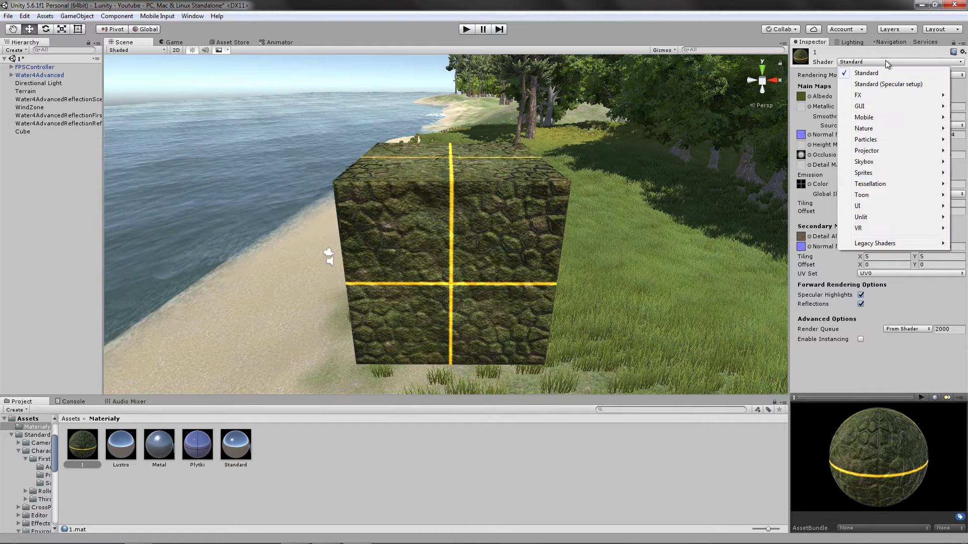
left_click(871, 85)
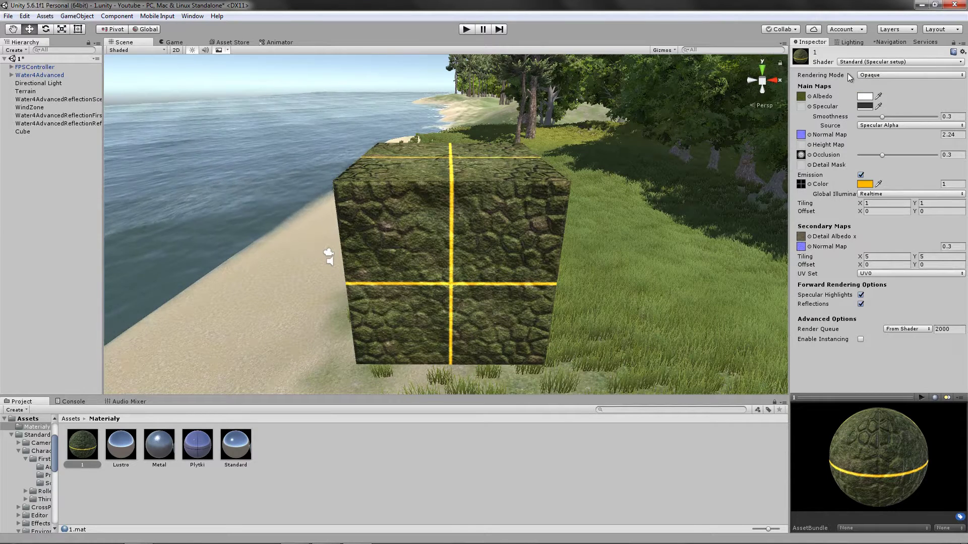
left_click(879, 62)
mouse_move(871, 93)
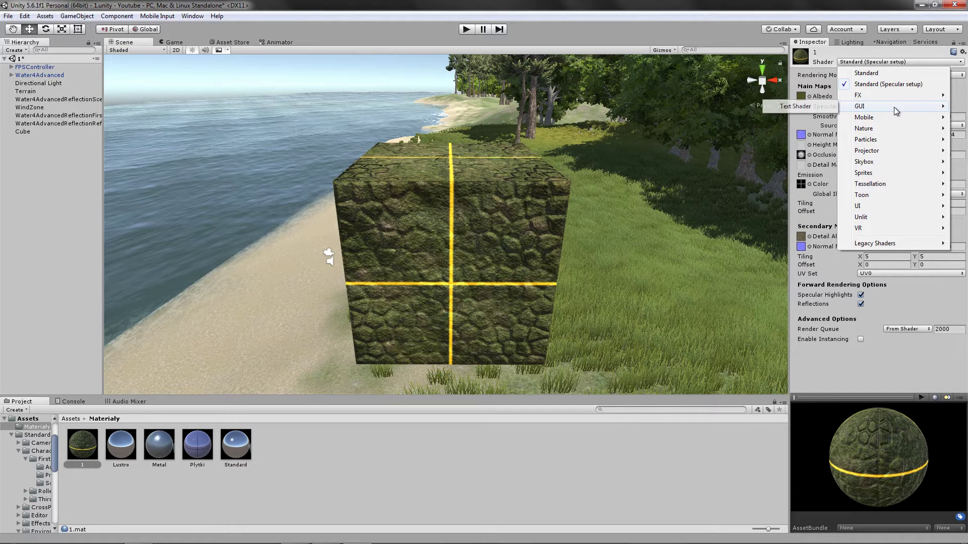
mouse_move(872, 132)
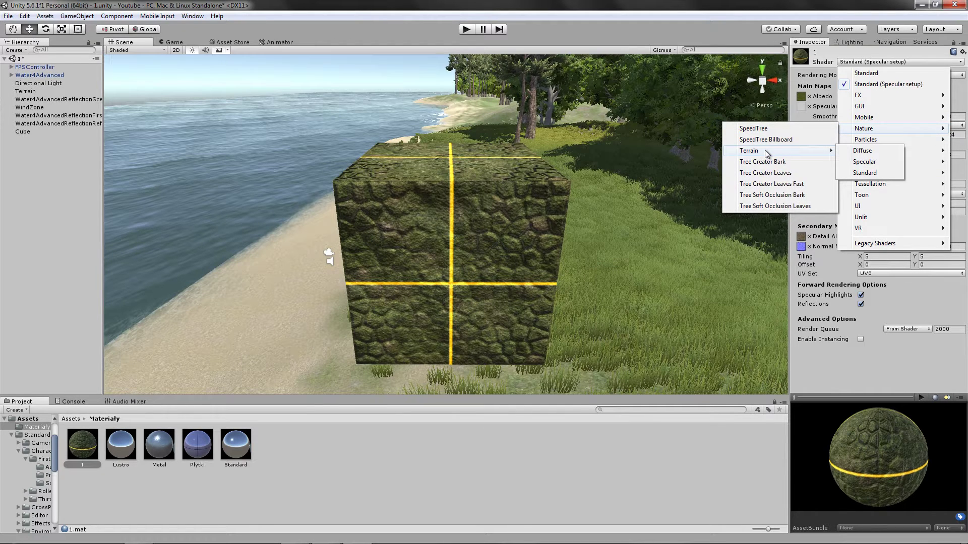
Apply the Nature/Tree Creator Leaves shader and set Shininess to 0.01.
left_click(781, 176)
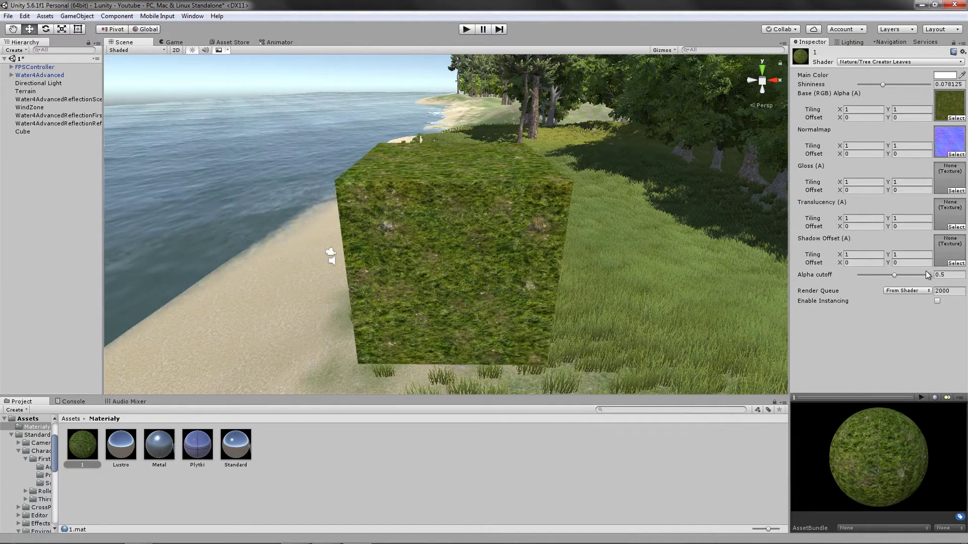
mouse_move(877, 84)
left_mouse_down()
mouse_move(931, 86)
mouse_move(818, 69)
left_mouse_up()
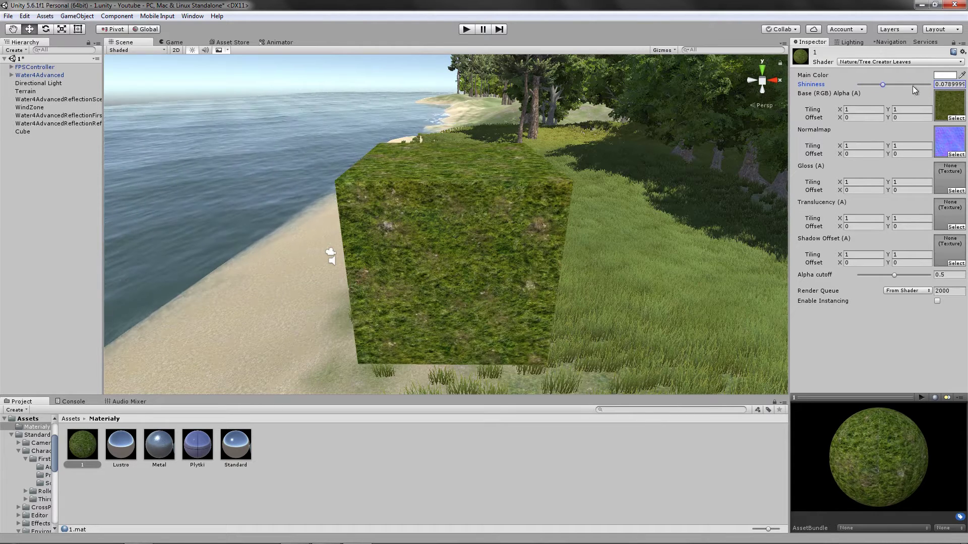
mouse_move(859, 84)
left_mouse_down()
mouse_move(944, 75)
mouse_move(888, 77)
mouse_move(905, 89)
mouse_move(858, 85)
left_mouse_up()
left_click(945, 74)
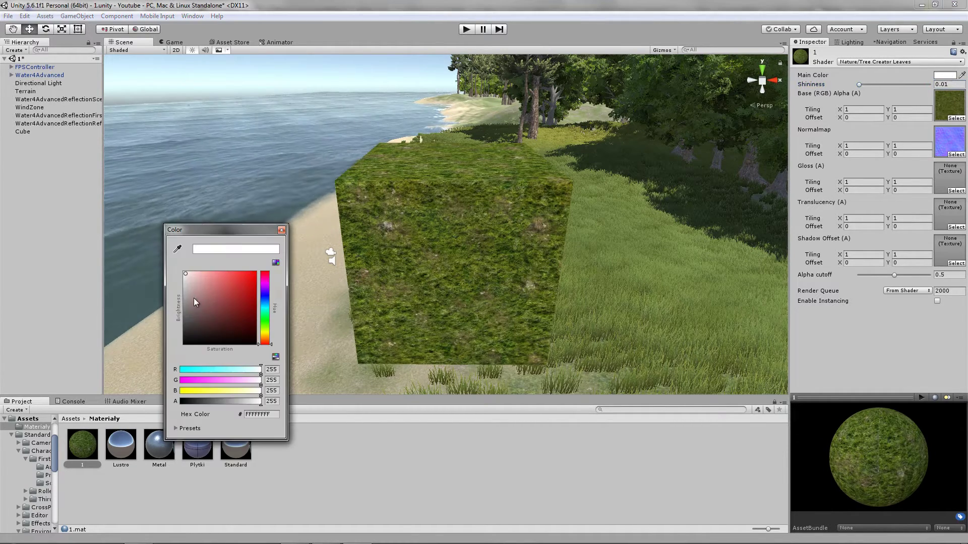
Set the Main Color to white.
left_click(207, 275)
left_click_drag(223, 272, 183, 271)
left_click(281, 230)
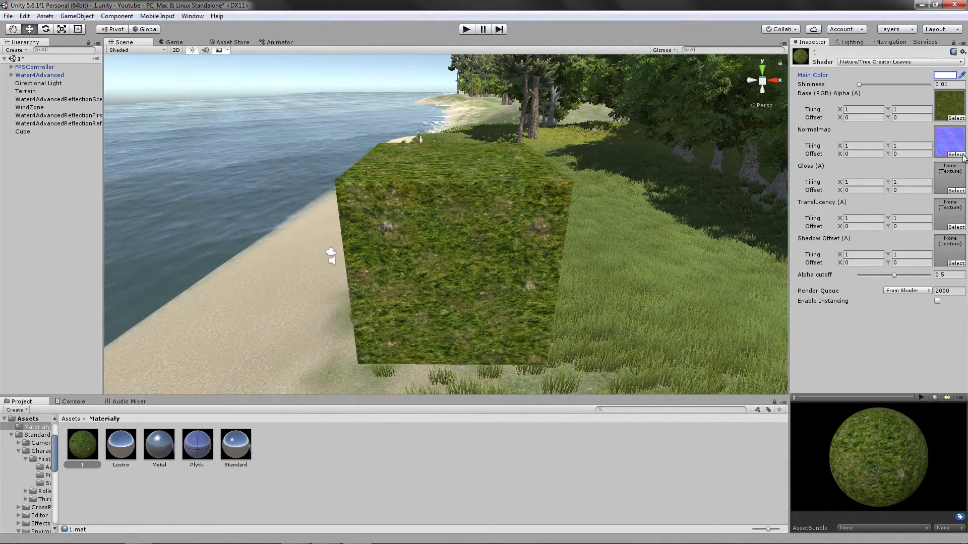
Use PalmFrond as the material's base texture and move in to view the leaves.
left_click(956, 118)
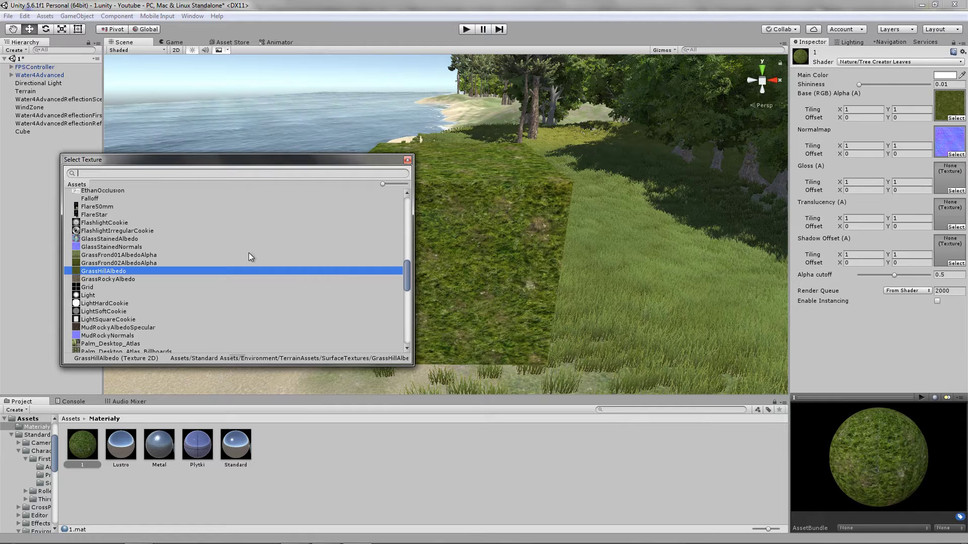
scroll(253, 253, "down", 5)
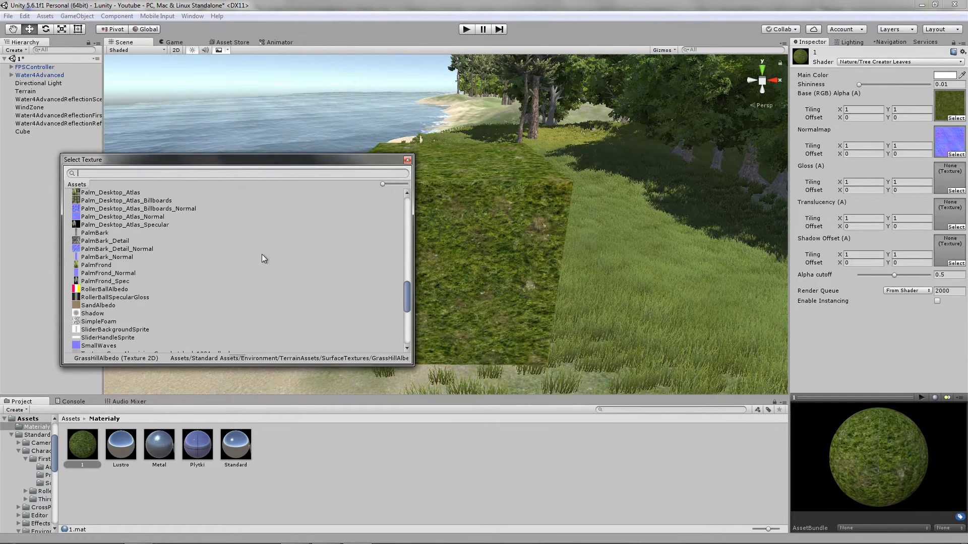
scroll(272, 257, "down", 5)
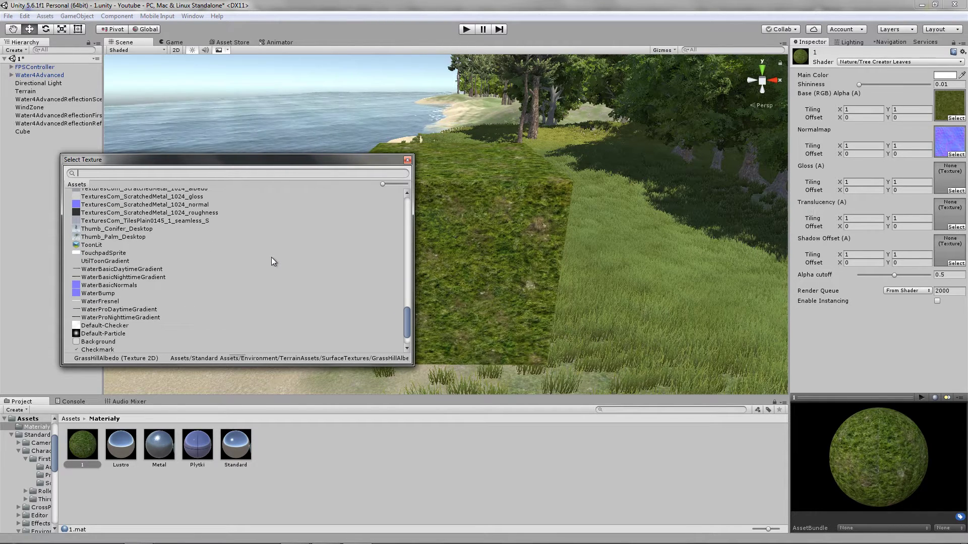
scroll(271, 261, "up", 2)
scroll(219, 265, "up", 2)
scroll(205, 268, "up", 2)
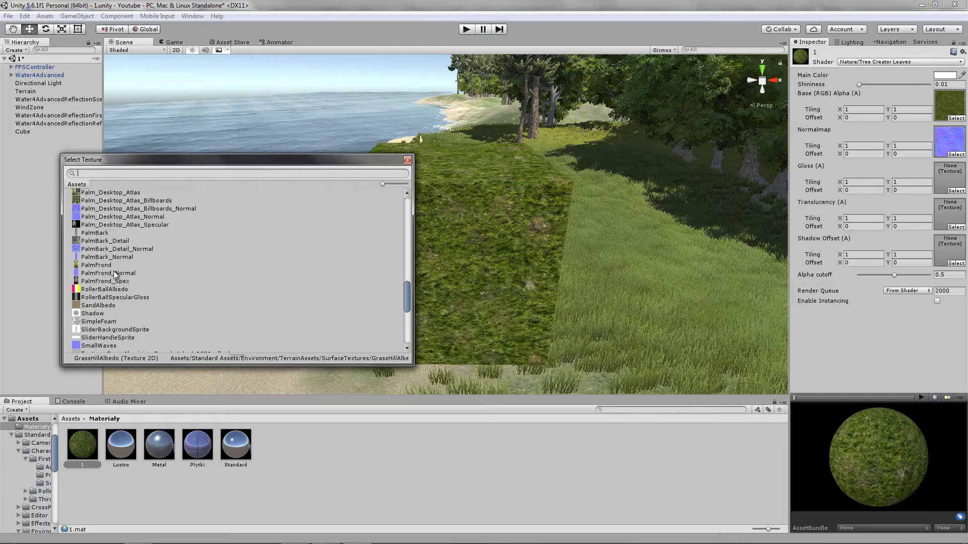
left_click(96, 265)
mouse_move(353, 253)
right_mouse_down()
mouse_move(497, 252)
mouse_move(453, 190)
mouse_move(509, 258)
mouse_move(686, 194)
mouse_move(419, 266)
right_mouse_up()
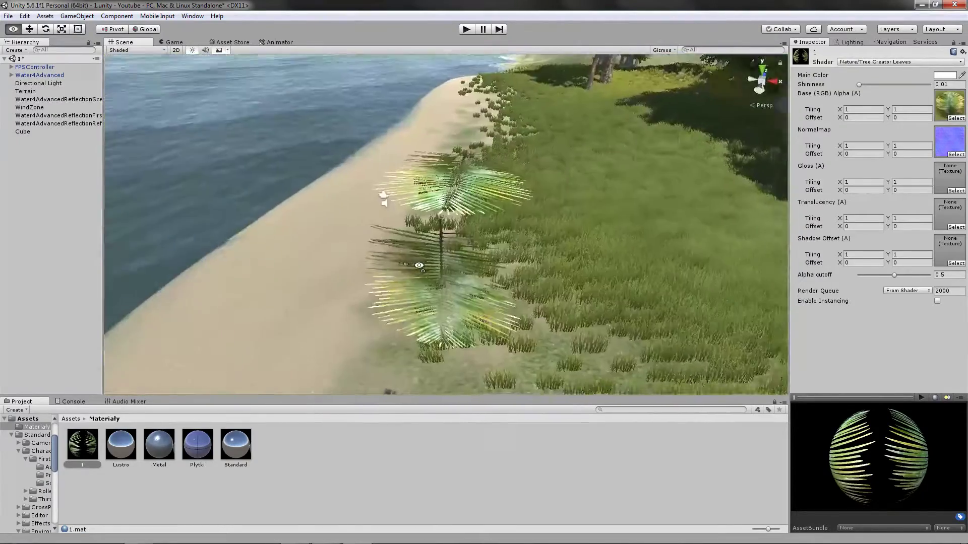
right_click_drag(419, 265, 424, 262)
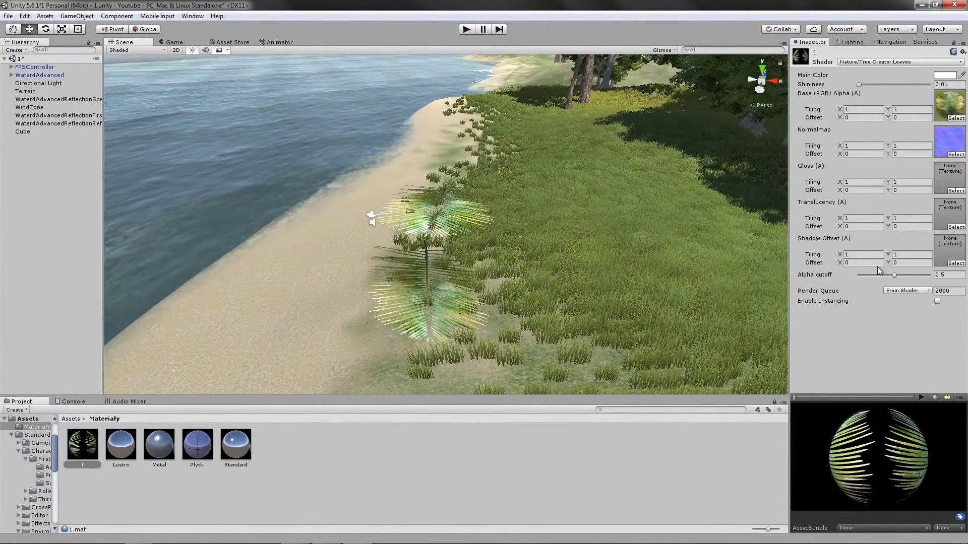
Lower the Alpha cutoff from 0.5 to 0.176.
left_click(895, 274)
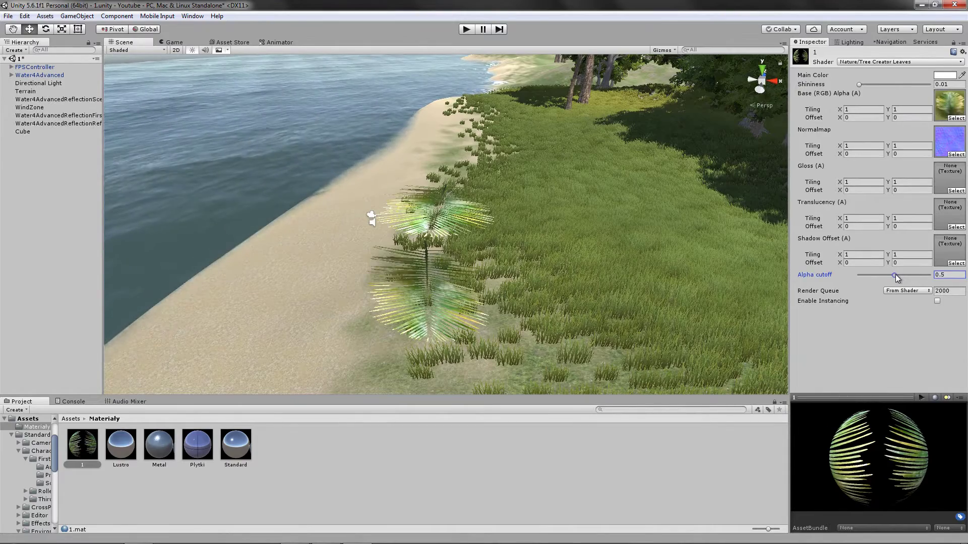
mouse_move(895, 274)
left_mouse_down()
mouse_move(843, 267)
mouse_move(921, 291)
mouse_move(868, 280)
left_mouse_up()
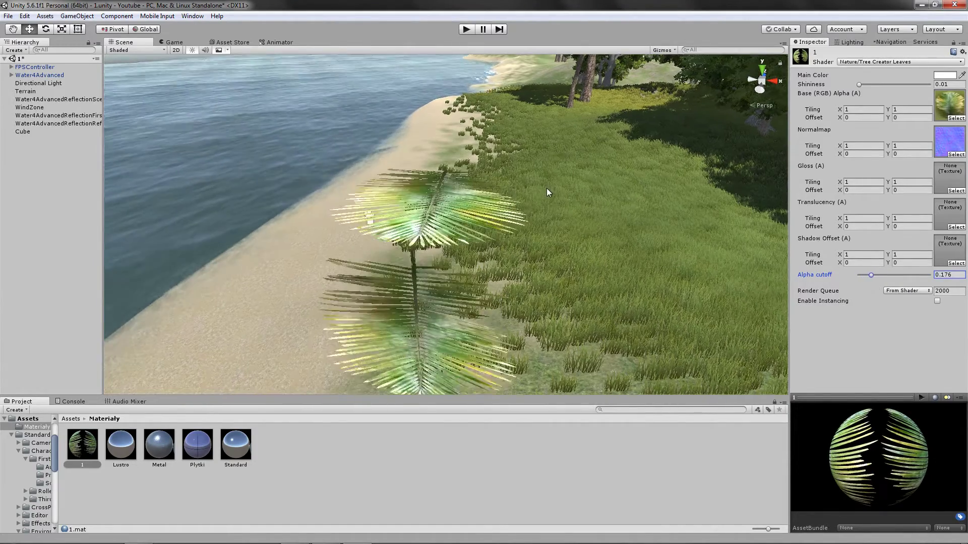
scroll(548, 191, "up", 2)
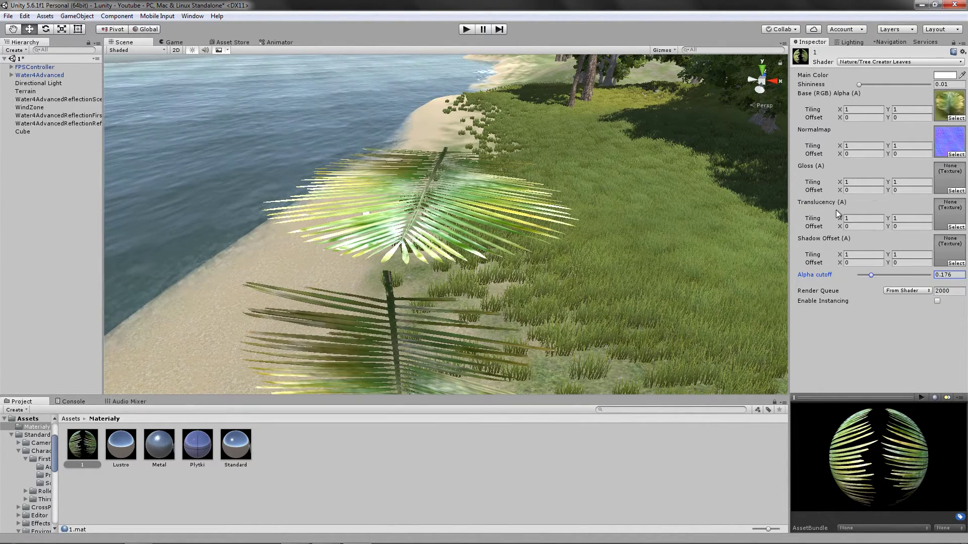
Assign a texture to the Gloss (A) map and inspect the palm leaf.
left_click(957, 190)
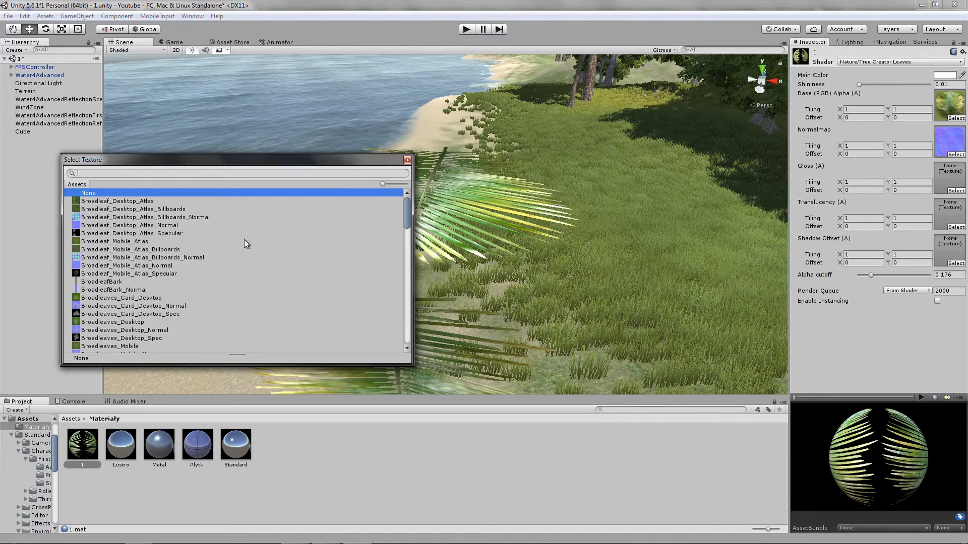
scroll(244, 241, "down", 5)
scroll(244, 241, "up", 3)
scroll(244, 241, "down", 2)
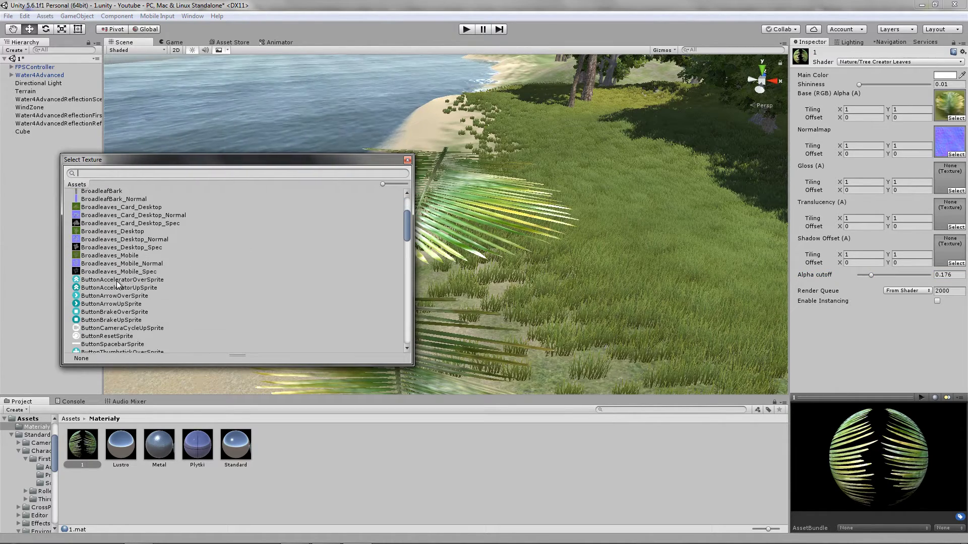
double_click(136, 223)
right_click_drag(318, 220, 359, 222)
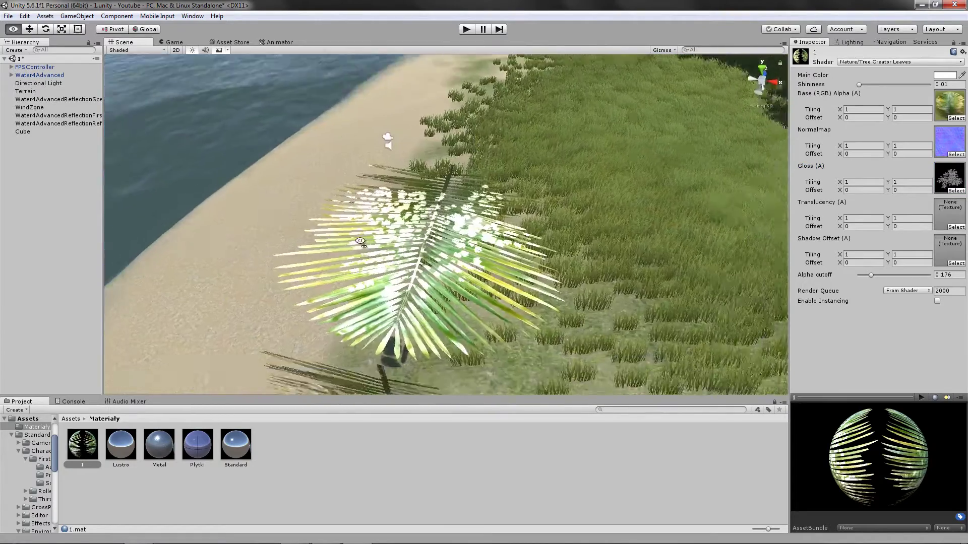
right_click_drag(359, 222, 383, 222)
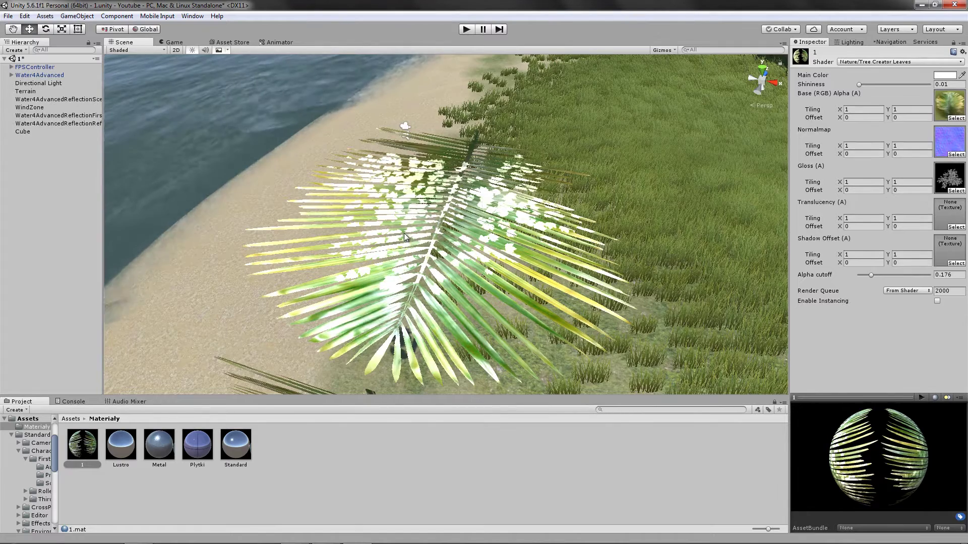
Reset Gloss (A) to None and bring up the Translucency (A) texture choices.
left_click(956, 191)
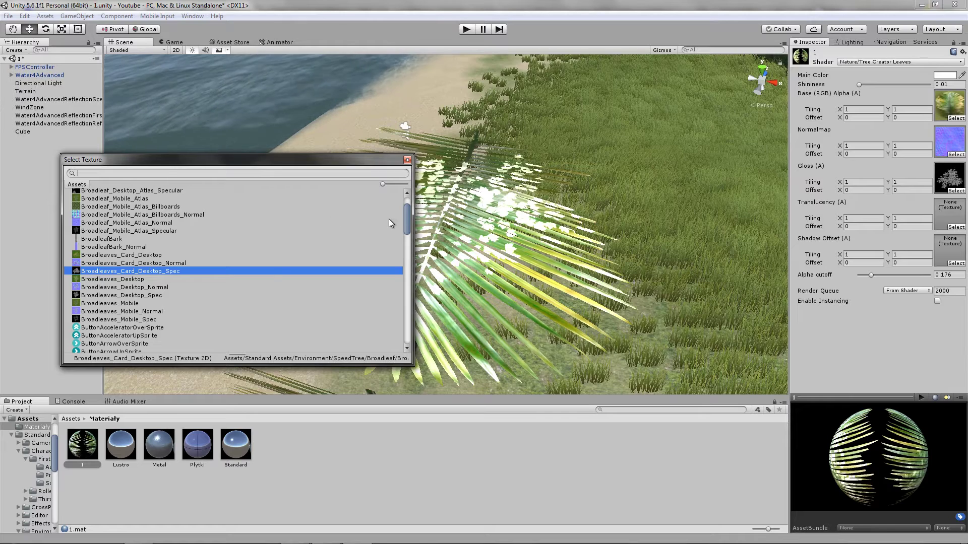
scroll(390, 220, "up", 3)
double_click(101, 193)
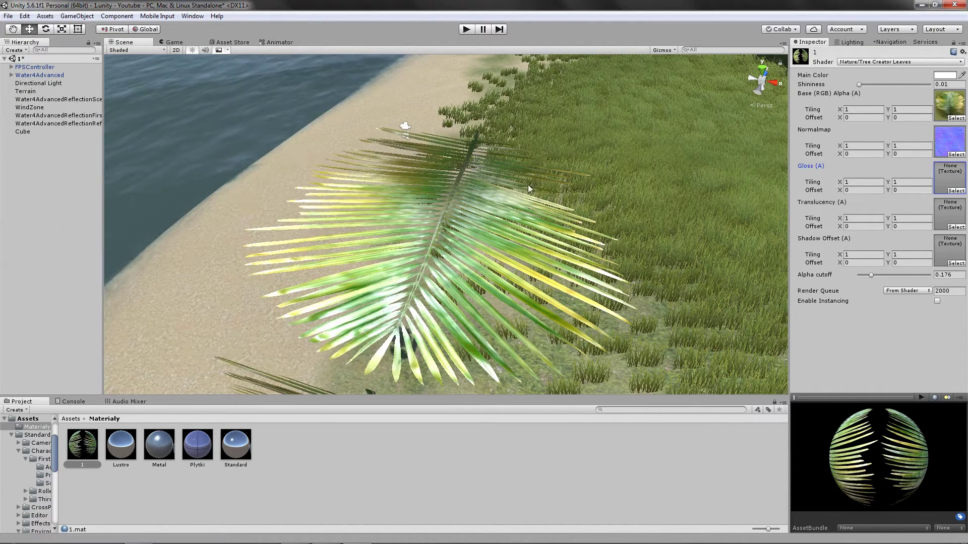
left_click(948, 227)
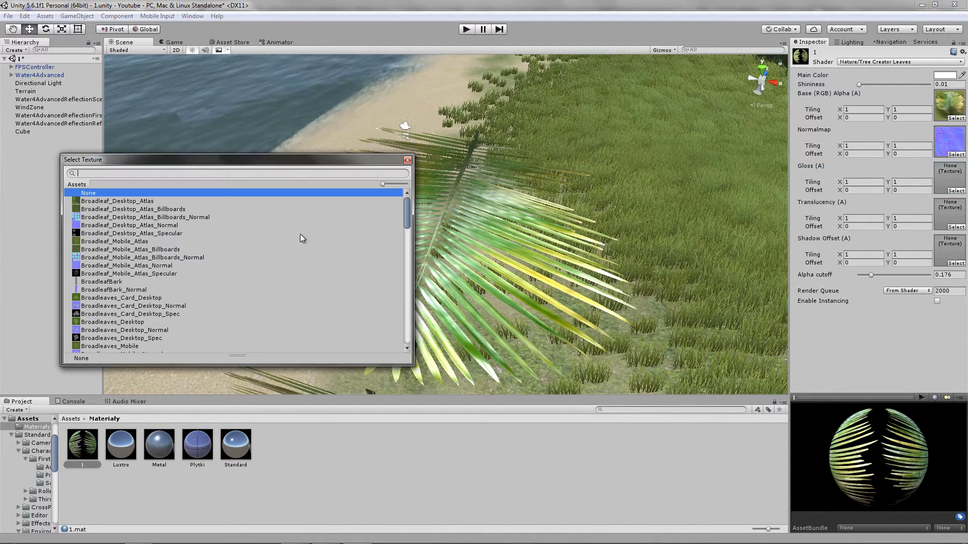
Try Broadleaves_Desktop, then Broadleaves_Card_Desktop as the Translucency (A) map.
double_click(112, 322)
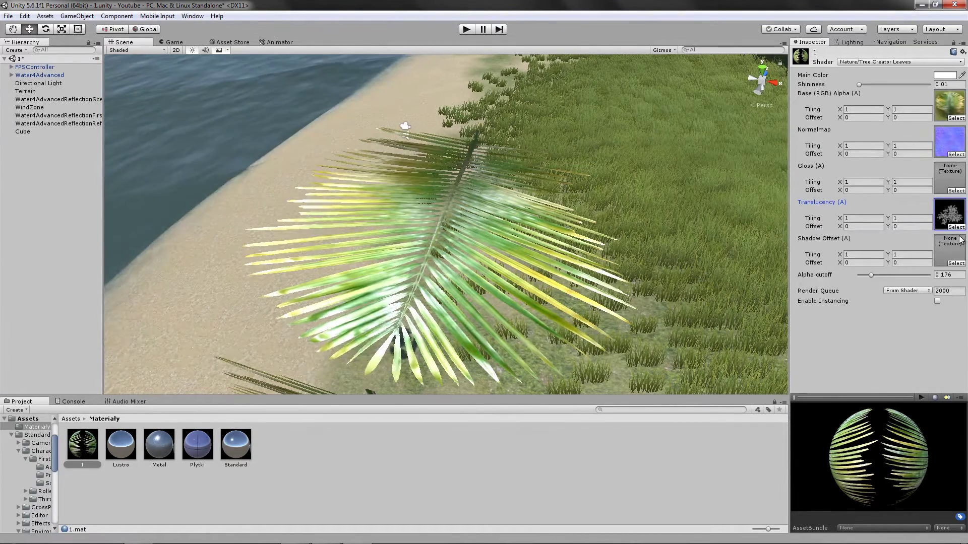
left_click(956, 263)
scroll(305, 255, "down", 3)
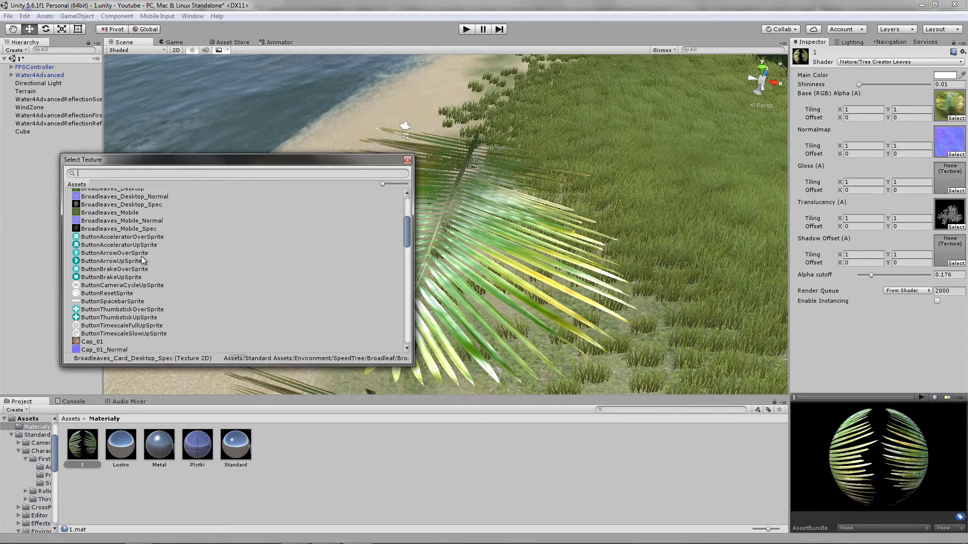
scroll(143, 260, "up", 3)
scroll(143, 260, "down", 5)
scroll(141, 256, "down", 5)
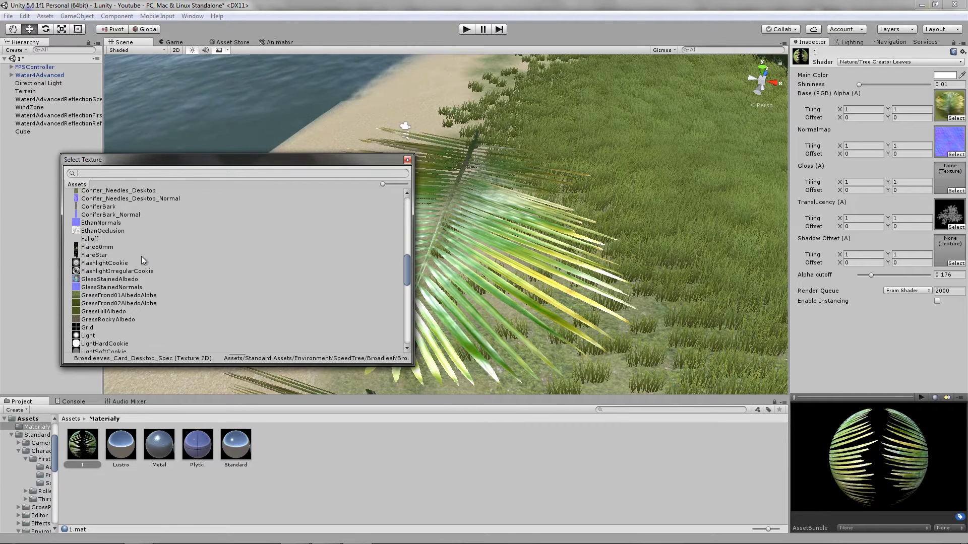
scroll(142, 257, "down", 5)
scroll(141, 257, "down", 5)
scroll(142, 257, "down", 3)
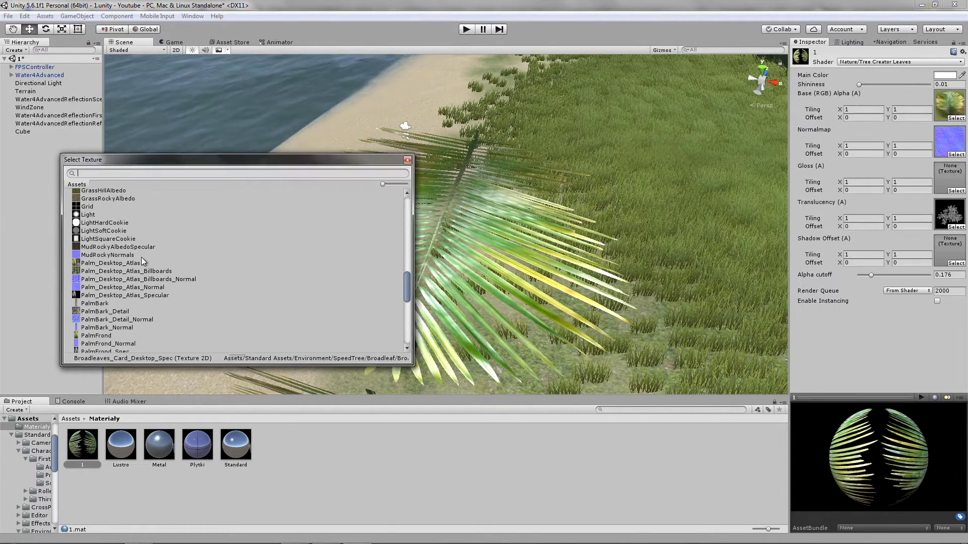
scroll(141, 257, "down", 3)
scroll(141, 257, "down", 3)
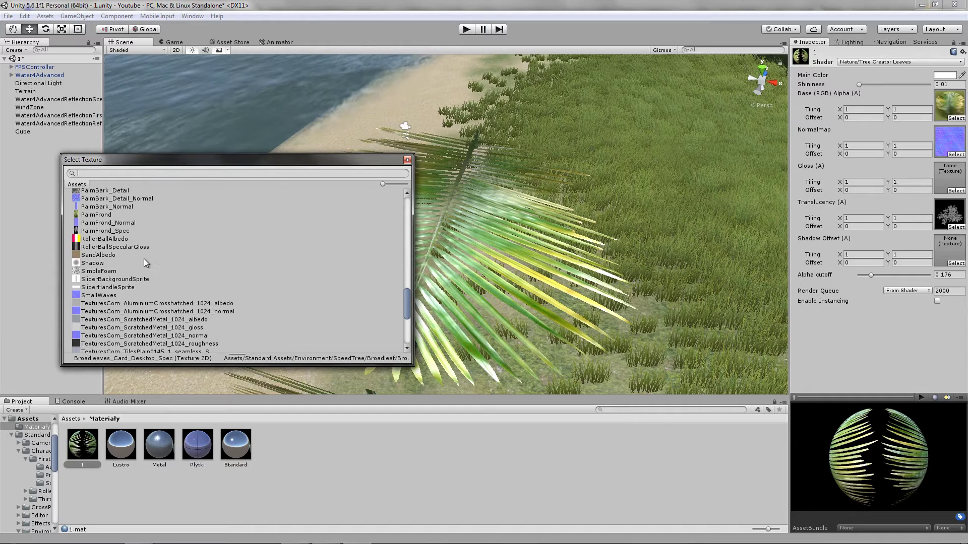
scroll(144, 259, "up", 10)
scroll(317, 276, "up", 5)
mouse_move(410, 255)
left_mouse_down()
mouse_move(421, 186)
mouse_move(415, 218)
left_mouse_up()
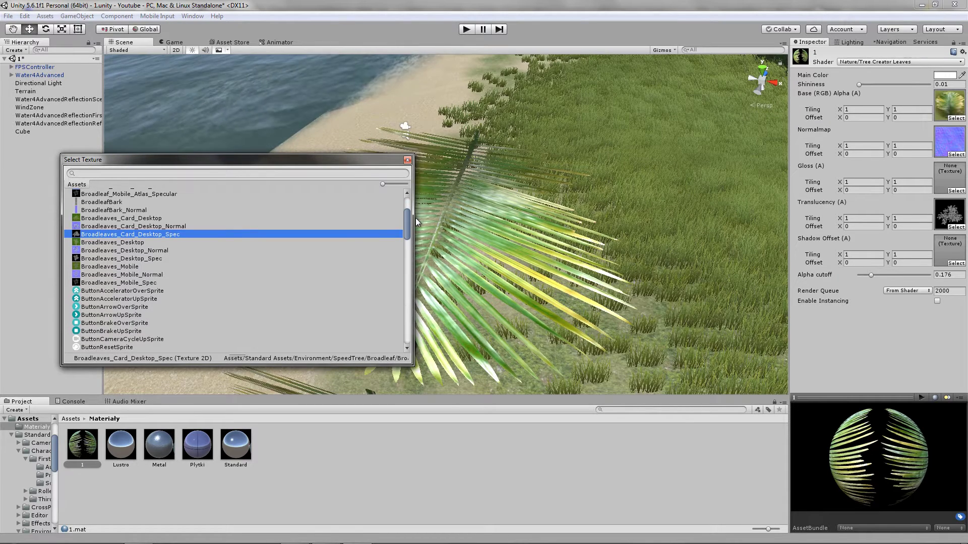
left_click(126, 219)
double_click(126, 220)
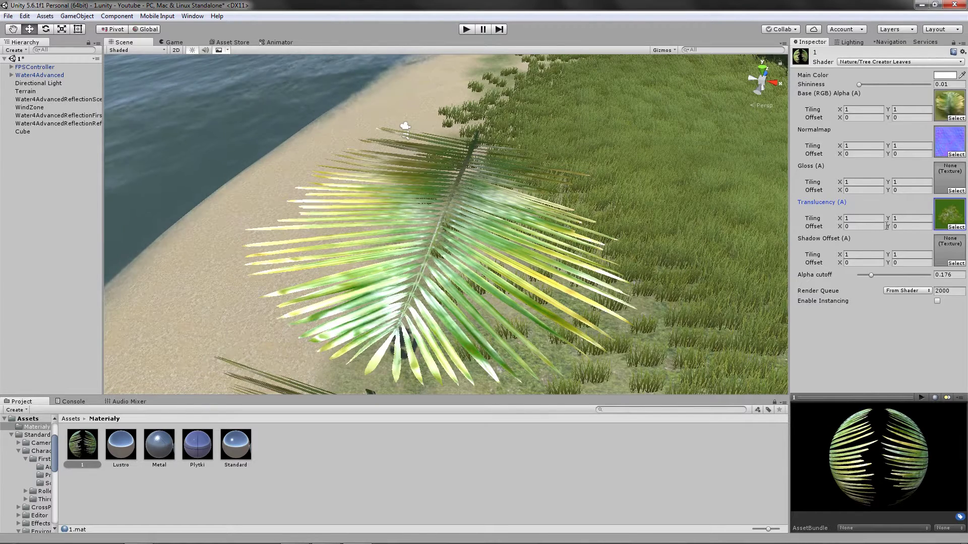
Set PalmFrond as the Translucency (A) map and bring up the Shadow Offset (A) choices.
left_click(956, 226)
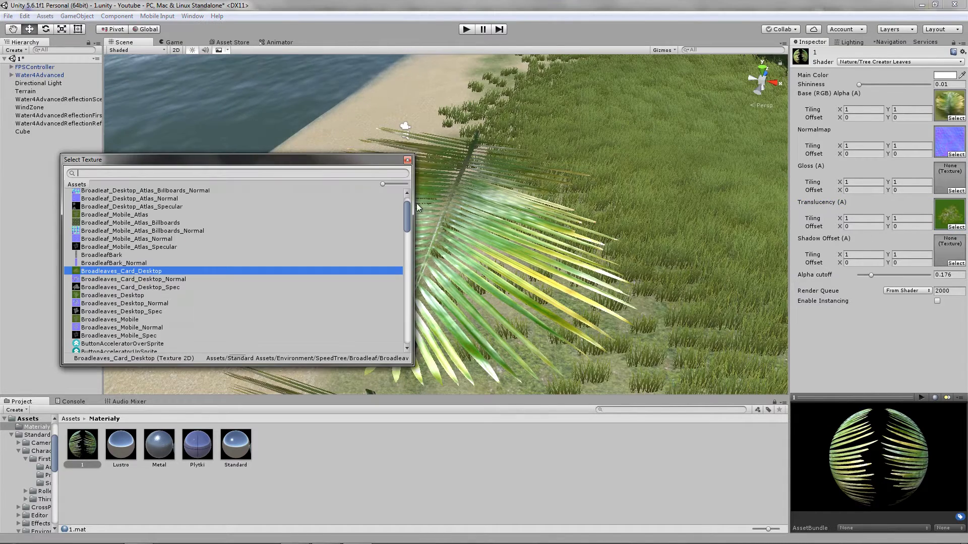
left_click_drag(406, 214, 387, 331)
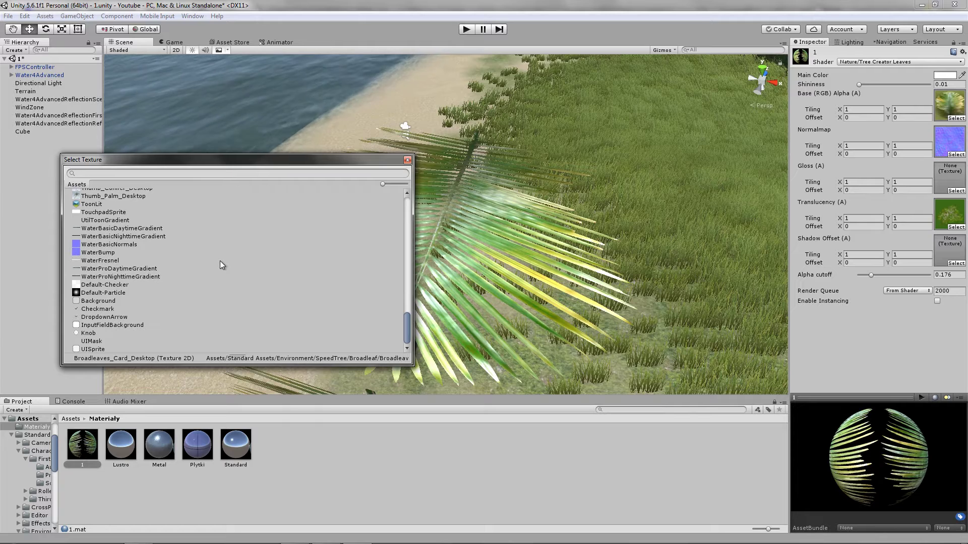
scroll(211, 272, "up", 3)
scroll(237, 296, "up", 3)
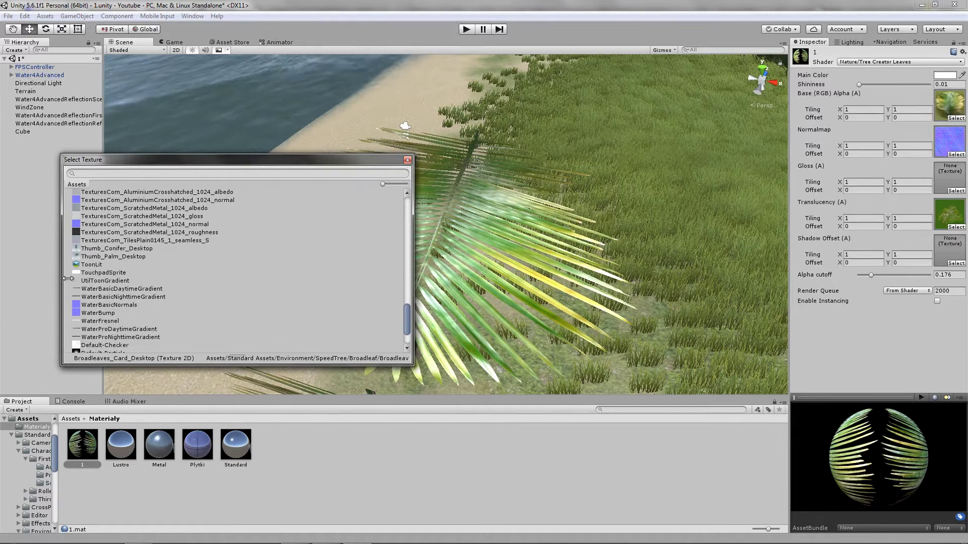
scroll(135, 300, "up", 3)
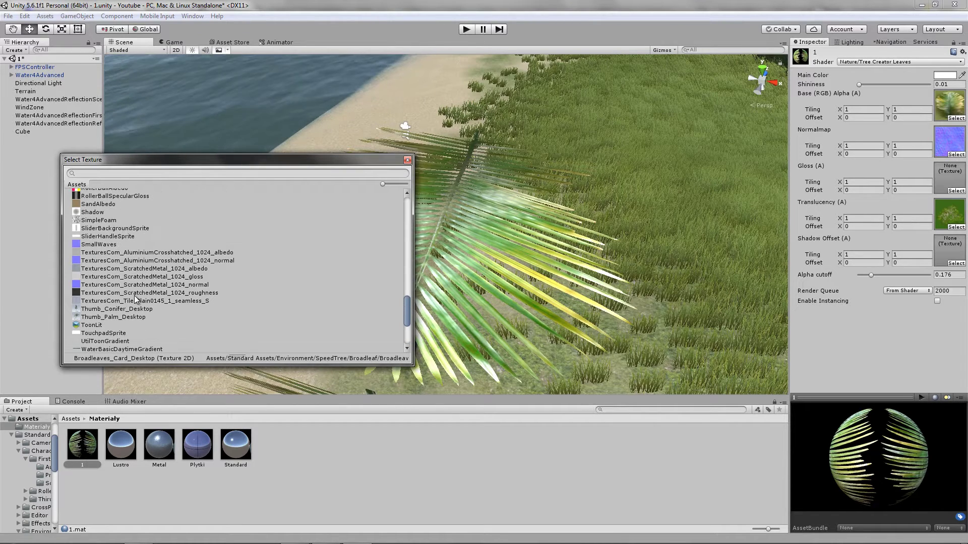
scroll(136, 297, "up", 3)
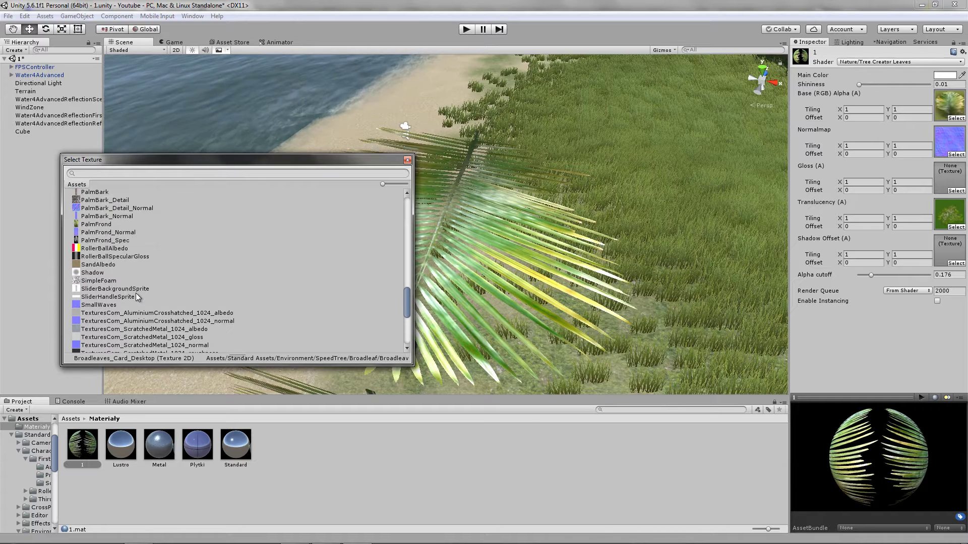
double_click(98, 225)
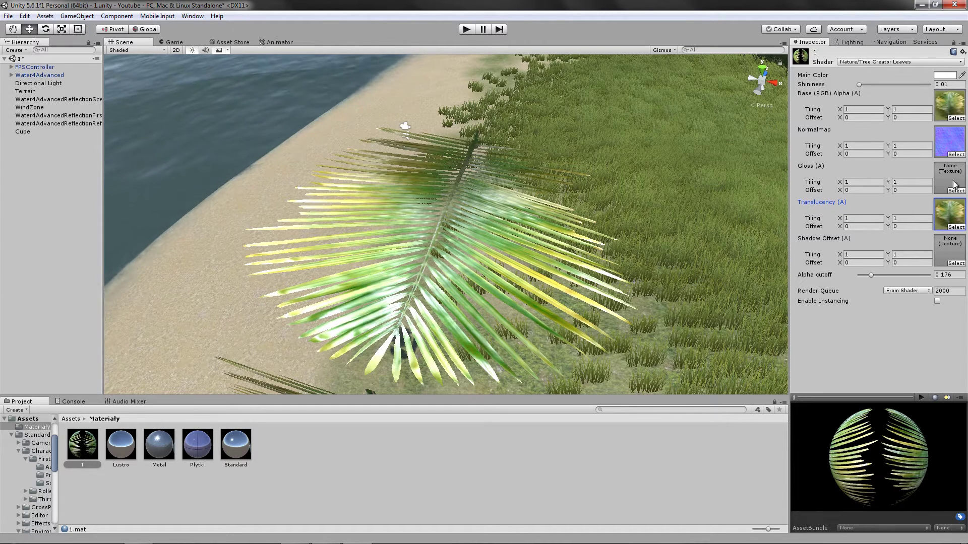
left_click(956, 264)
Assign a texture to Shadow Offset (A), then reset that slot to None.
scroll(102, 223, "down", 5)
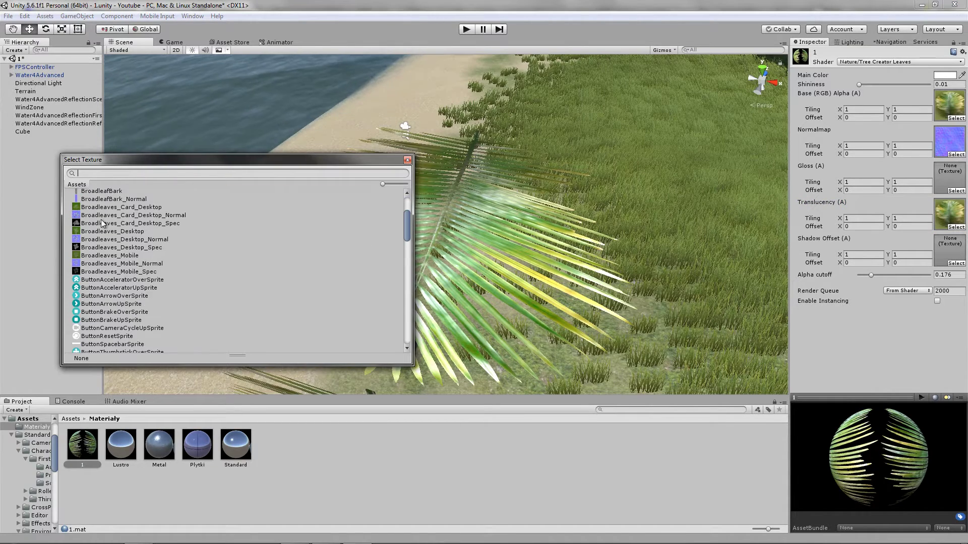
double_click(126, 285)
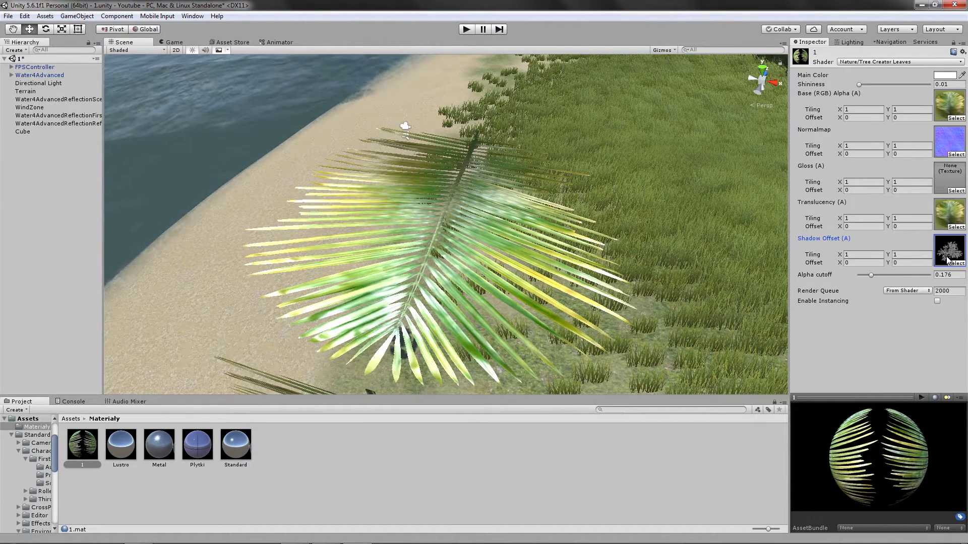
left_click(949, 260)
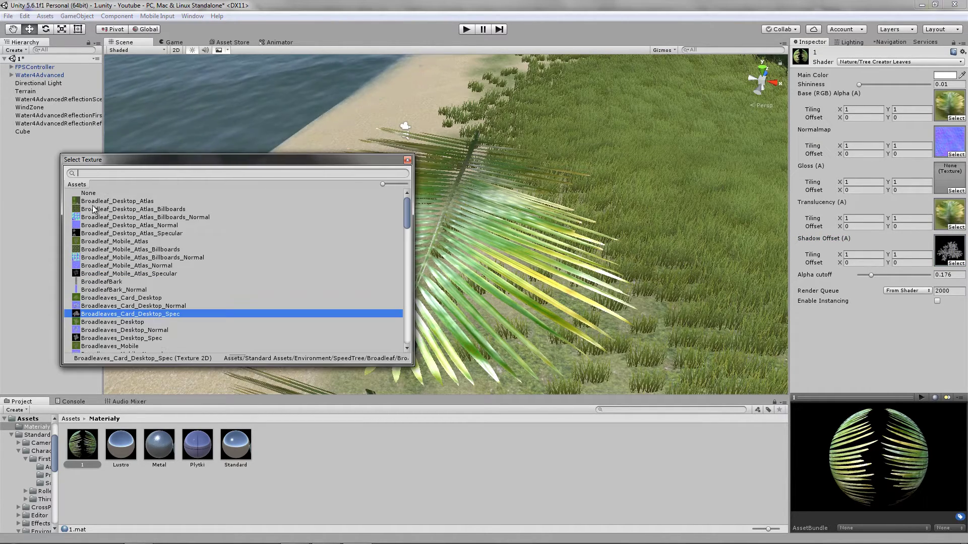
double_click(93, 194)
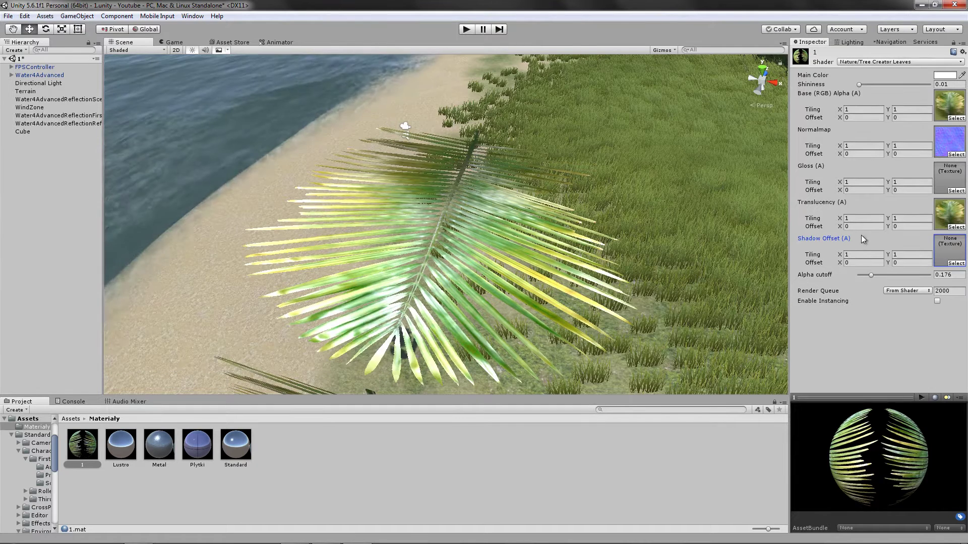
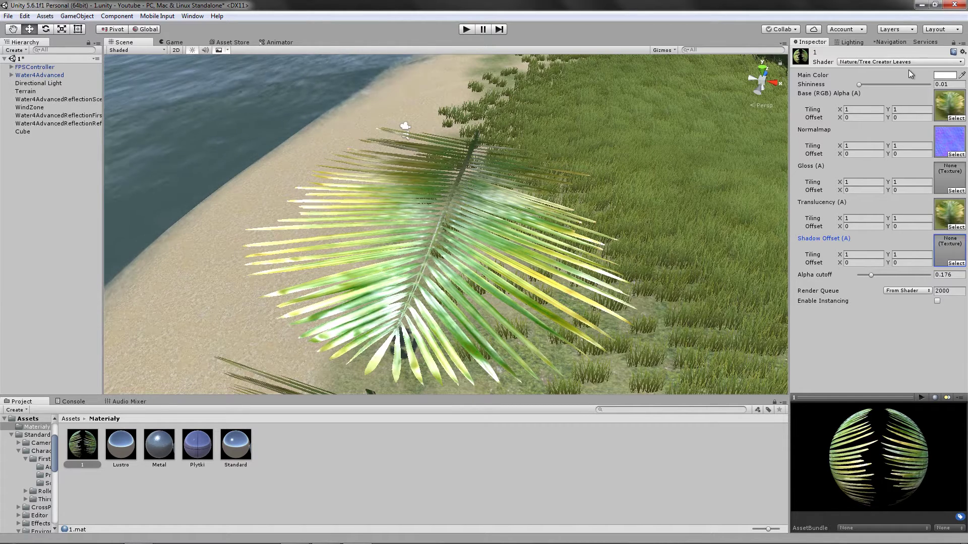
Nudge the palm-leaf material's shininess up to 0.012 and bring up the Nature shader submenu.
mouse_move(859, 85)
left_mouse_down()
mouse_move(925, 86)
mouse_move(863, 65)
left_mouse_up()
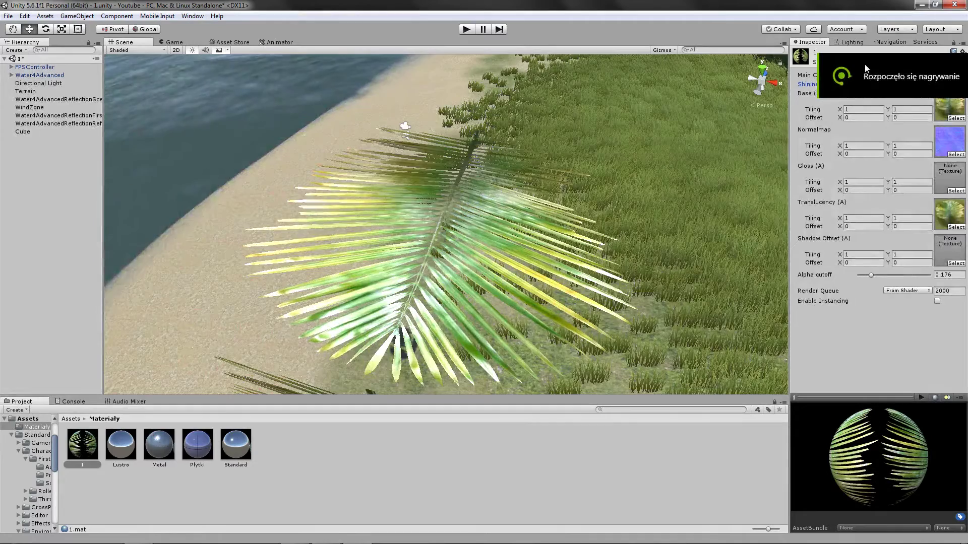
left_click(864, 62)
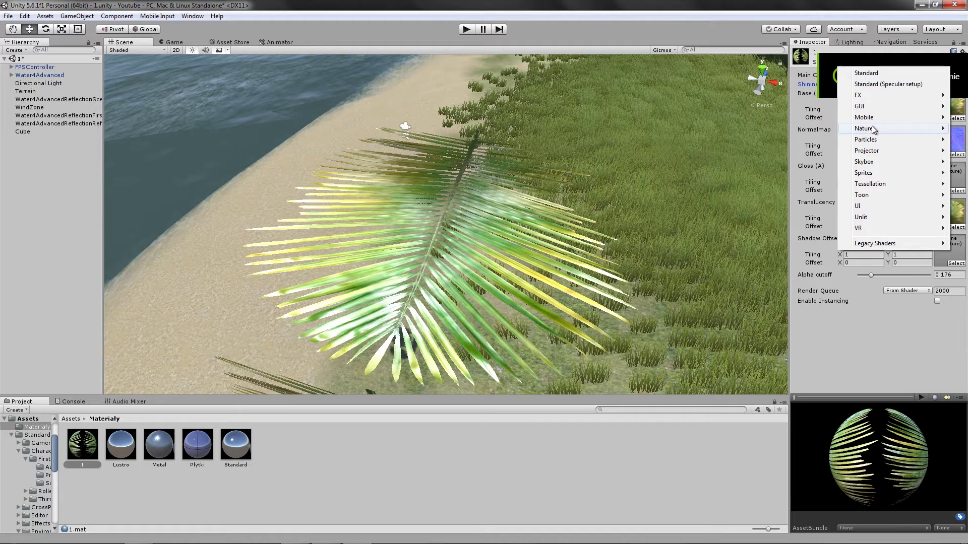
mouse_move(874, 131)
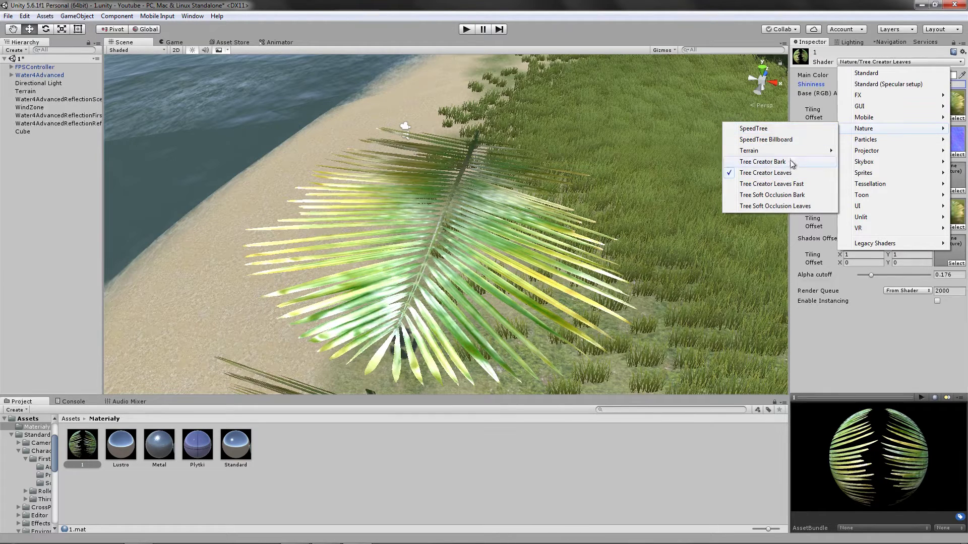
Switch material 1 to the Nature/SpeedTree shader and tilt the view down onto the cube.
left_click(782, 130)
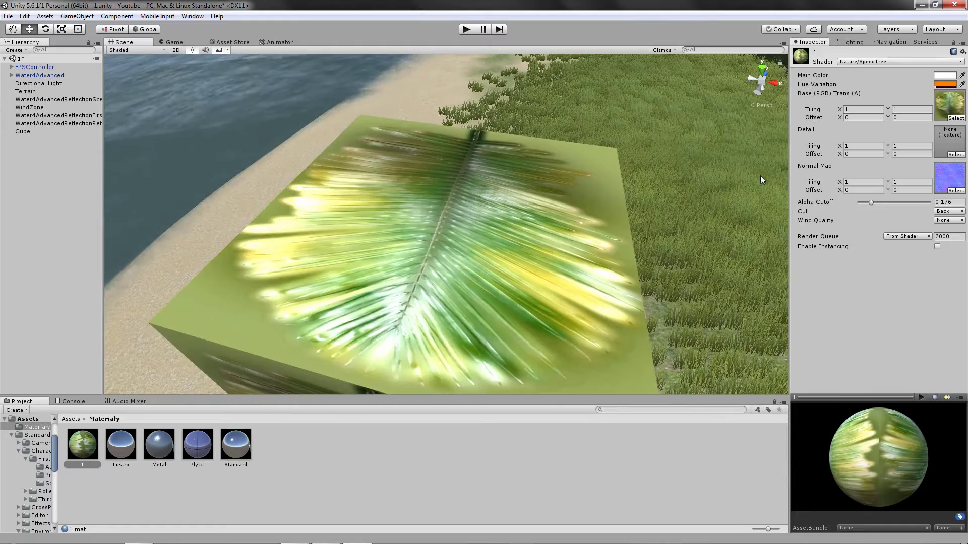
left_click(132, 471)
left_click(91, 460)
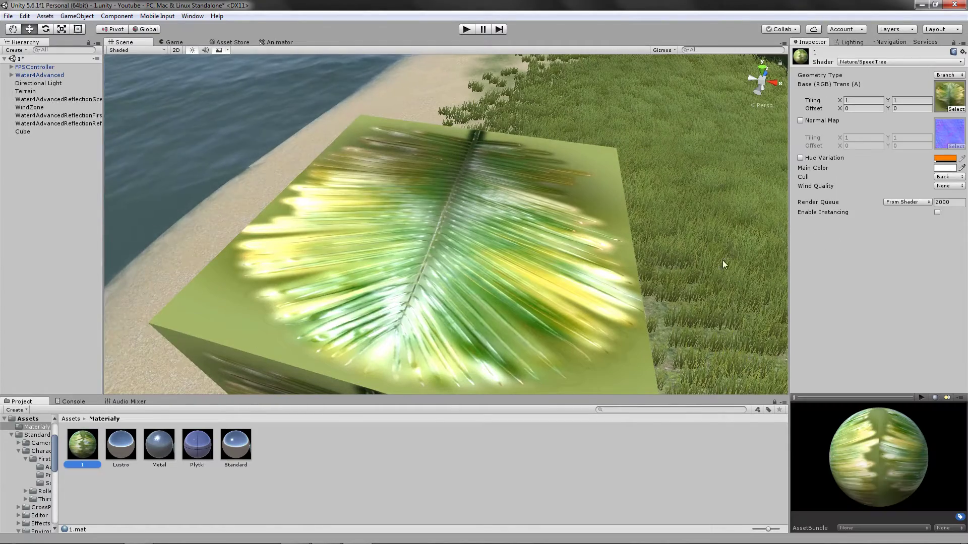
mouse_move(509, 267)
right_mouse_down()
mouse_move(491, 333)
mouse_move(552, 216)
mouse_move(558, 164)
mouse_move(384, 272)
right_mouse_up()
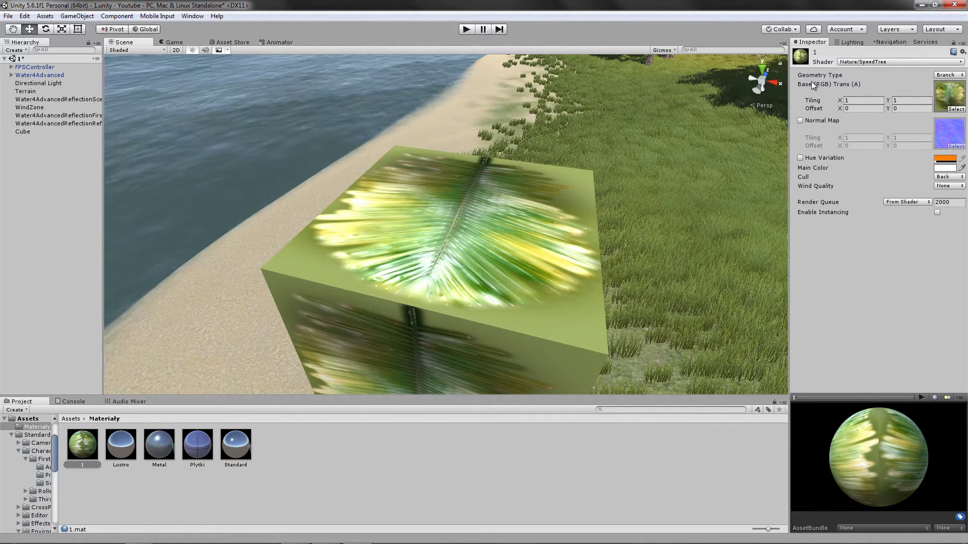
Try Frond, Leaf and Mesh geometry types, settle on Leaf, and enable Hue Variation.
left_click(942, 75)
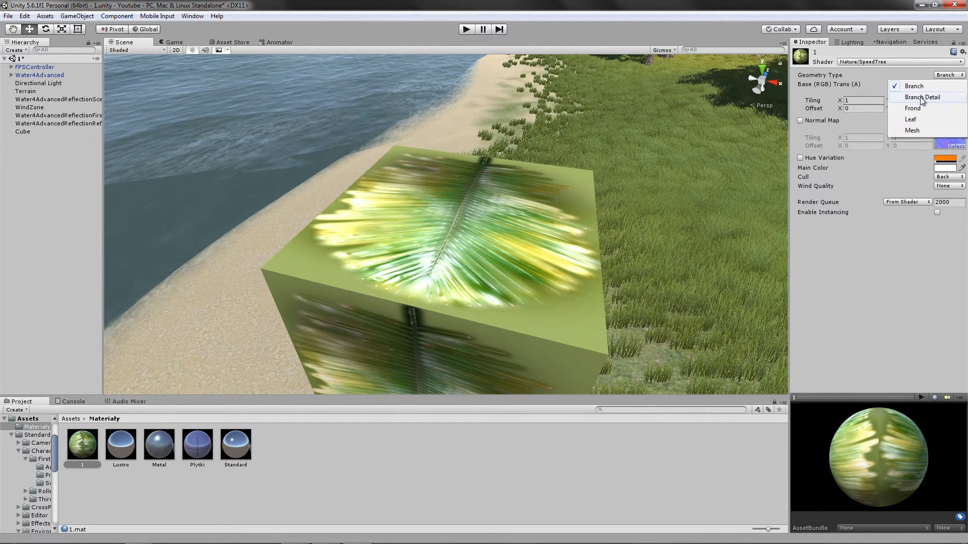
left_click(918, 111)
left_click(947, 75)
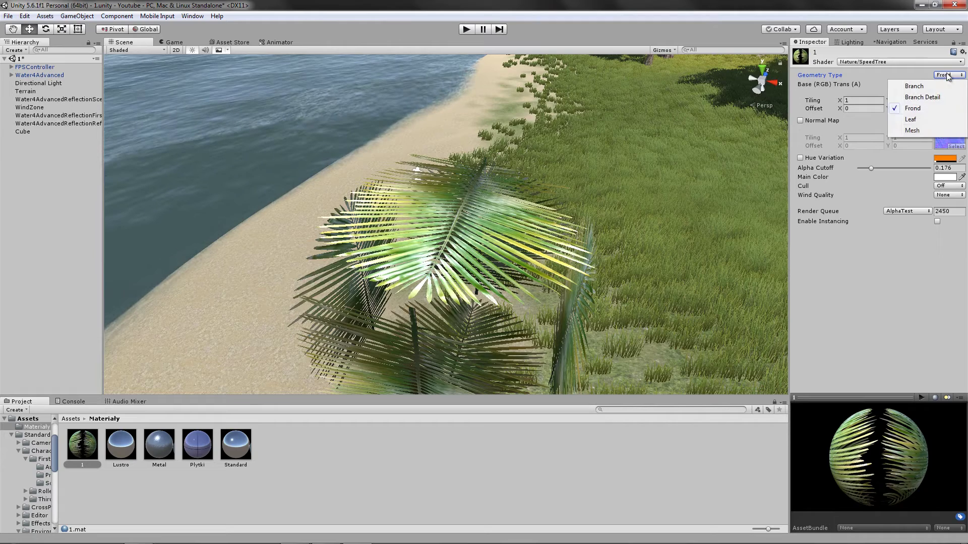
left_click(911, 109)
left_click(947, 75)
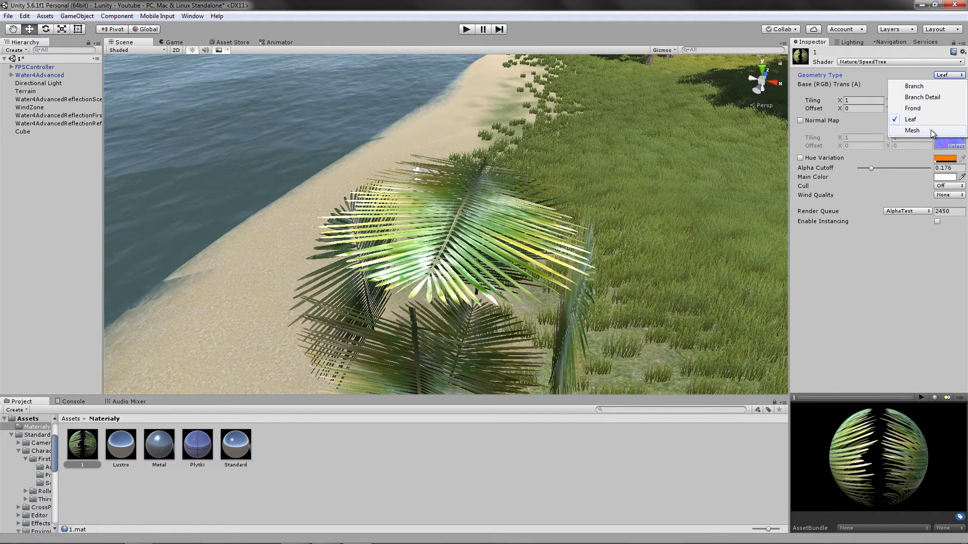
left_click(917, 119)
left_click(947, 75)
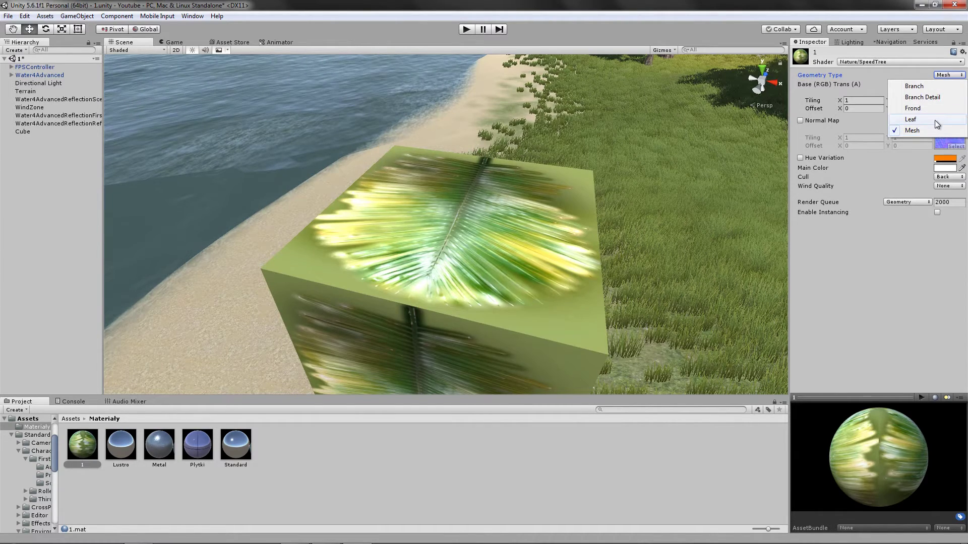
left_click(934, 120)
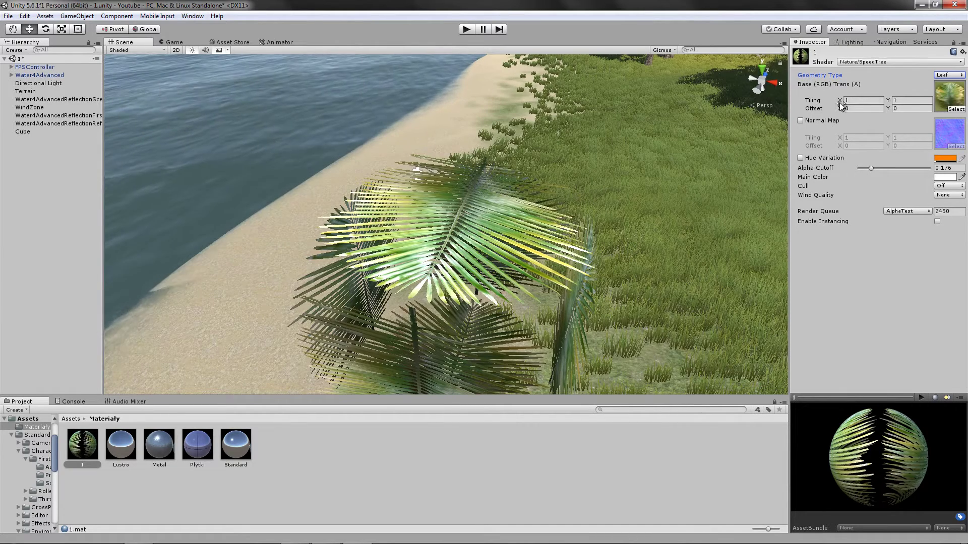
left_click(800, 158)
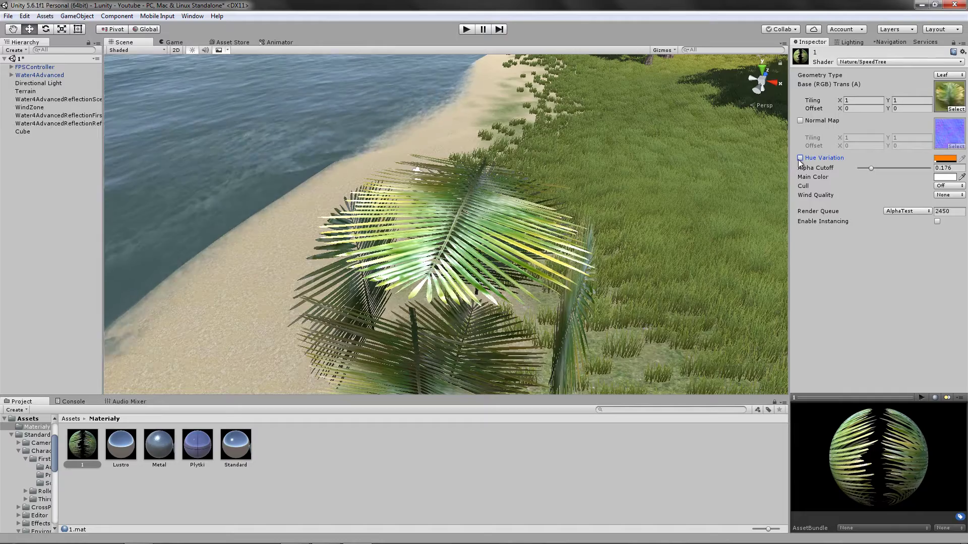
Duplicate the palm-leaf cube and move the copy, Cube (1), onto the grass.
left_click(493, 240)
key("ctrl+d")
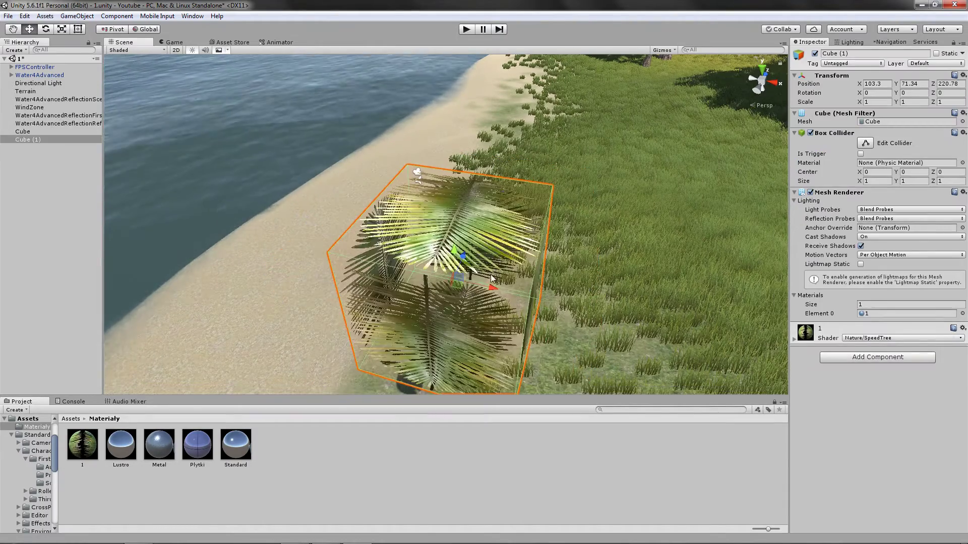
left_click_drag(489, 292, 628, 307)
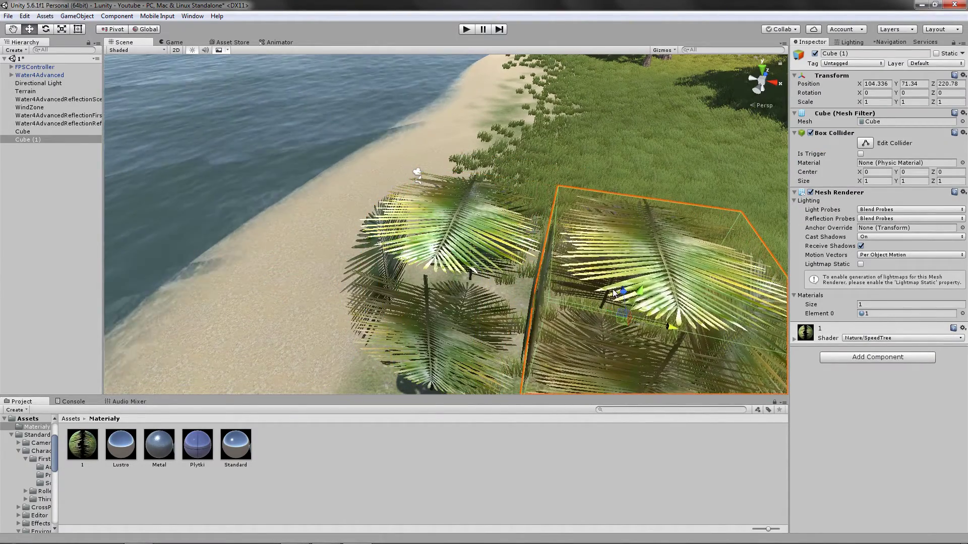
mouse_move(623, 272)
left_mouse_down()
mouse_move(613, 186)
mouse_move(657, 347)
mouse_move(267, 258)
mouse_move(292, 265)
left_mouse_up()
Duplicate again, move Cube (2) left onto the beach, and reselect material 1.
key("ctrl+d")
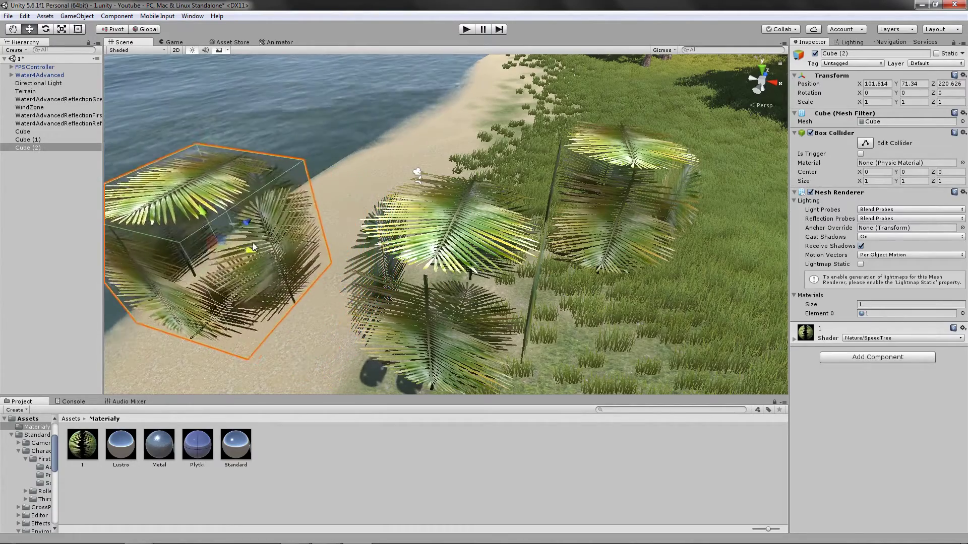
mouse_move(292, 265)
left_mouse_down()
mouse_move(306, 268)
mouse_move(290, 263)
left_mouse_up()
left_click(447, 289)
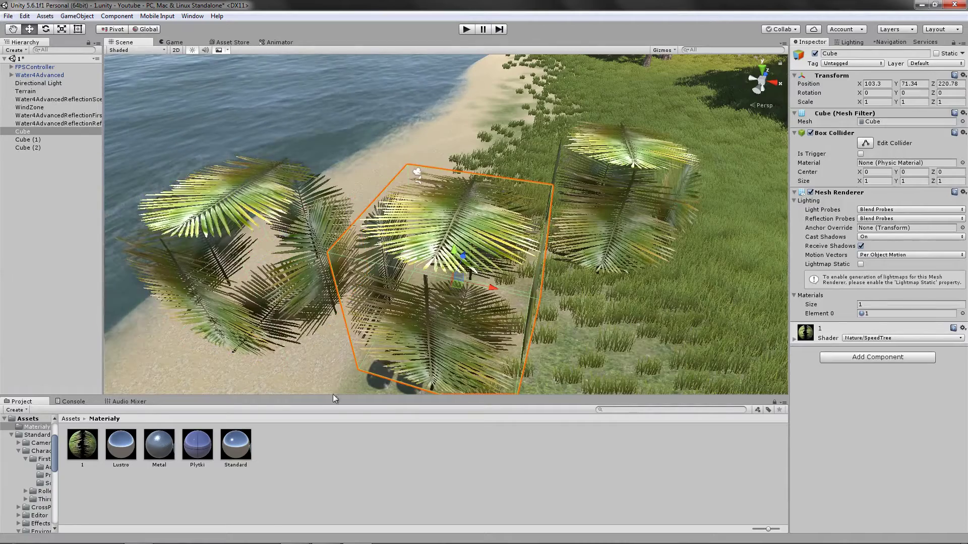
left_click(82, 443)
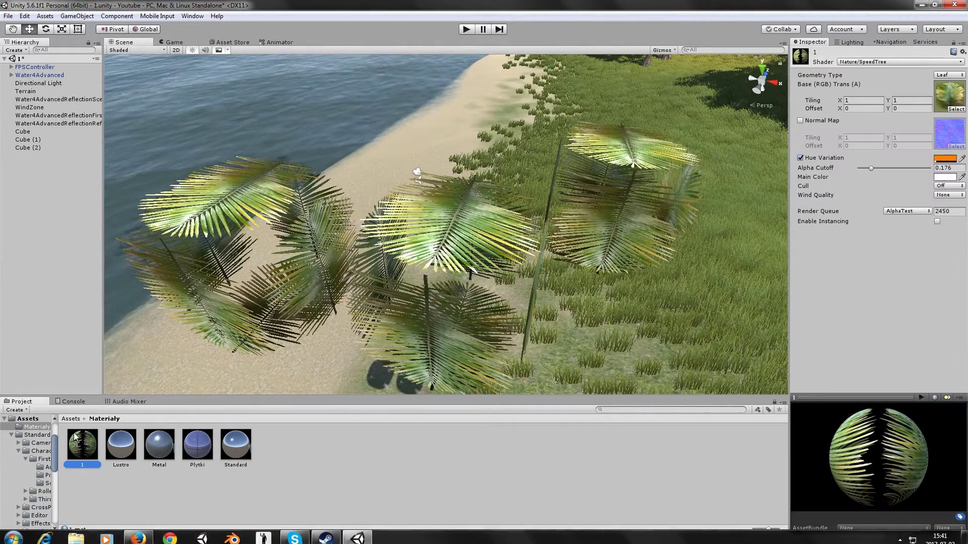
Set the Hue Variation tint to pale cyan at opacity 39, then turn Hue Variation off.
left_click(937, 161)
left_click_drag(190, 402, 213, 402)
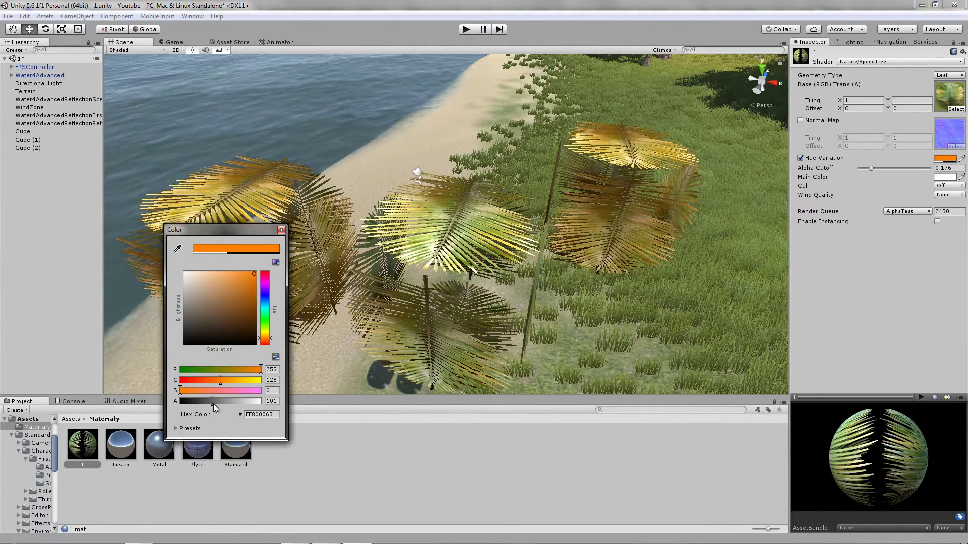
left_click(233, 275)
left_click_drag(231, 274, 280, 274)
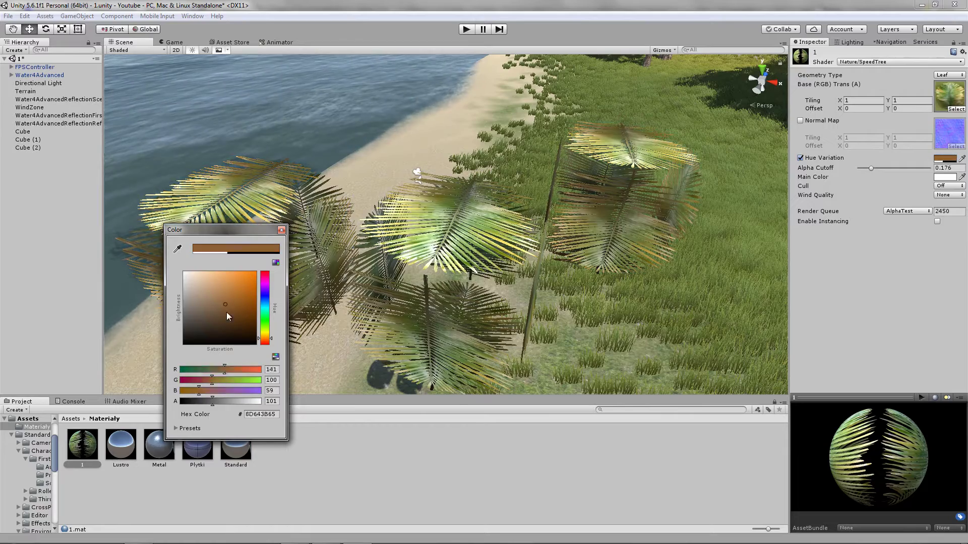
left_click(264, 305)
left_click_drag(265, 308, 266, 311)
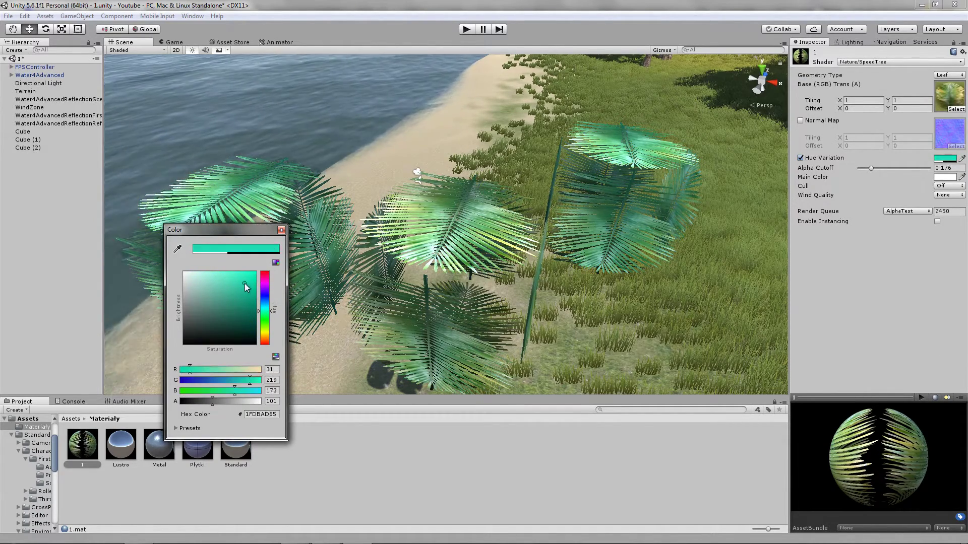
left_click(207, 273)
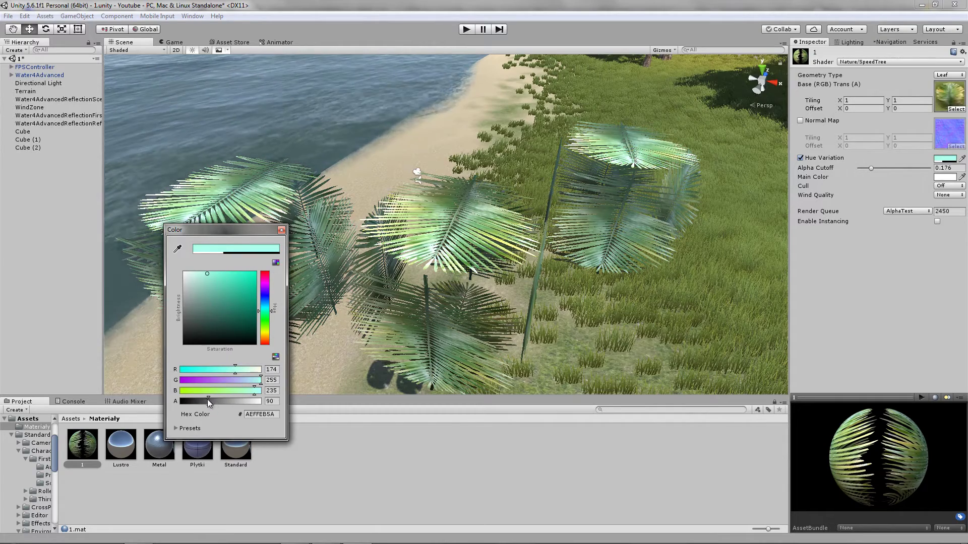
left_click_drag(209, 401, 192, 402)
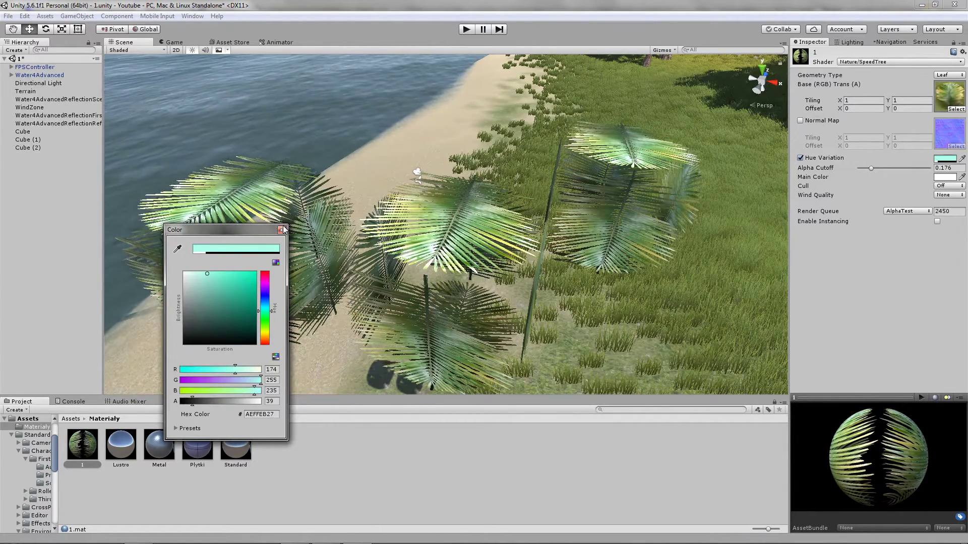
left_click(800, 158)
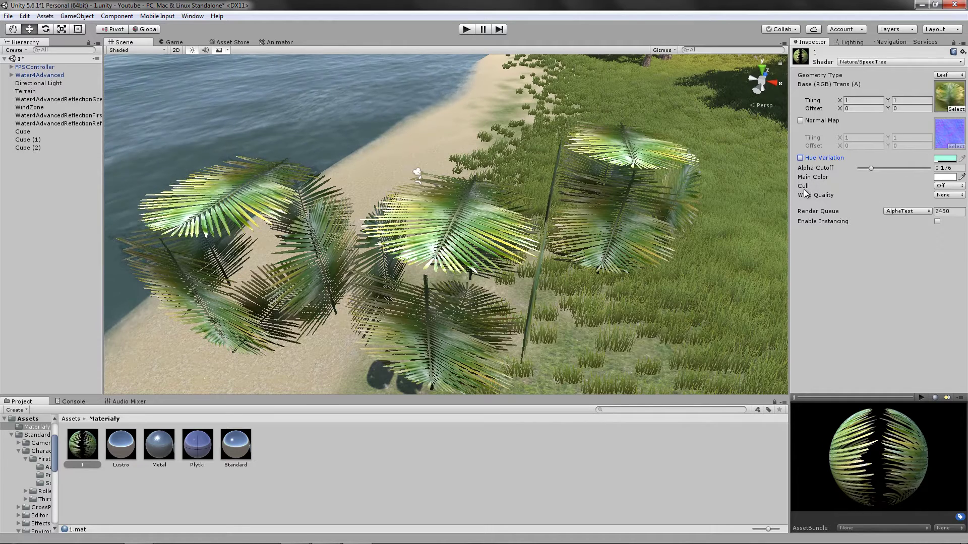
Try Front and Back face culling on the leaves, then set culling to Off.
left_click(944, 187)
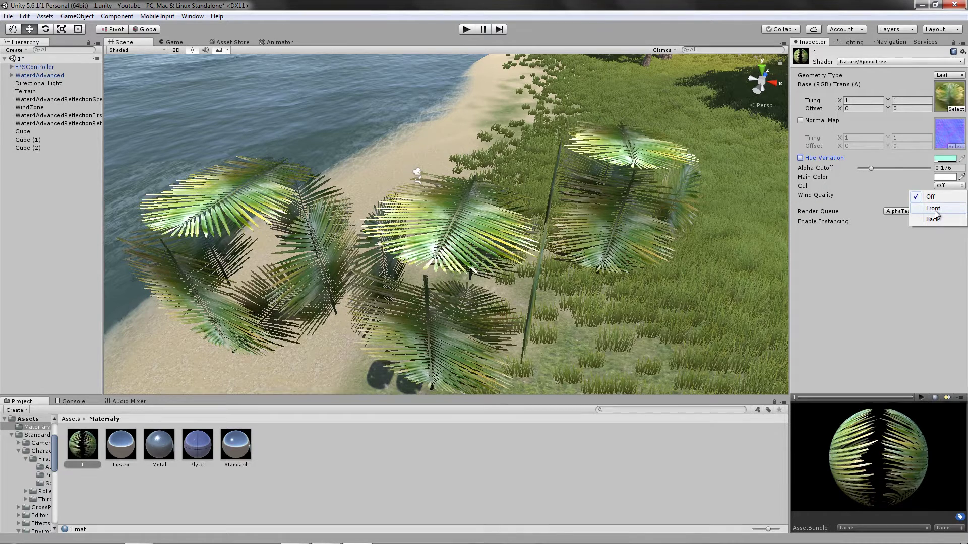
left_click(935, 208)
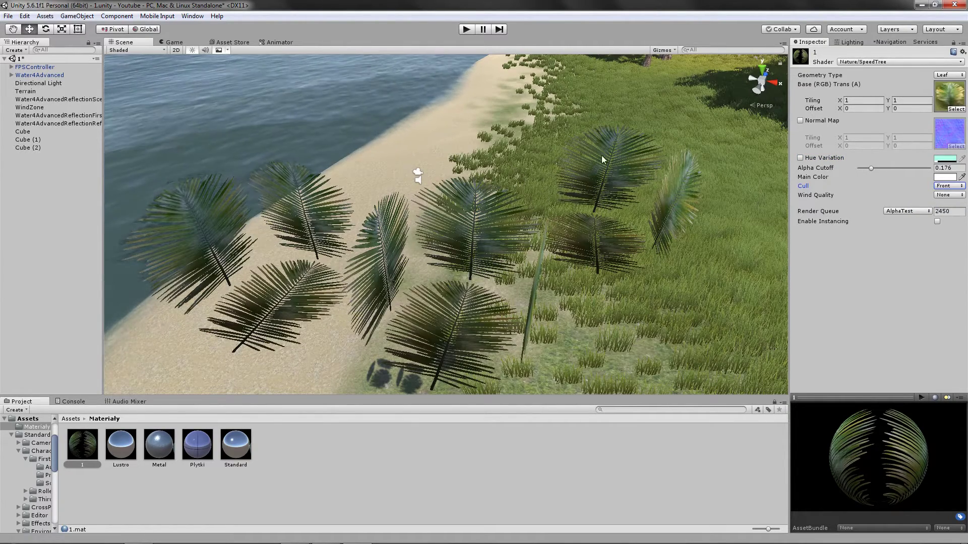
left_click(943, 186)
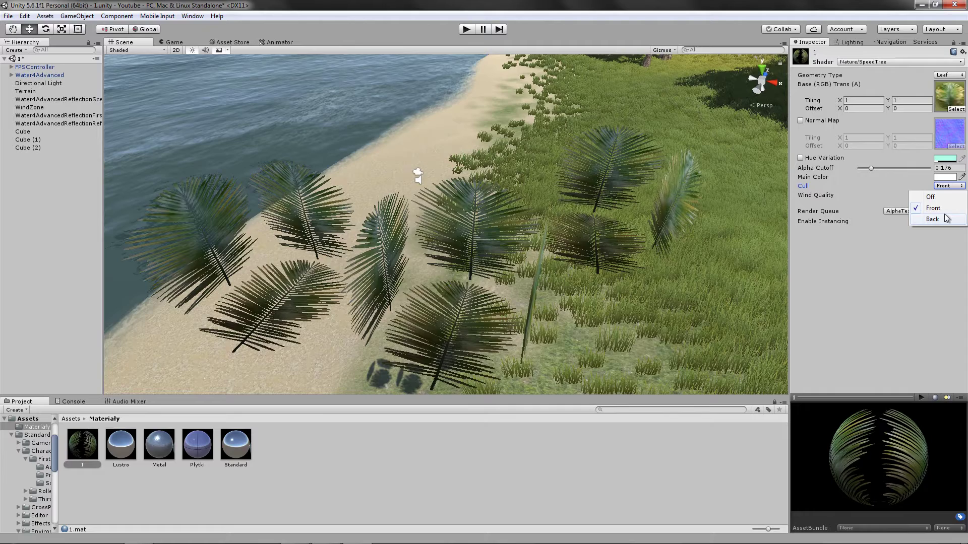
left_click(933, 219)
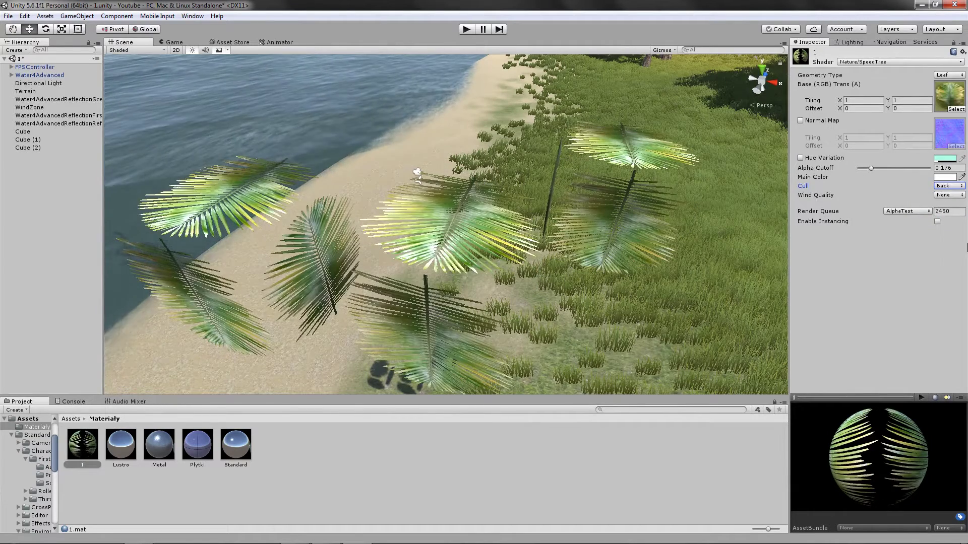
left_click(943, 186)
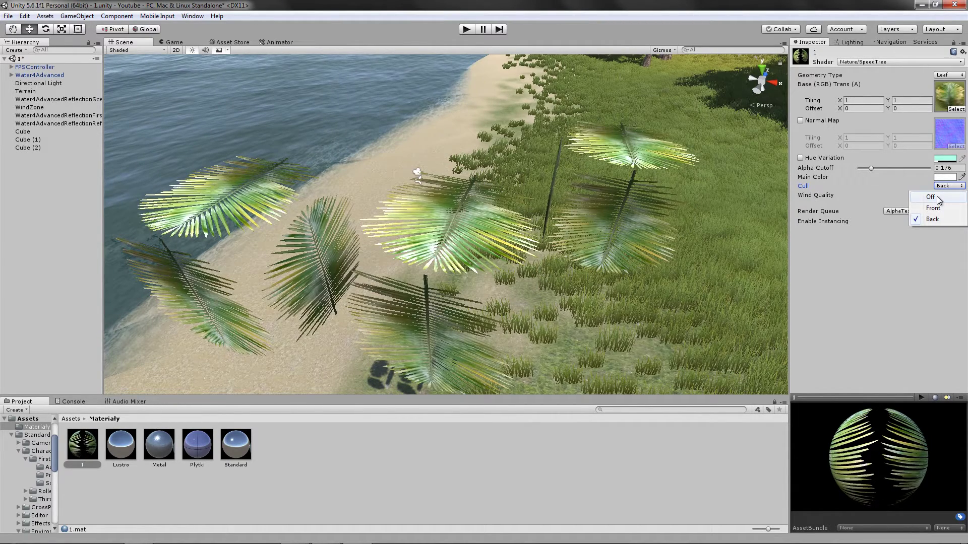
left_click(931, 197)
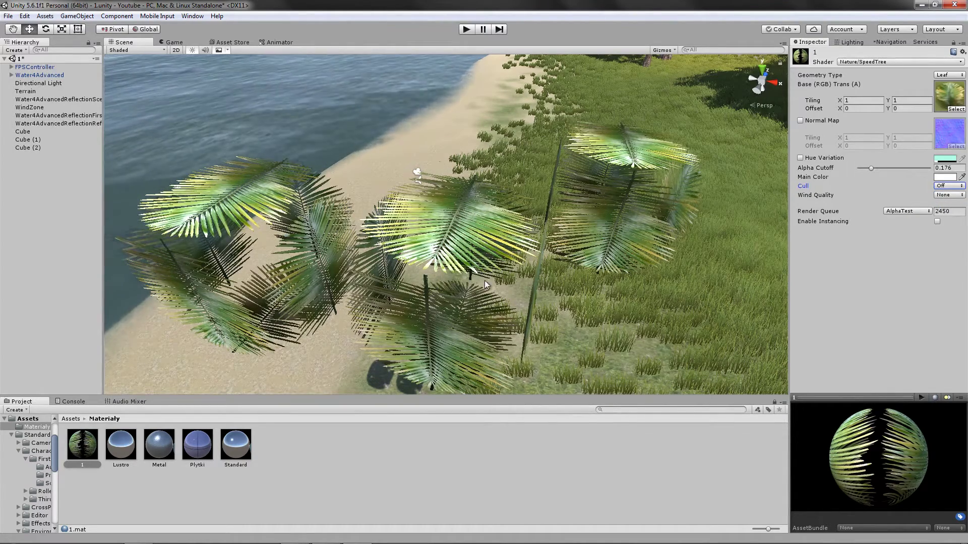
Change Wind Quality from Best to None and look over the beach palms and forest.
left_click(949, 195)
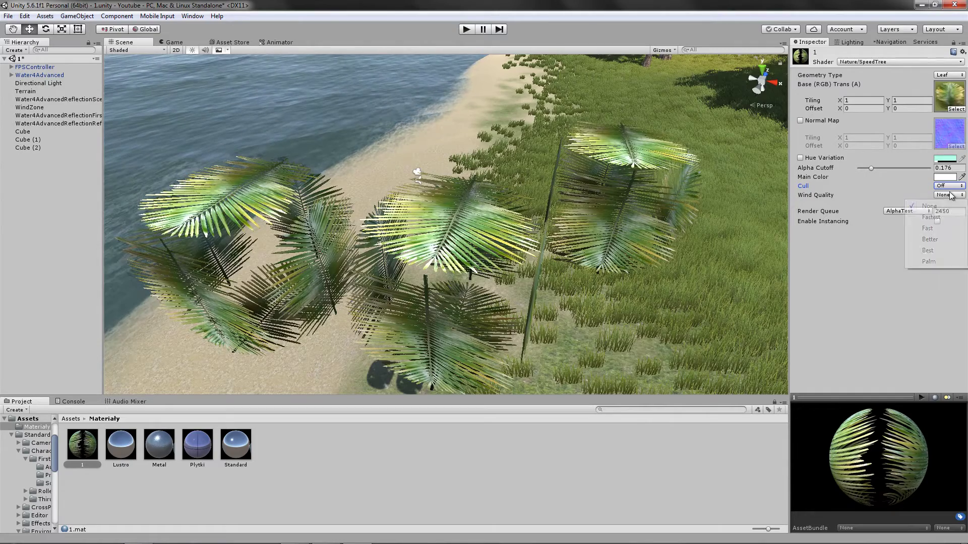
left_click(930, 251)
mouse_move(609, 156)
right_mouse_down()
mouse_move(559, 137)
mouse_move(585, 264)
mouse_move(579, 241)
right_mouse_up()
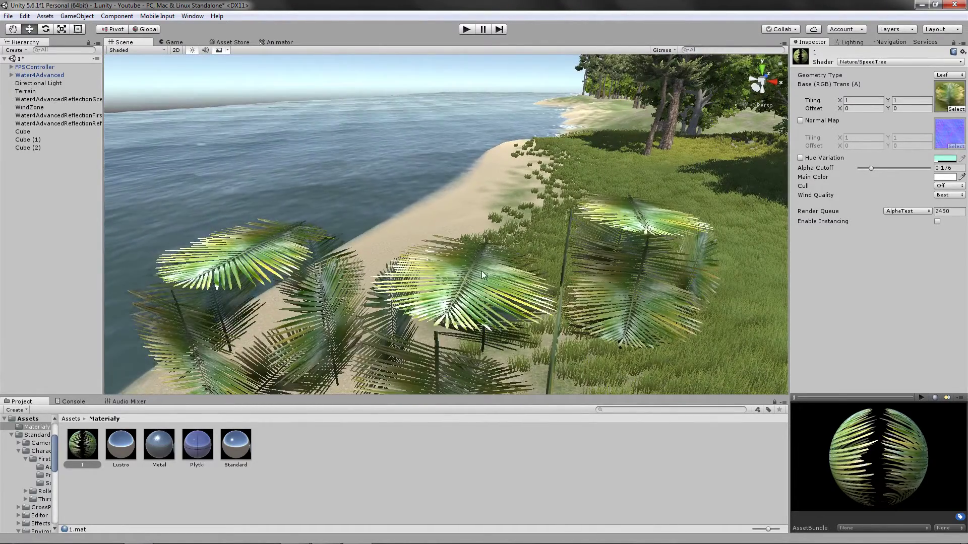
right_click_drag(482, 270, 484, 312)
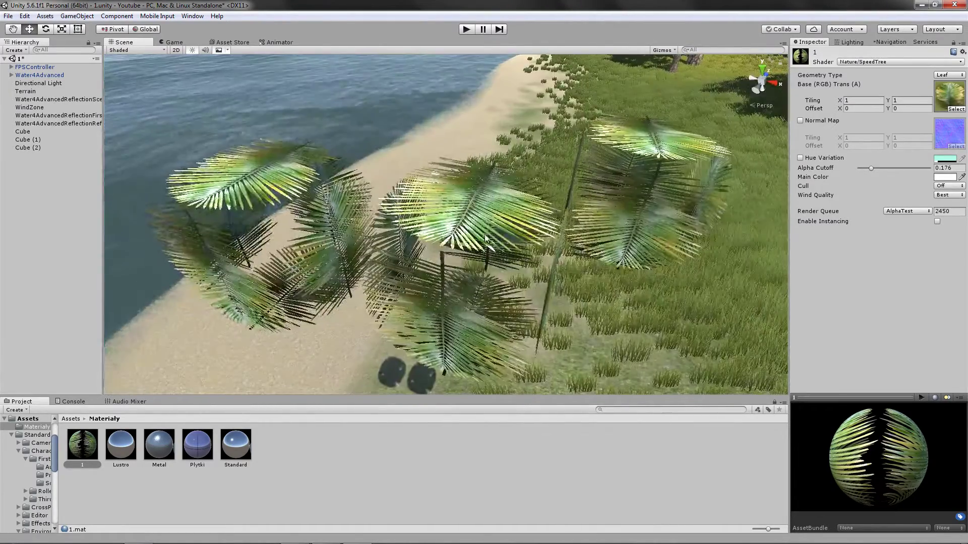
left_click(940, 195)
left_click(938, 203)
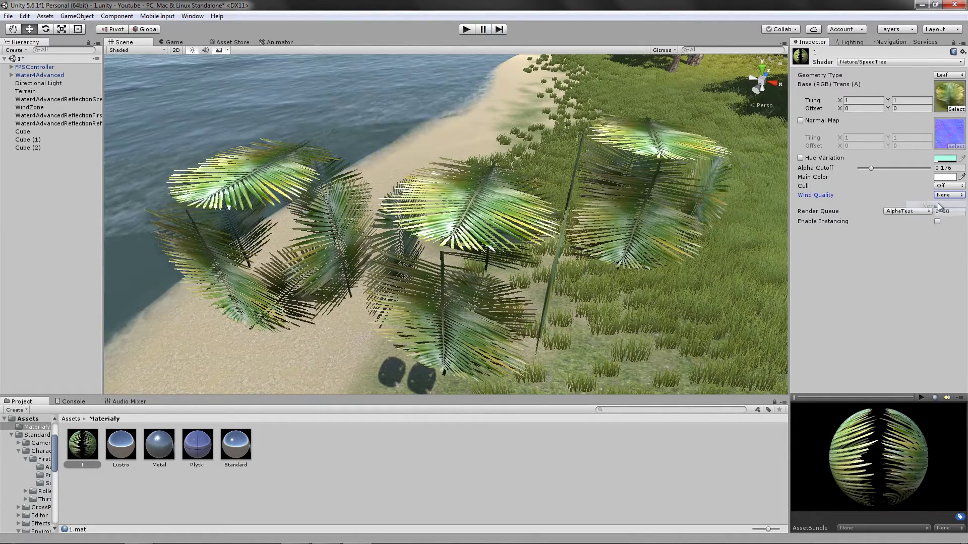
right_click_drag(583, 273, 477, 125)
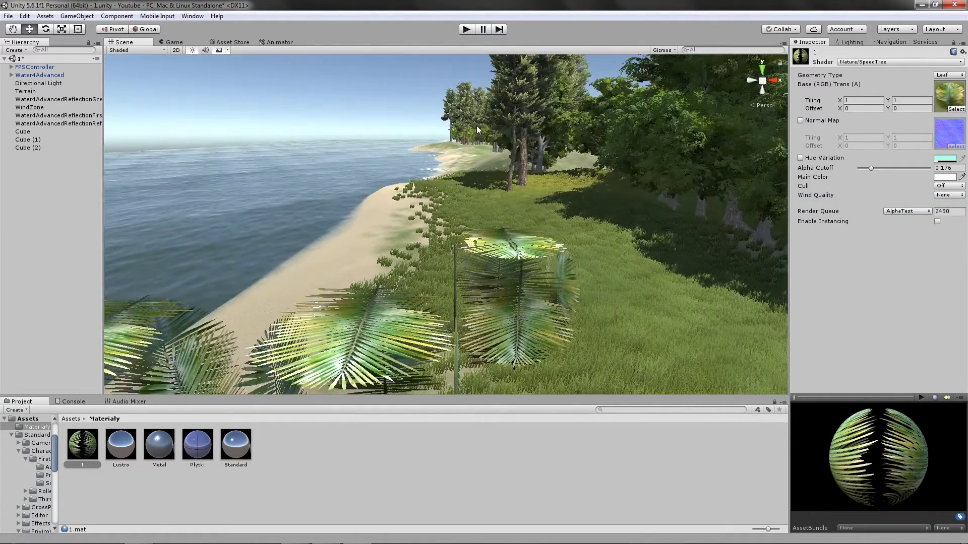
mouse_move(526, 93)
right_mouse_down()
mouse_move(591, 90)
mouse_move(422, 176)
right_mouse_up()
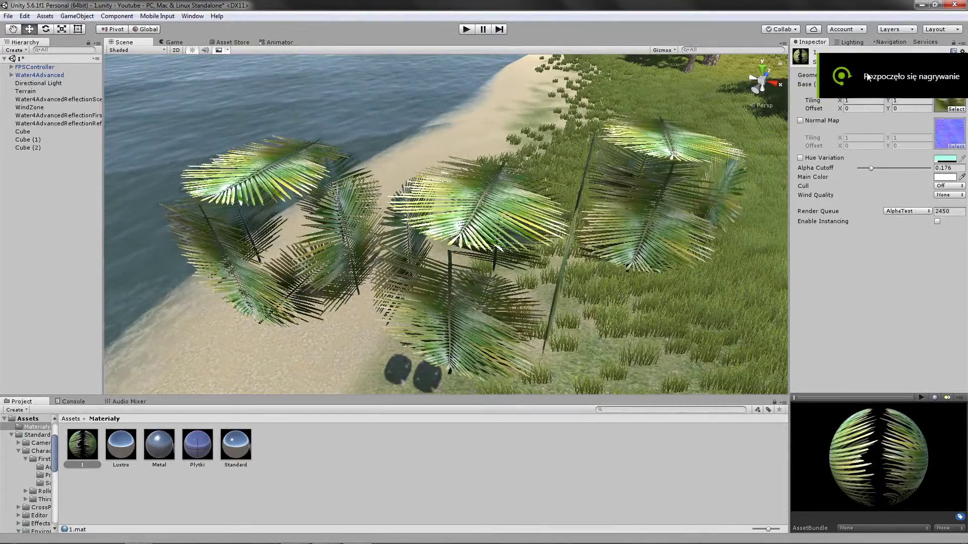
Apply the Legacy Shaders > Bumped Diffuse shader to the palm-leaf material.
left_click(875, 61)
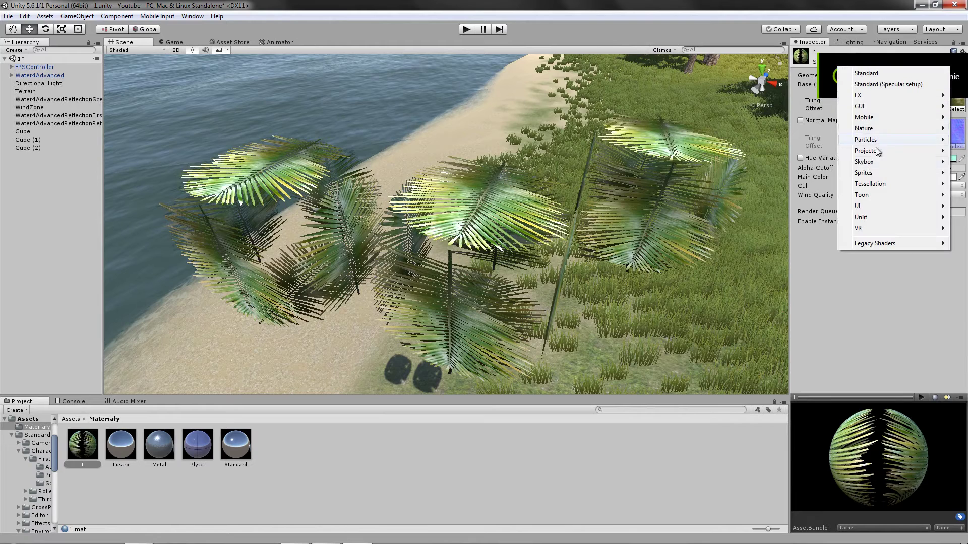
mouse_move(868, 210)
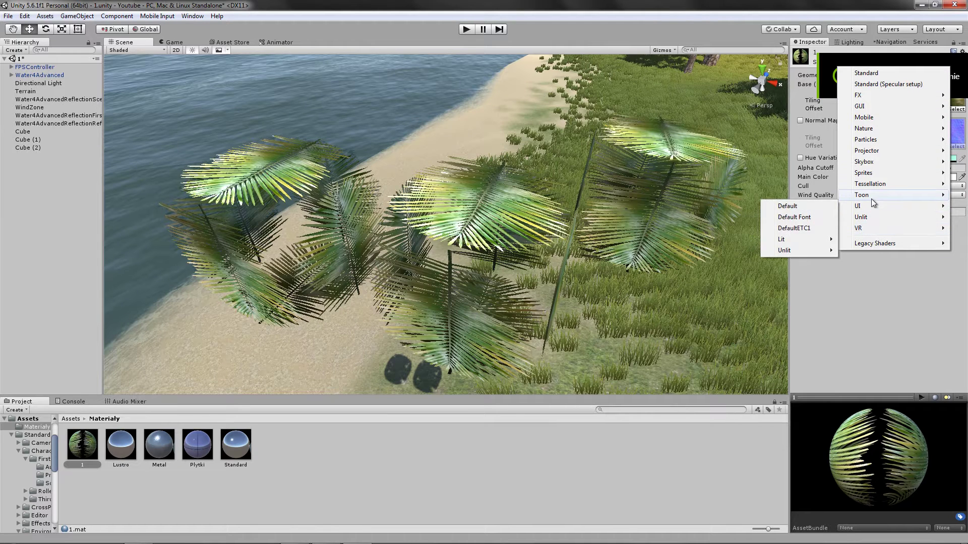
mouse_move(914, 176)
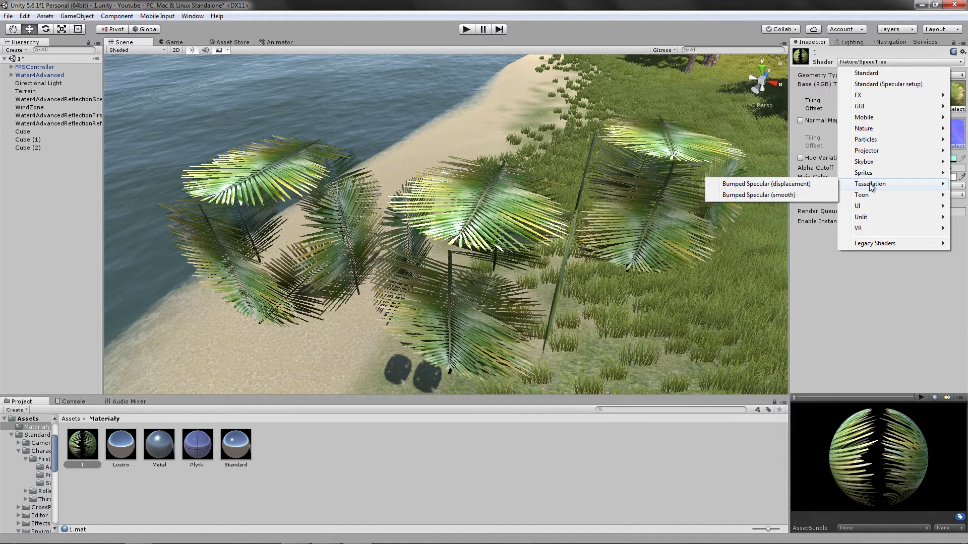
mouse_move(873, 245)
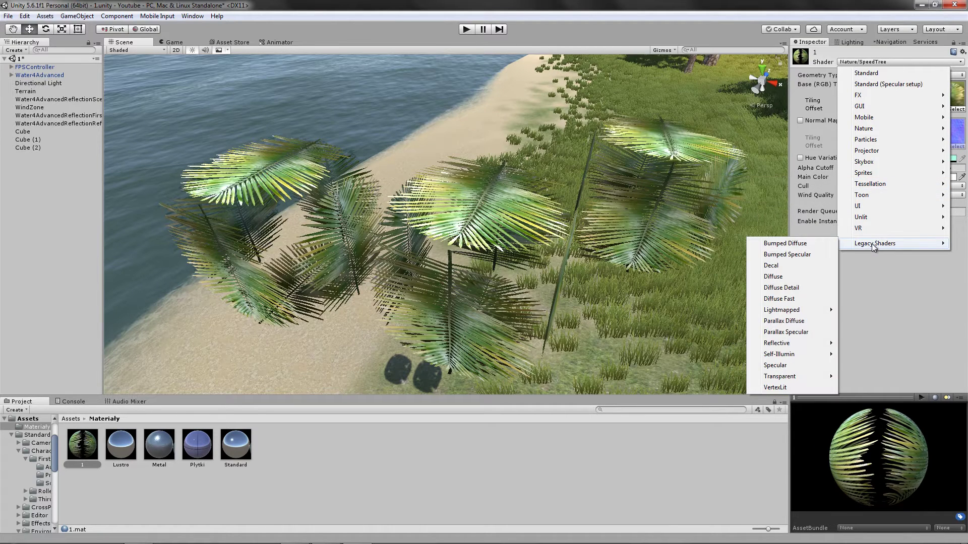
left_click(798, 244)
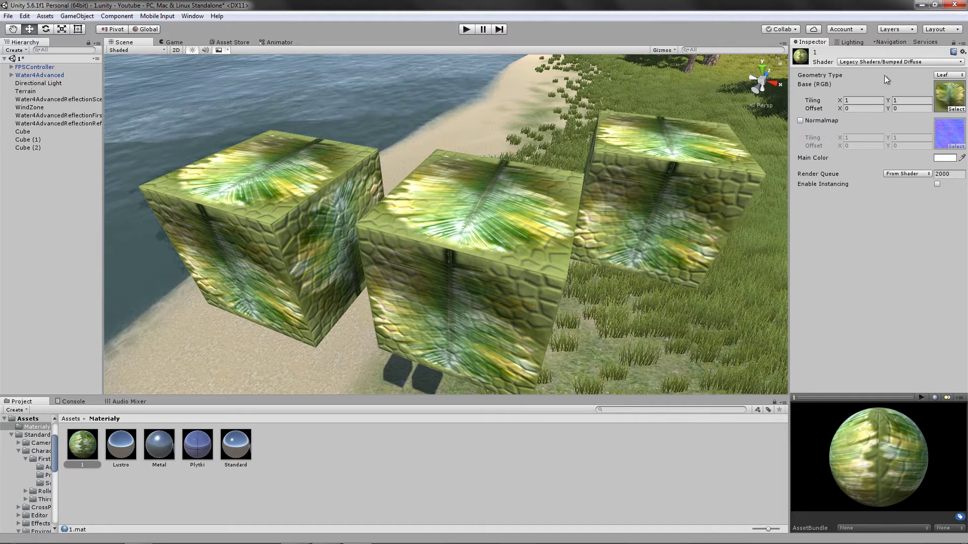
Reselect material 1, try a red Main Color, and reset it to white (FFFFFF).
left_click(81, 479)
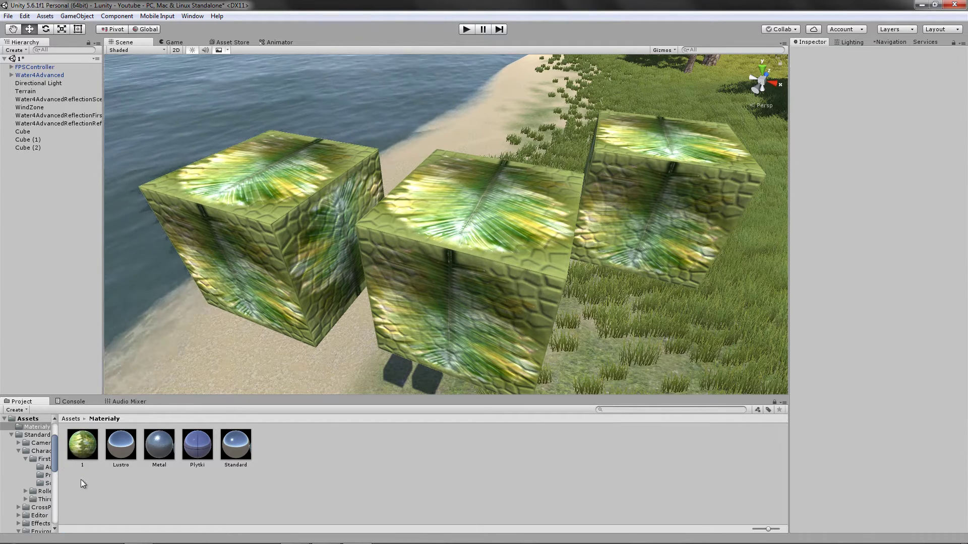
left_click(83, 445)
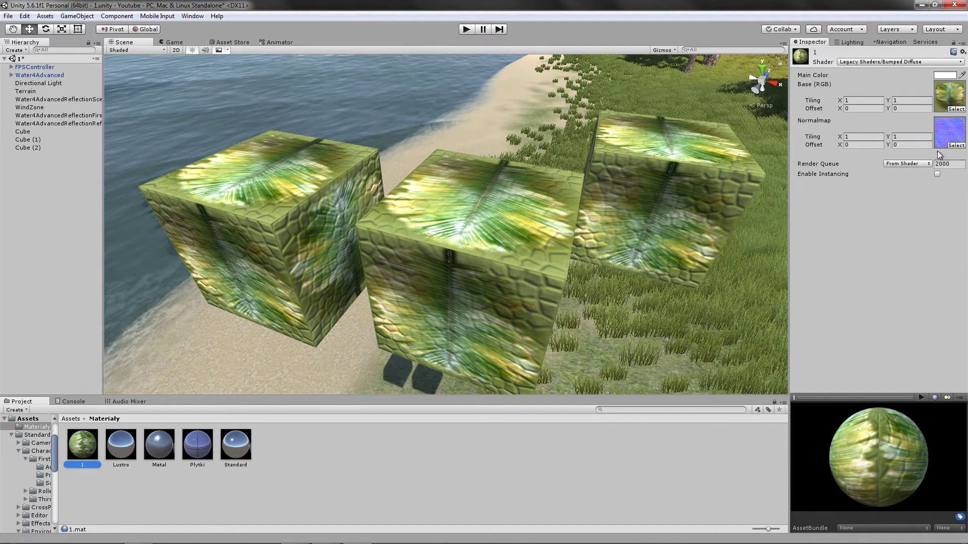
left_click(944, 75)
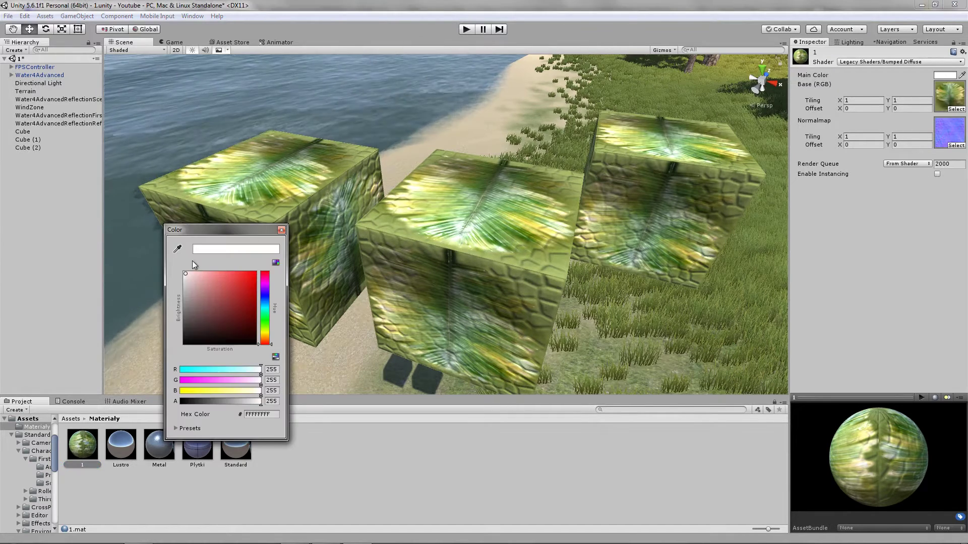
left_click_drag(232, 283, 184, 272)
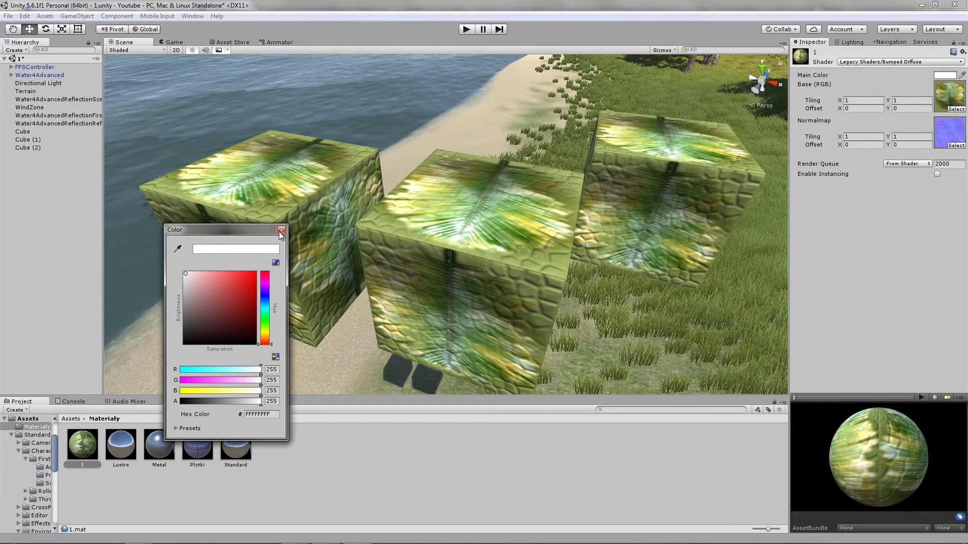
left_click(281, 231)
left_click_drag(451, 262, 453, 231, "alt")
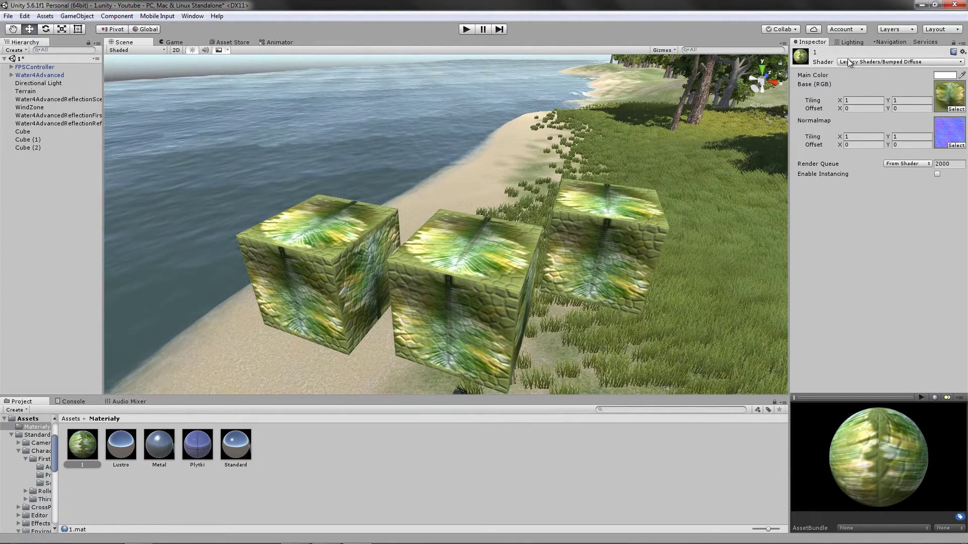
Apply the Toon/Basic shader and assign the ToonLit cubemap.
left_click(871, 60)
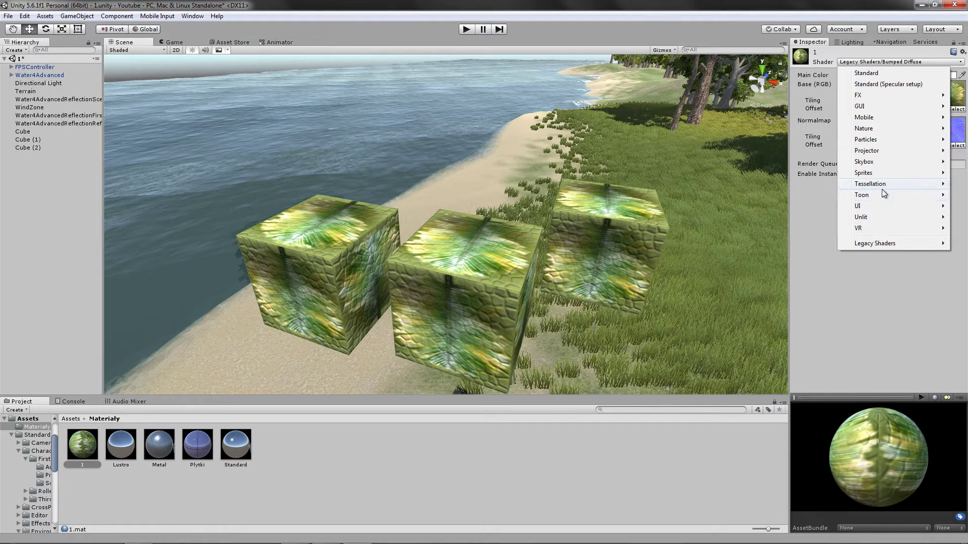
left_click(818, 195)
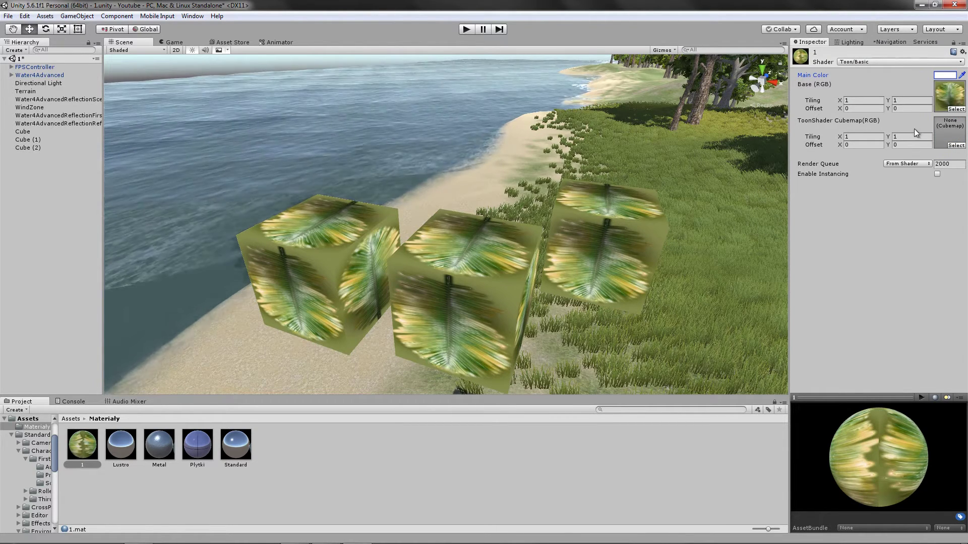
left_click_drag(722, 156, 591, 187, "alt")
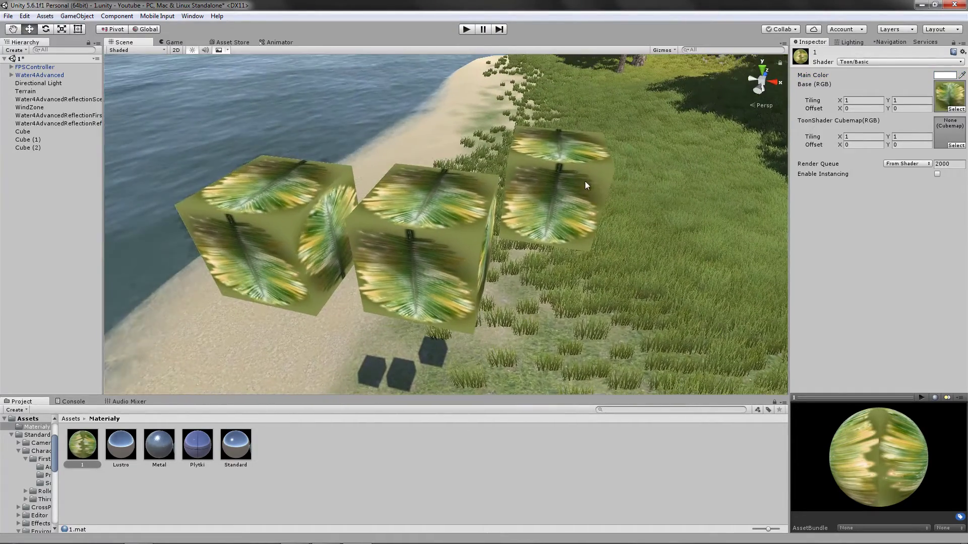
left_click_drag(591, 188, 585, 180, "alt")
left_click(957, 145)
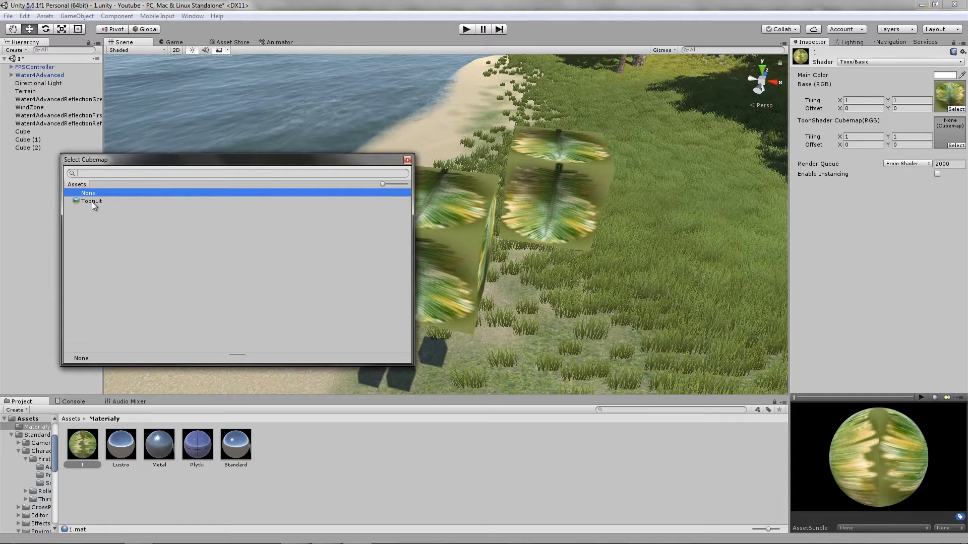
left_click(93, 202)
double_click(93, 201)
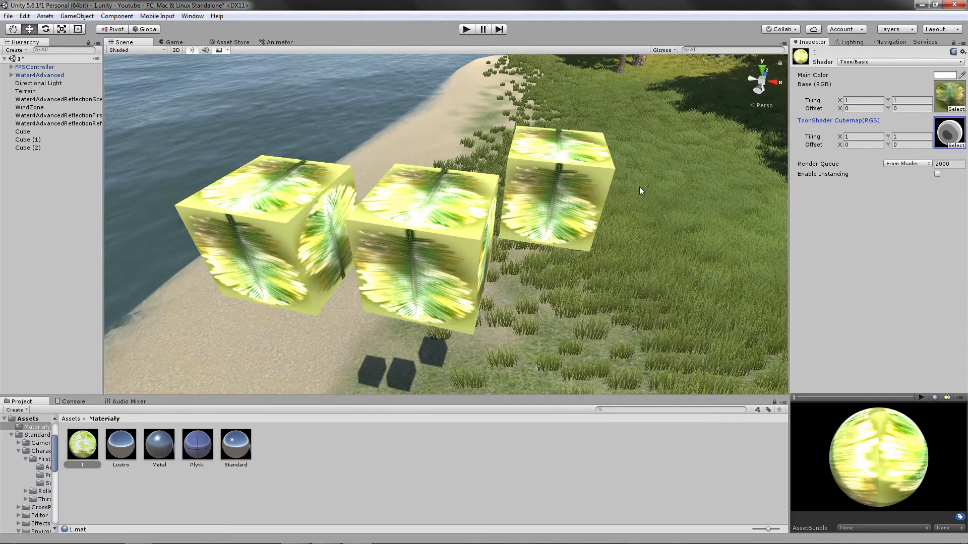
Switch the palm material to Toon/Lit and view the cubes against the water.
left_click(872, 62)
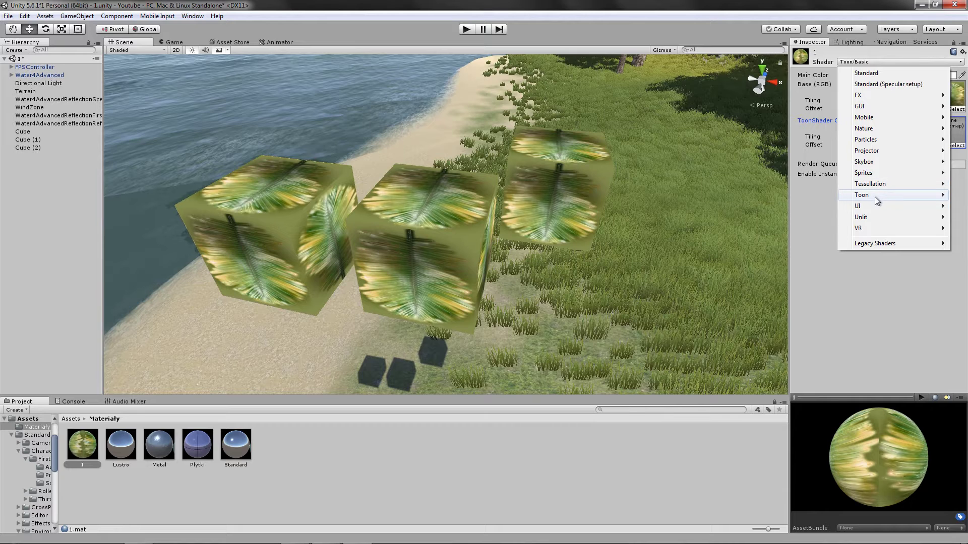
mouse_move(875, 196)
left_click(794, 217)
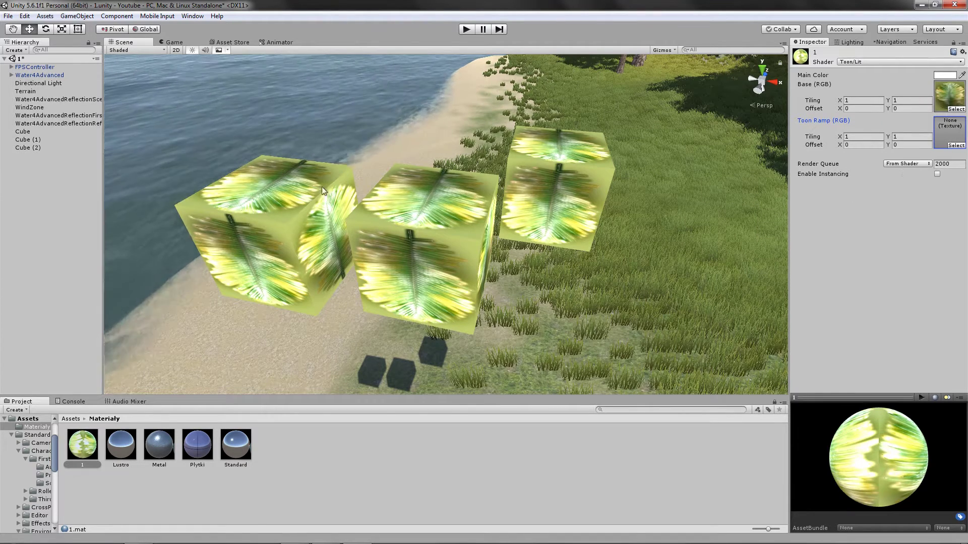
mouse_move(469, 174)
left_mouse_down("alt")
mouse_move(419, 189)
mouse_move(520, 179)
left_mouse_up("alt")
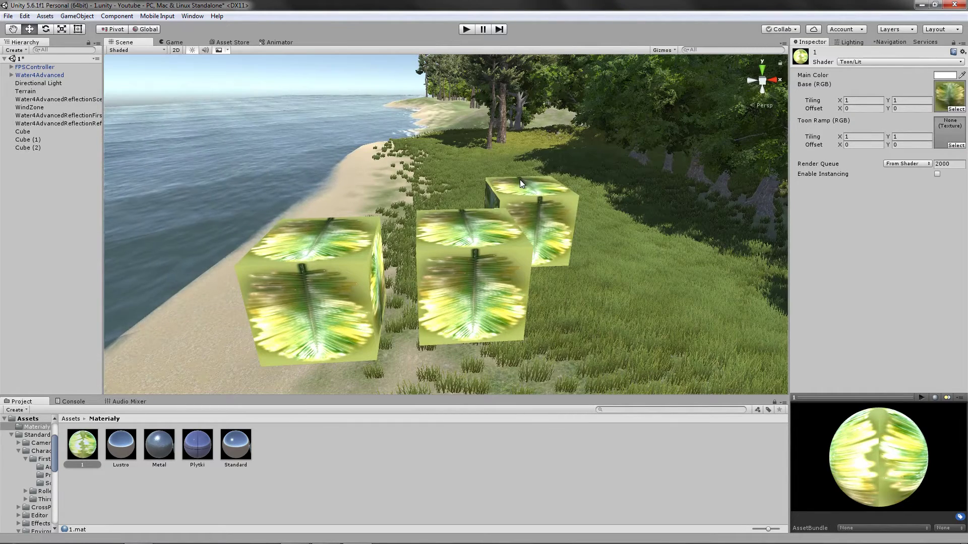
Apply Legacy Shaders > Transparent > Bumped Diffuse and fly around to view the see-through leaves.
left_click(878, 61)
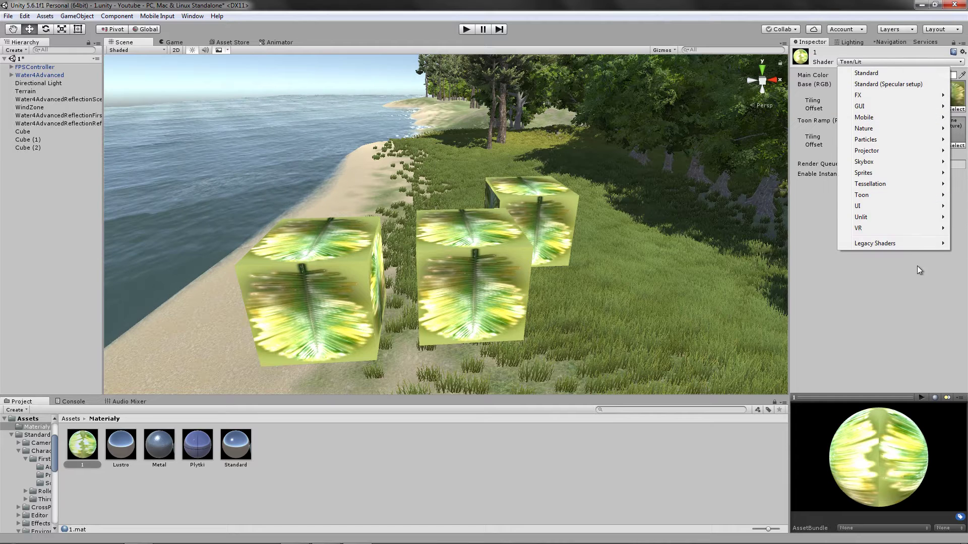
mouse_move(902, 244)
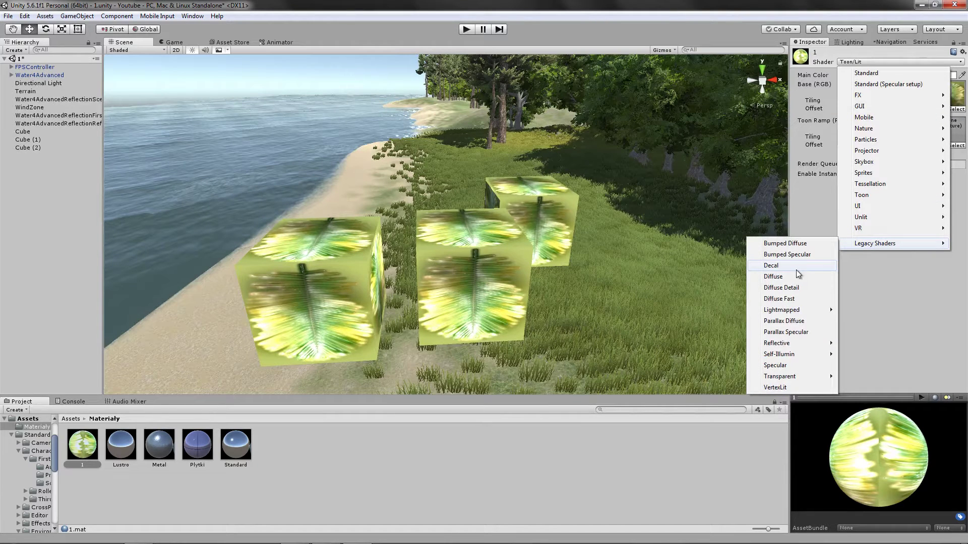
mouse_move(804, 377)
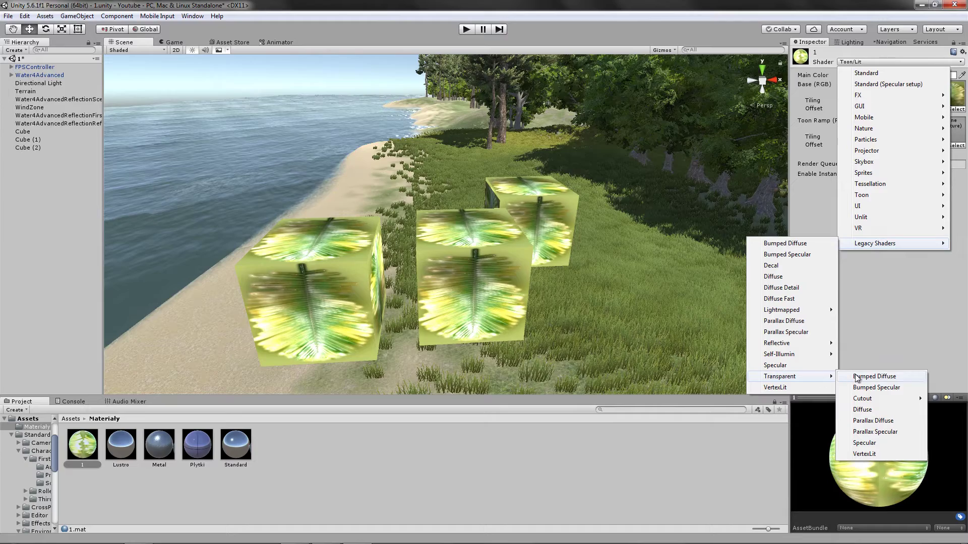
left_click(869, 382)
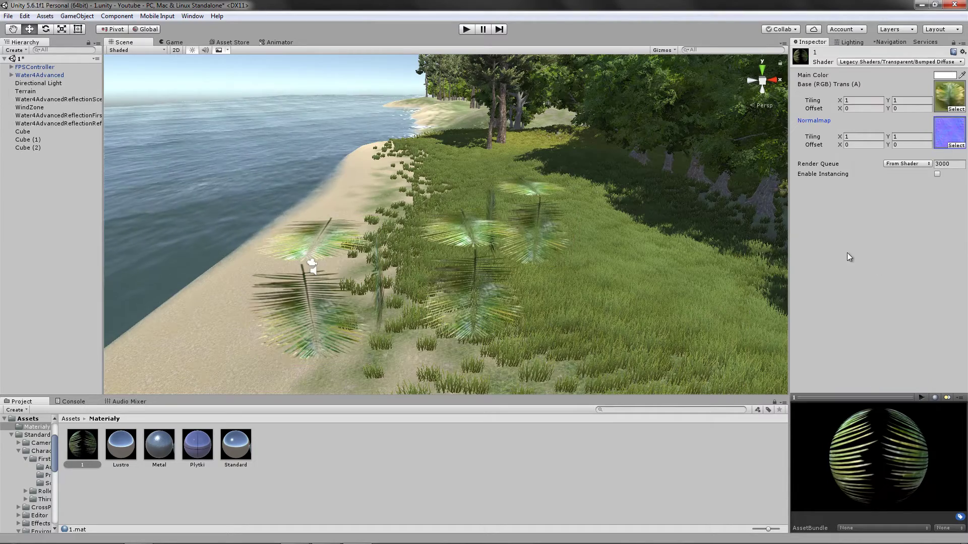
mouse_move(625, 252)
right_mouse_down()
mouse_move(634, 254)
mouse_move(498, 325)
mouse_move(510, 328)
right_mouse_up()
key("w")
key("s")
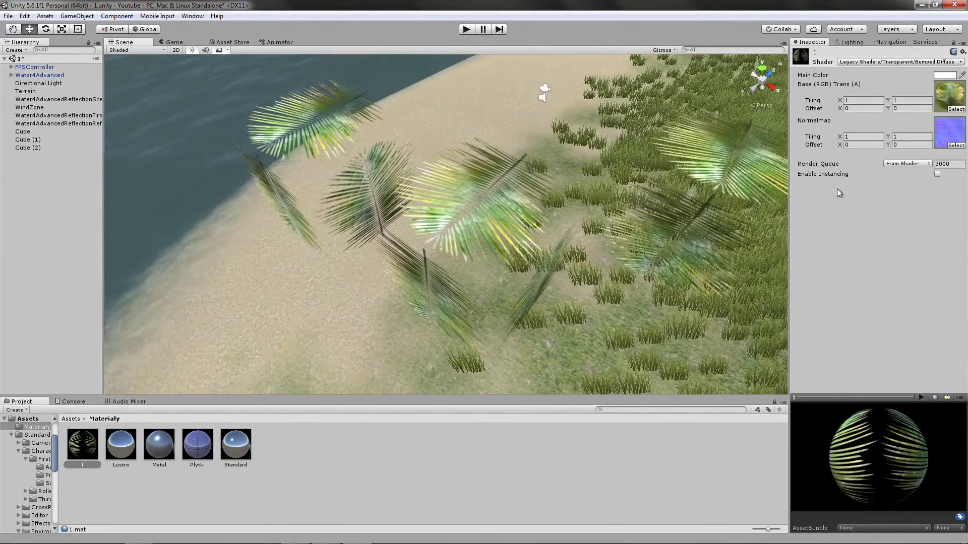
Test lowering the Main Color alpha, then restore it to 255 for full opacity.
left_click(945, 75)
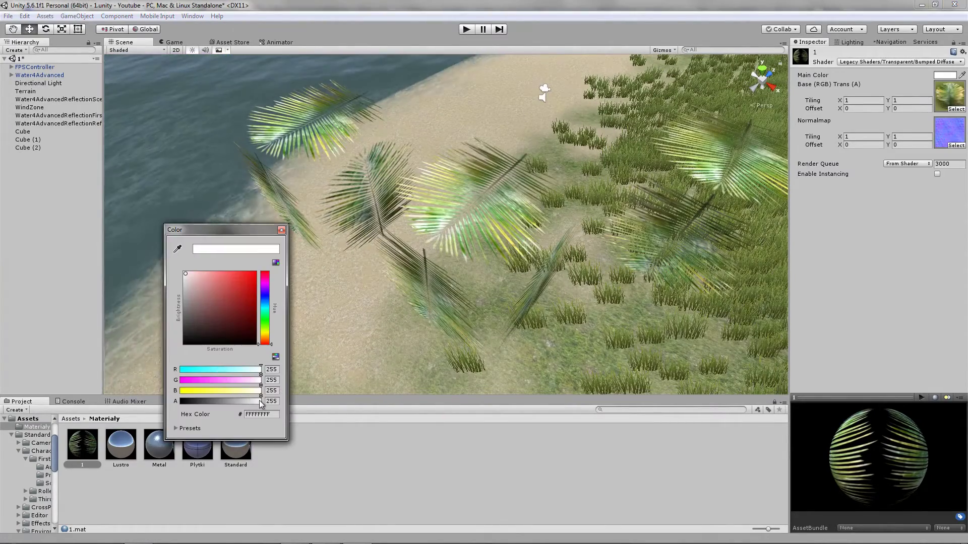
mouse_move(261, 402)
left_mouse_down()
mouse_move(208, 398)
mouse_move(266, 383)
mouse_move(210, 376)
left_mouse_up()
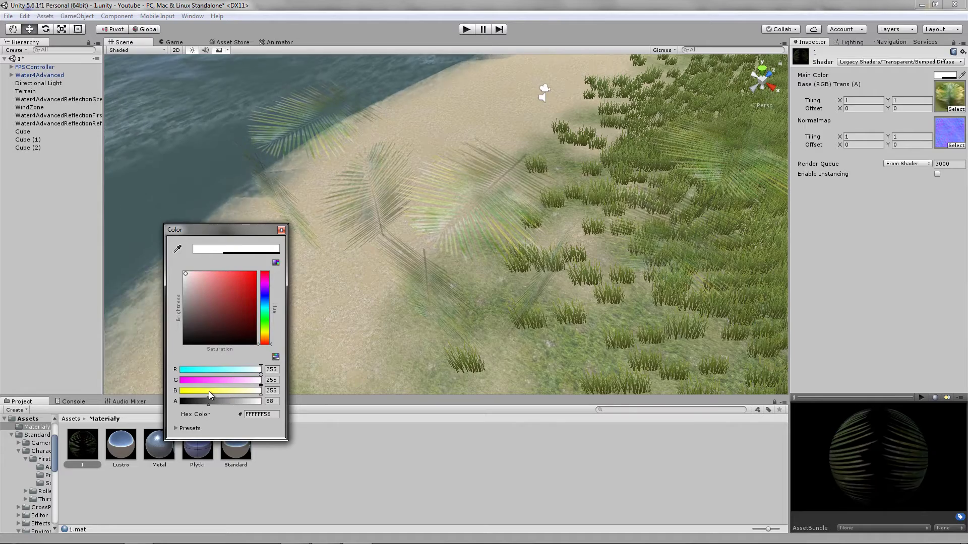
left_click_drag(210, 371, 273, 242)
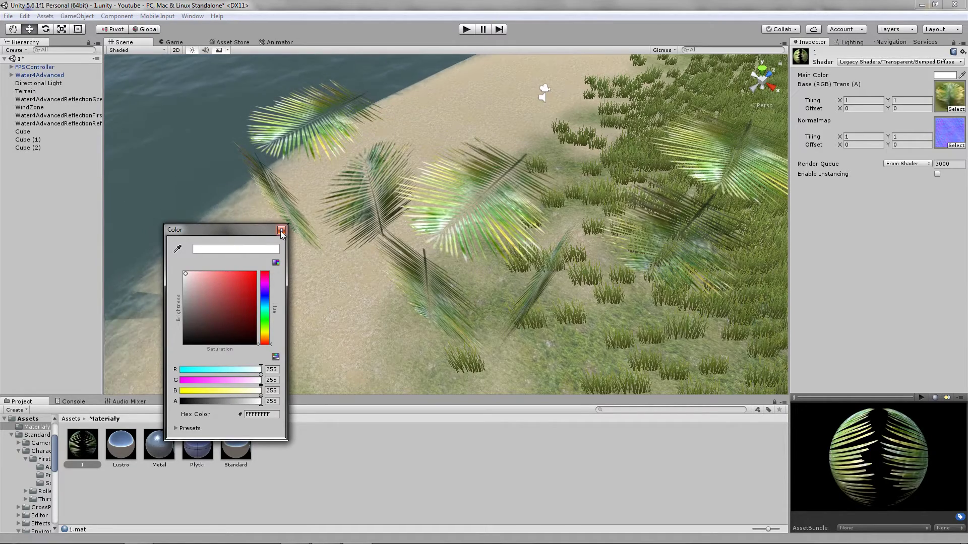
left_click(280, 230)
mouse_move(535, 157)
left_mouse_down("alt")
mouse_move(529, 179)
mouse_move(522, 163)
left_mouse_up("alt")
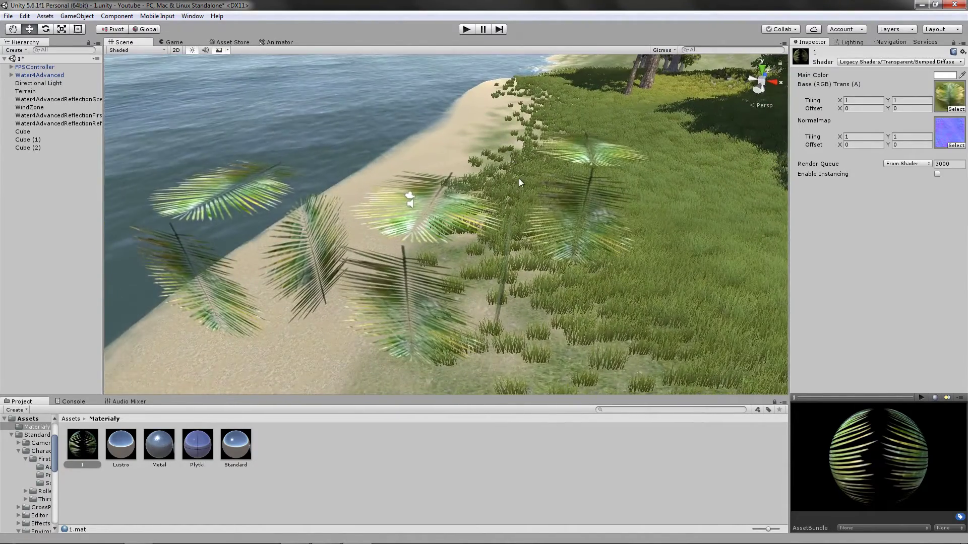
Fly the Scene camera over the grass and shore to inspect the transparent palm-leaf cubes.
left_click_drag(522, 163, 513, 168, "alt")
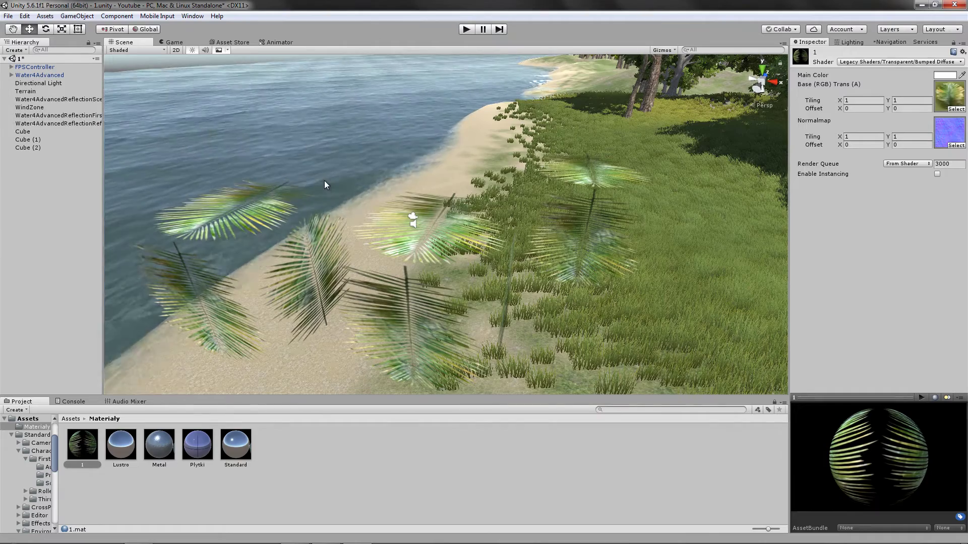
mouse_move(538, 111)
right_mouse_down()
mouse_move(439, 150)
mouse_move(628, 128)
mouse_move(389, 221)
mouse_move(485, 184)
right_mouse_up()
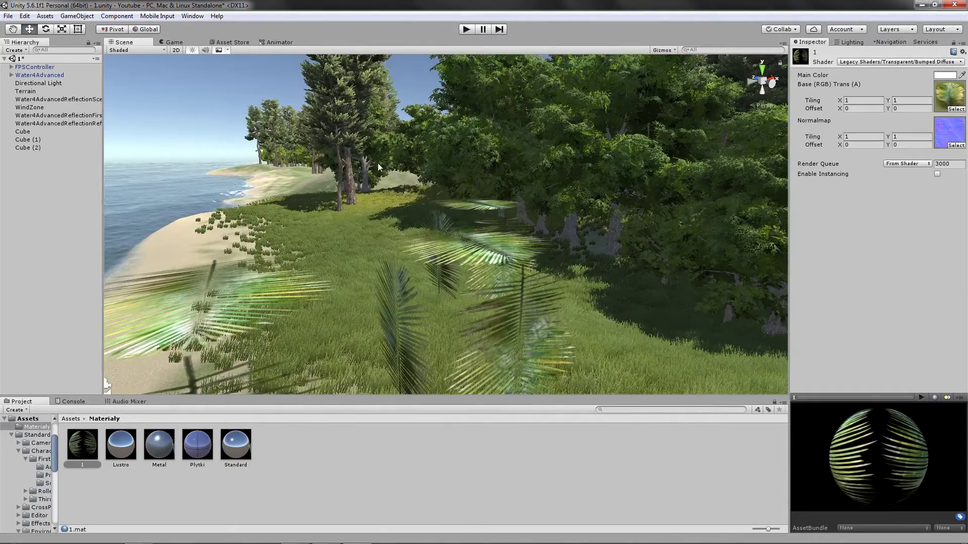
right_click_drag(363, 164, 377, 193)
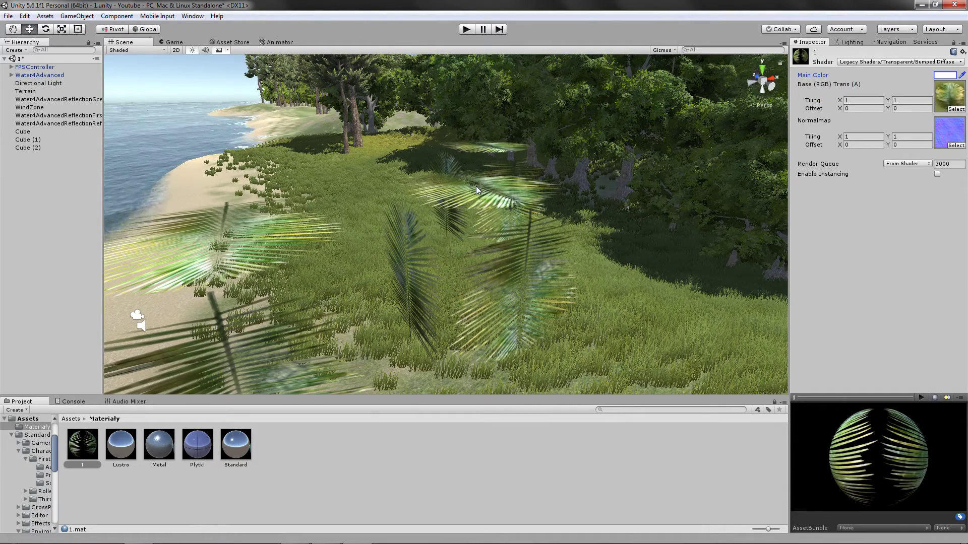
right_click_drag(476, 186, 512, 210)
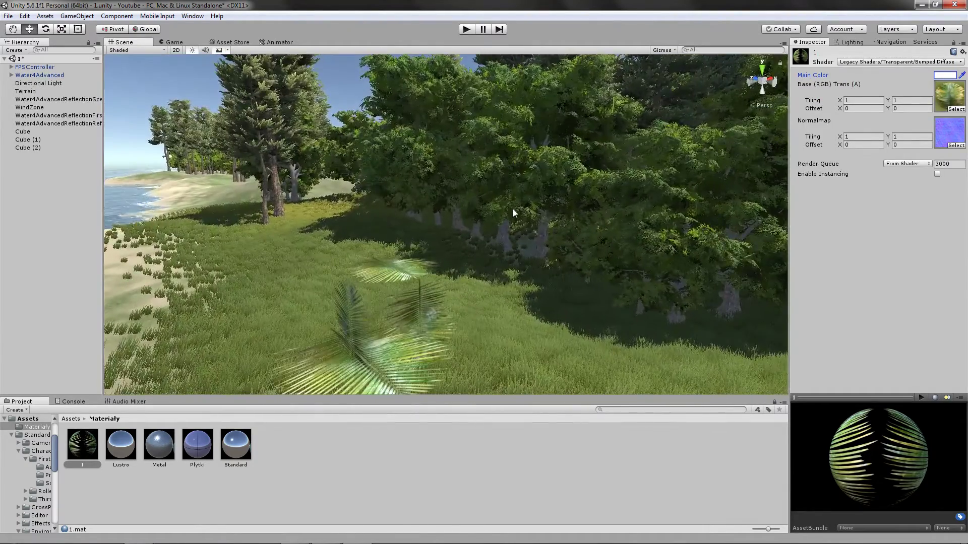
Drag Broadleaf_Desktop from Standard Assets > Environment > SpeedTree > Broadleaf into the scene and frame it.
left_click(90, 420)
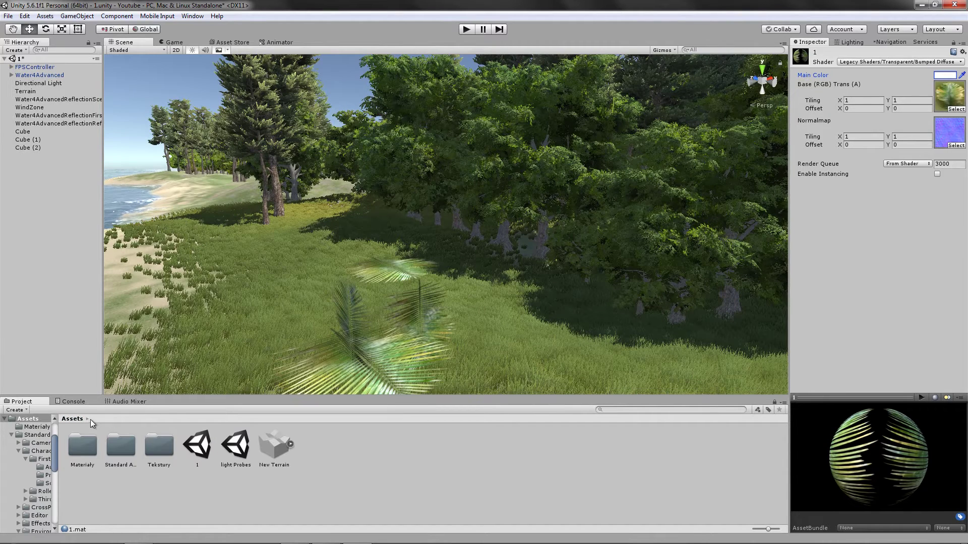
double_click(130, 451)
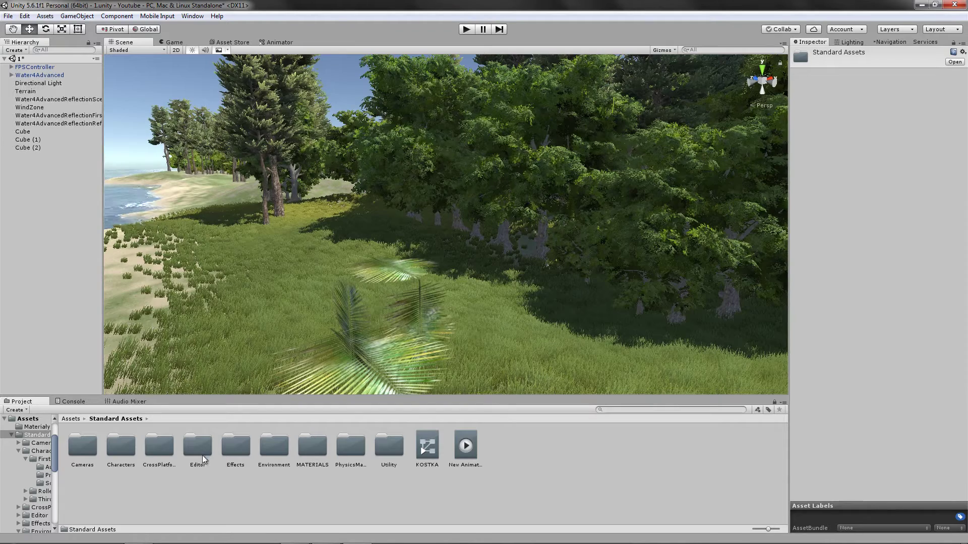
double_click(269, 448)
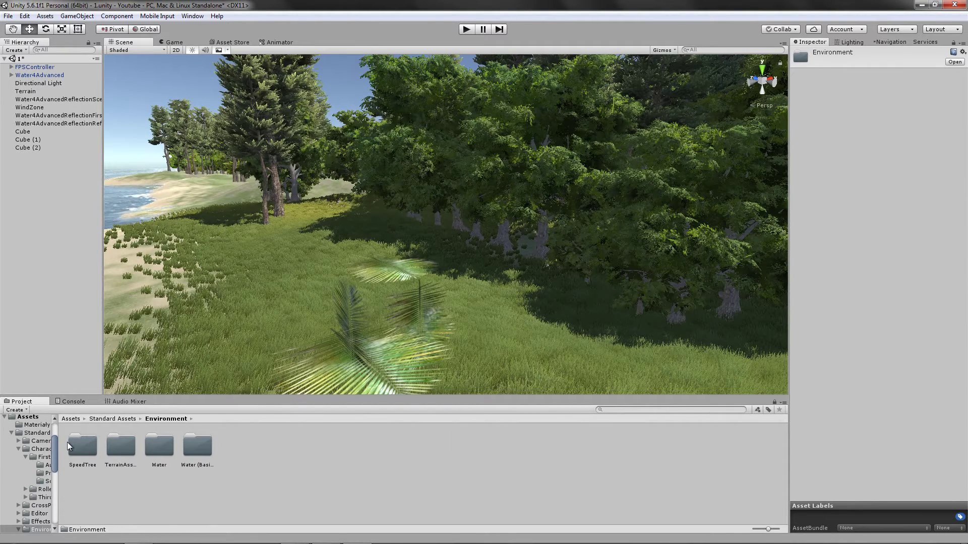
left_click(90, 448)
double_click(89, 448)
double_click(91, 453)
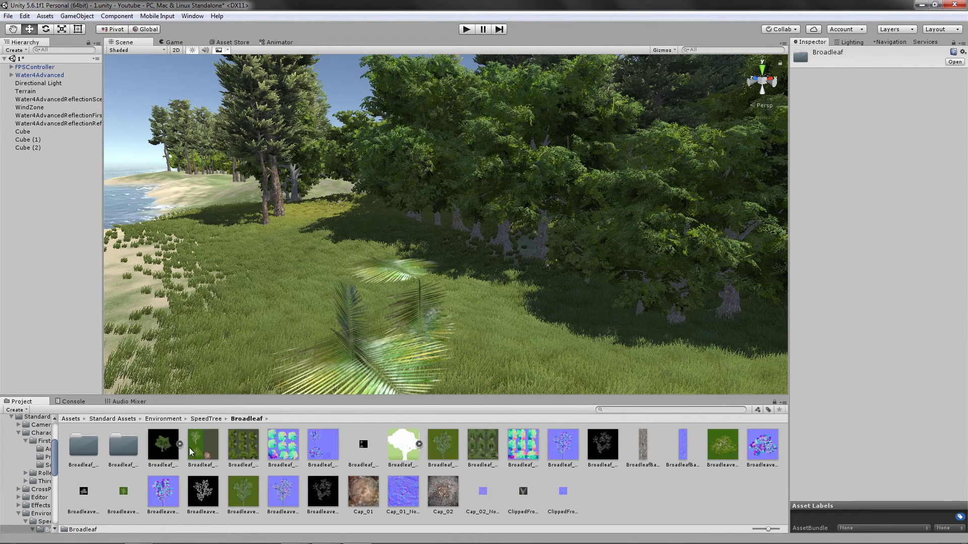
left_click_drag(163, 455, 184, 332)
key("f")
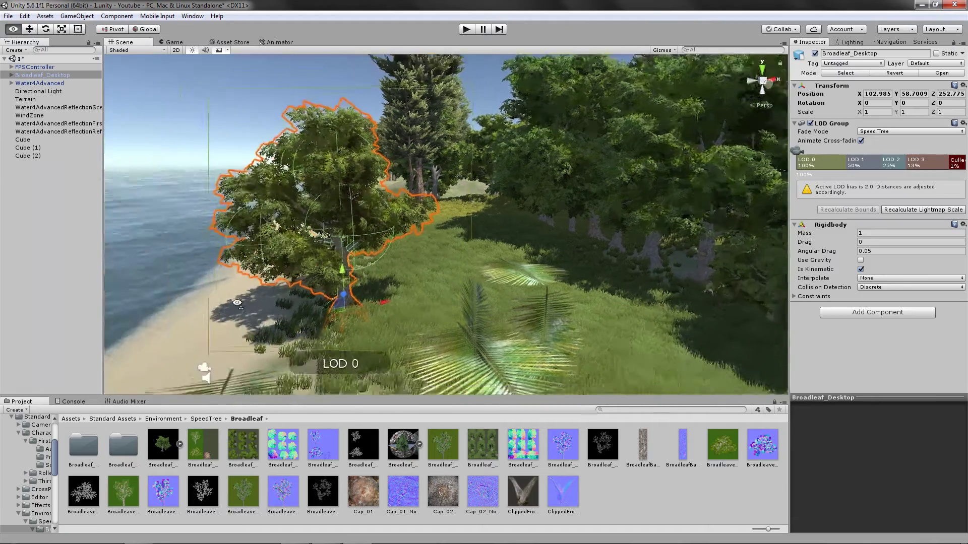
Inspect the tree's Billboard, LOD0, LOD1 and LOD2 children, ending on the LOD0 mesh.
left_click(11, 75)
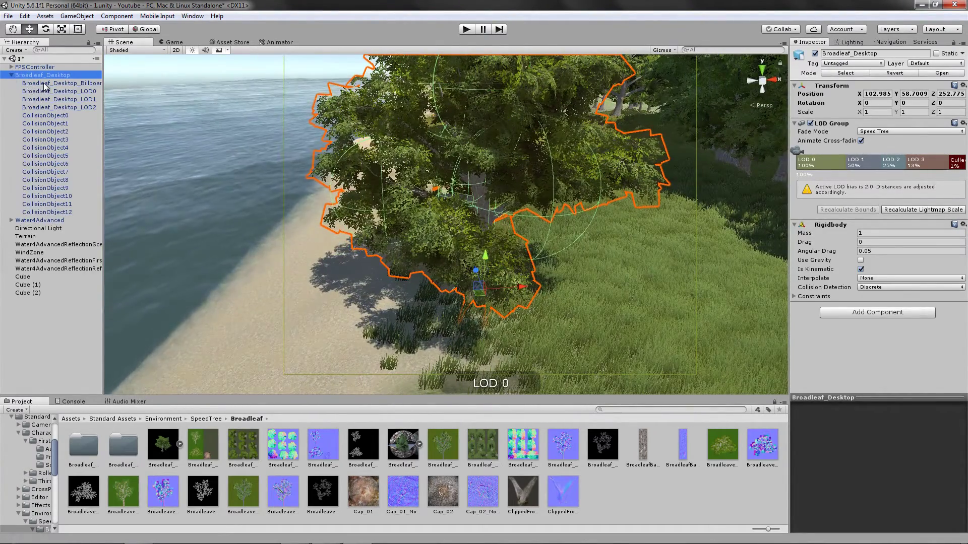
left_click(56, 83)
left_click(42, 74)
left_click(61, 91)
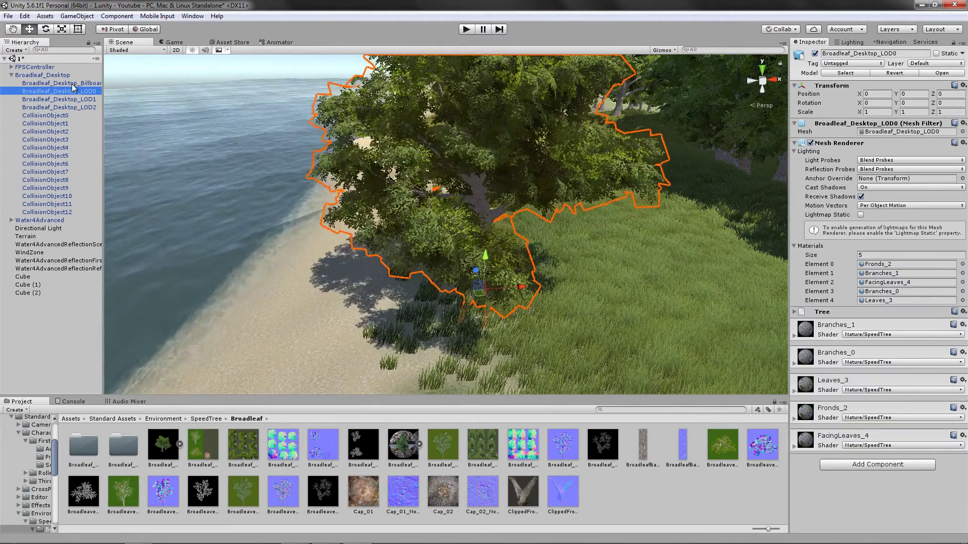
left_click(76, 84)
left_click(76, 91)
left_click(75, 99)
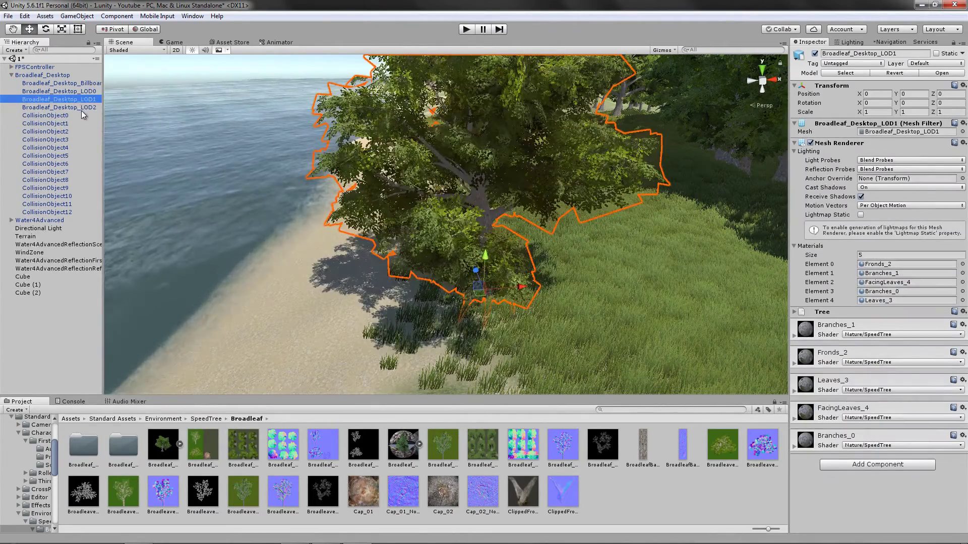
left_click(76, 107)
mouse_move(345, 170)
right_mouse_down()
mouse_move(502, 155)
mouse_move(240, 112)
right_mouse_up()
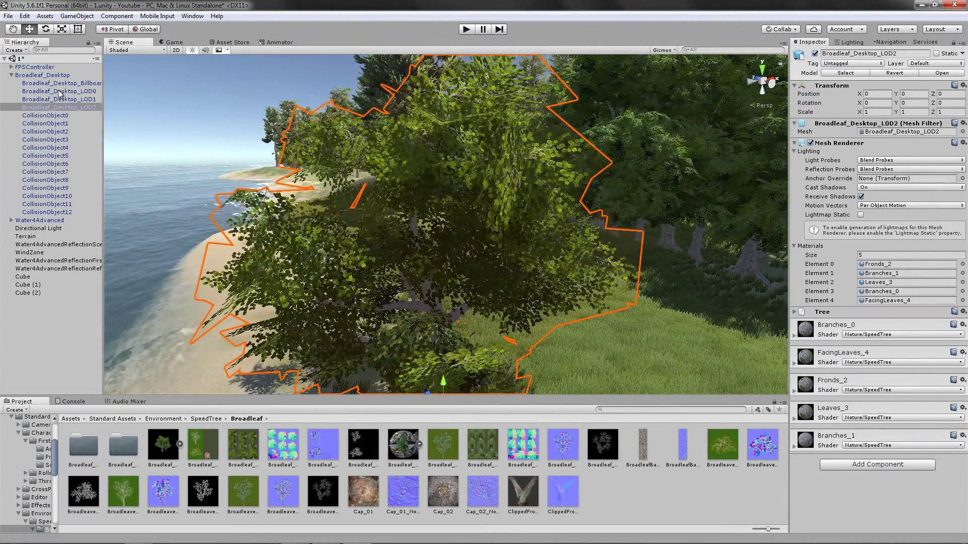
left_click(60, 92)
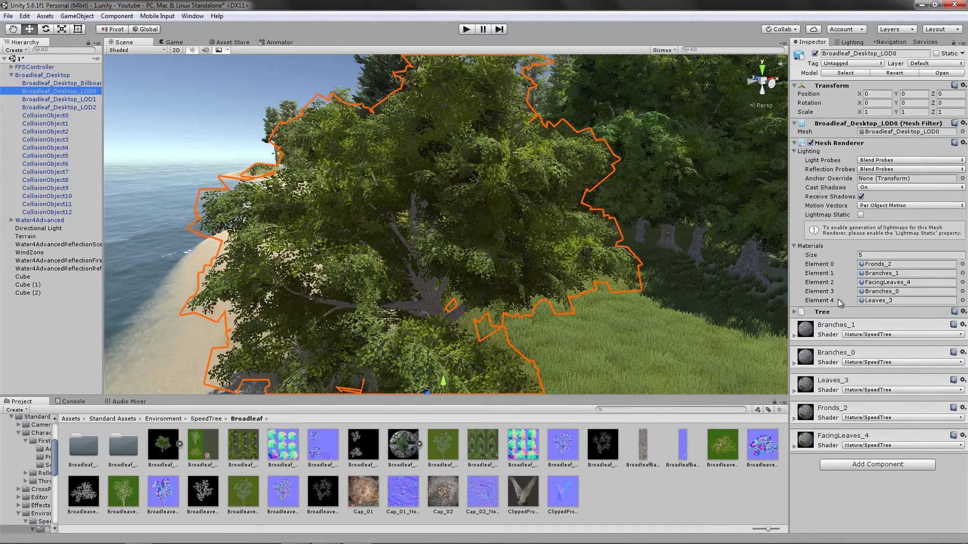
Inspect the Branches_1 Nature/SpeedTree material settings, then orbit the view around the tree.
right_click_drag(635, 323, 666, 328)
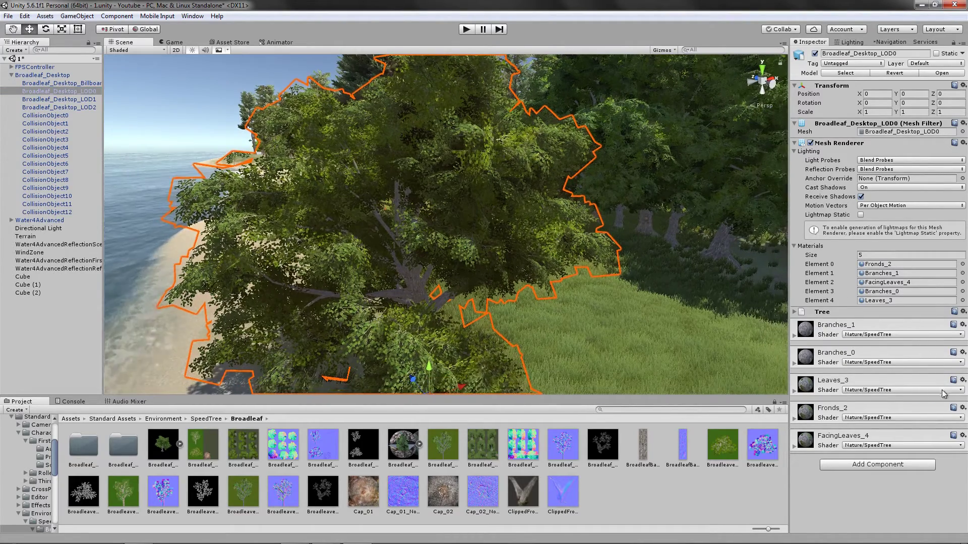
left_click(795, 336)
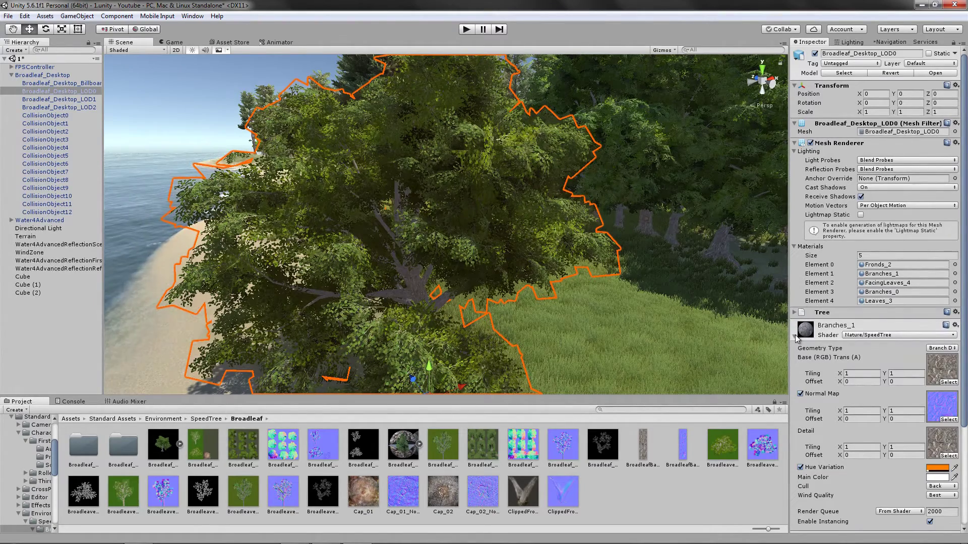
right_click(795, 337)
key("Escape")
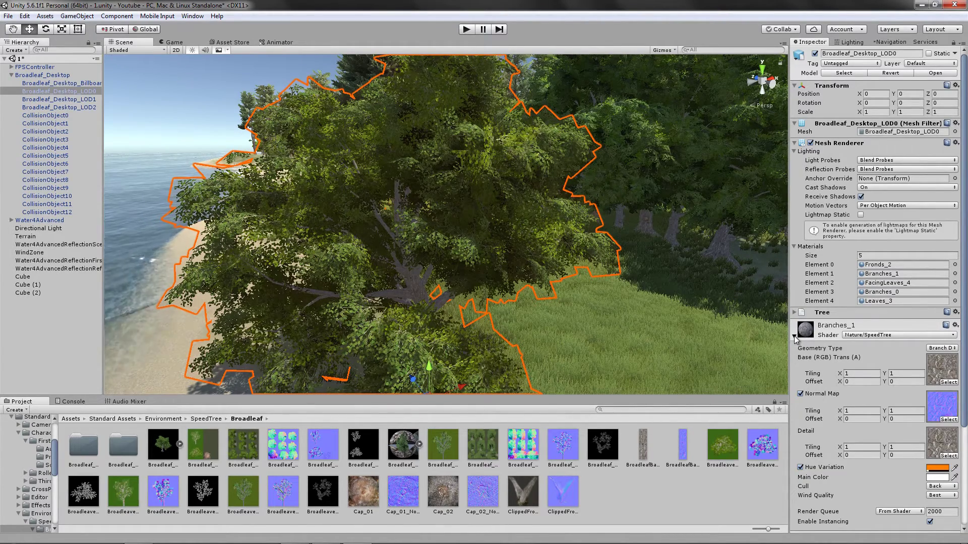
left_click_drag(794, 336, 798, 331)
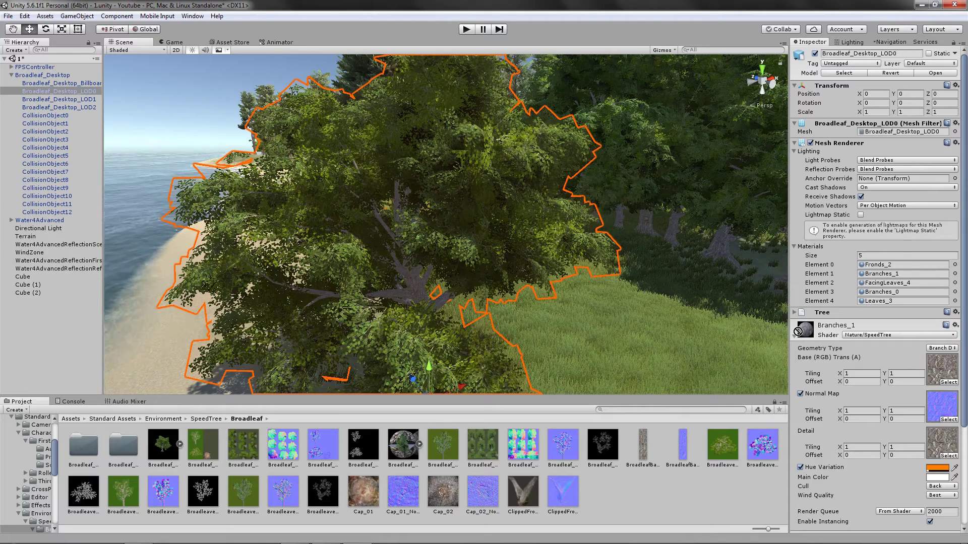
left_click(797, 337)
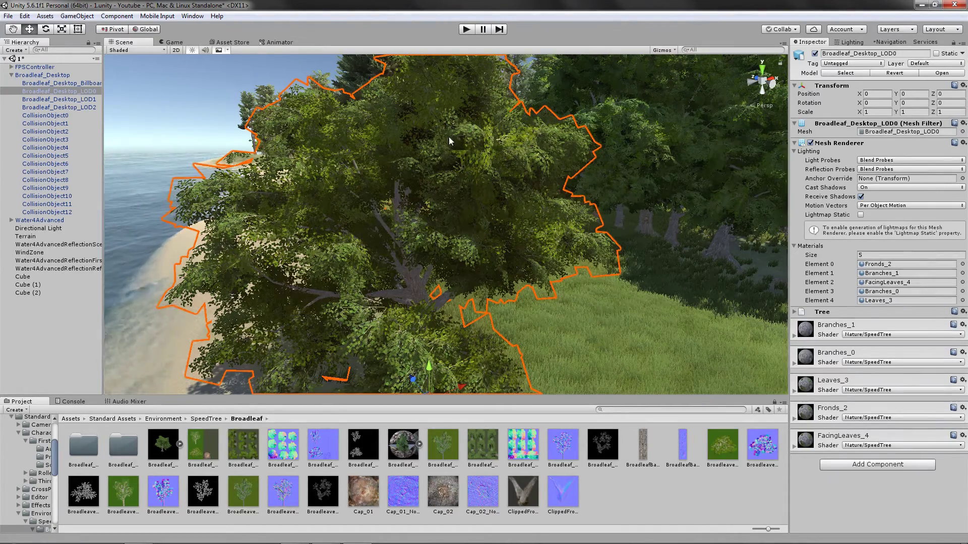
mouse_move(450, 141)
right_mouse_down()
mouse_move(679, 178)
mouse_move(494, 187)
right_mouse_up()
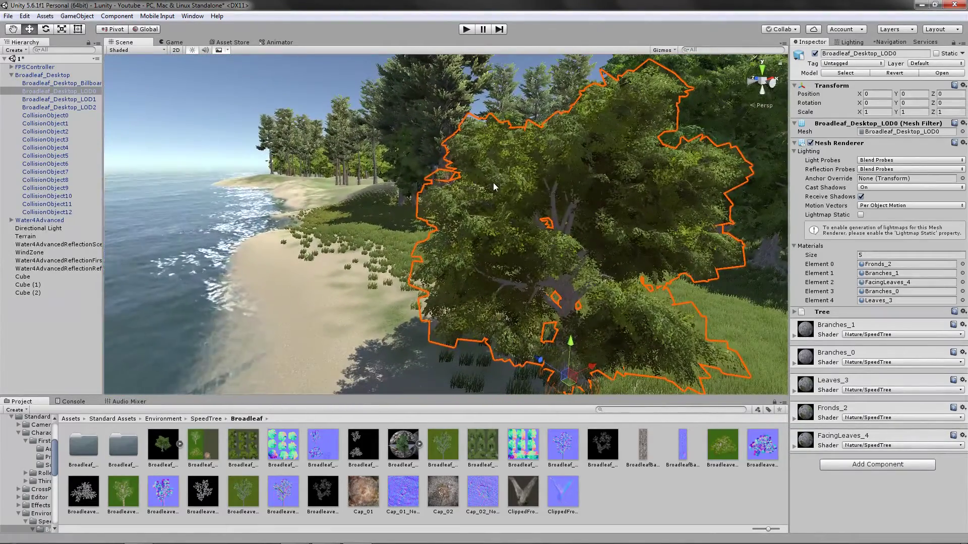
mouse_move(494, 187)
right_mouse_down()
mouse_move(621, 288)
mouse_move(532, 303)
right_mouse_up()
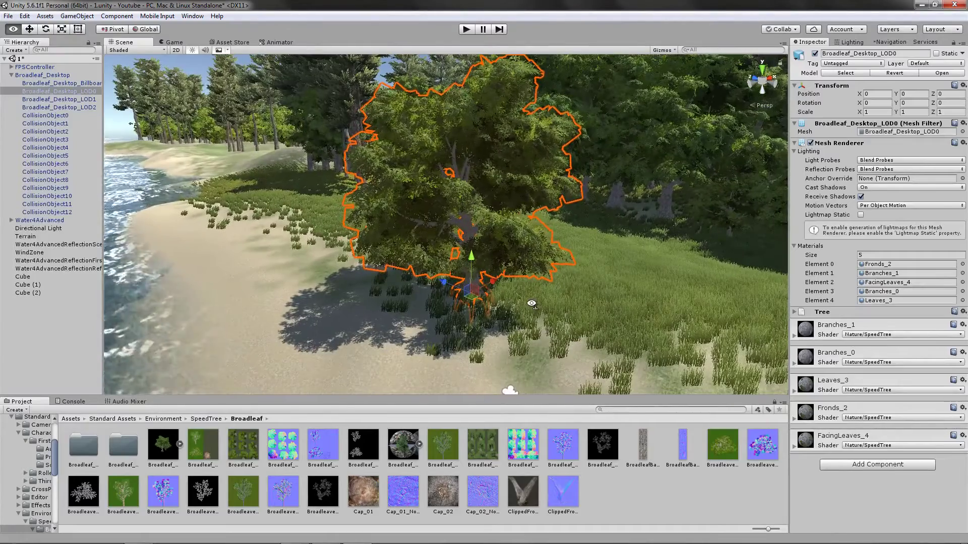
Delete the Broadleaf_Desktop tree and fly the view back to the three palm cubes.
left_click(626, 490)
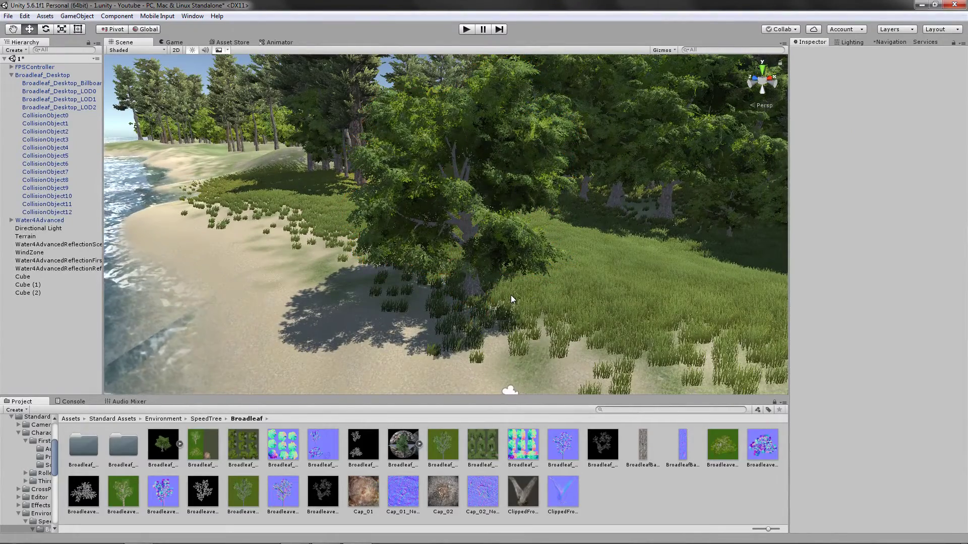
mouse_move(516, 295)
right_mouse_down()
mouse_move(574, 288)
mouse_move(531, 186)
mouse_move(503, 198)
right_mouse_up()
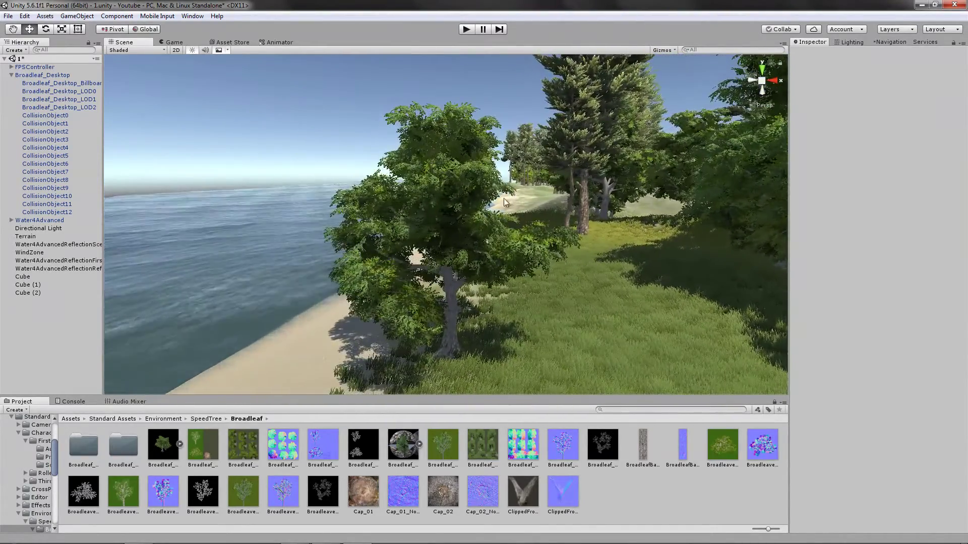
left_click(437, 201)
key("Delete")
mouse_move(437, 201)
right_mouse_down()
mouse_move(528, 228)
mouse_move(652, 222)
right_mouse_up()
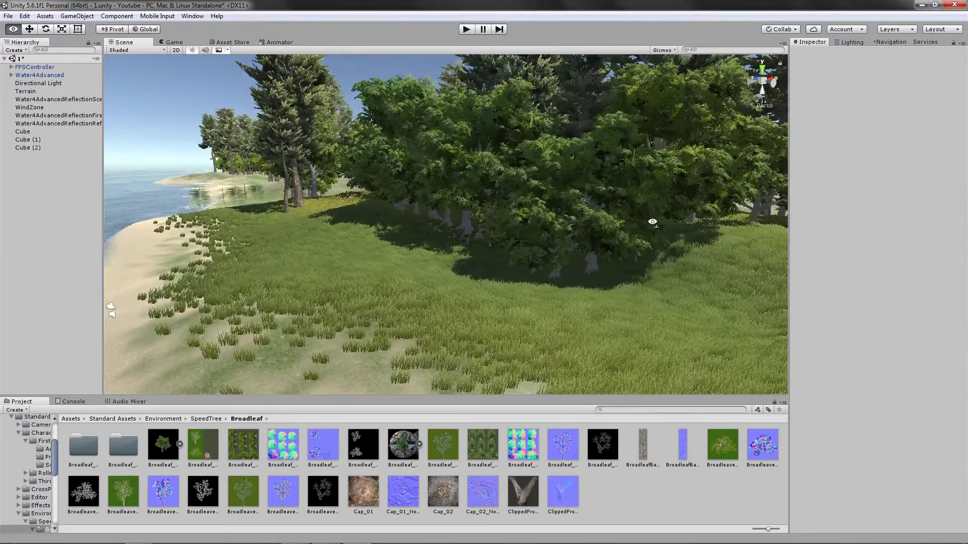
mouse_move(652, 222)
right_mouse_down()
mouse_move(636, 240)
mouse_move(109, 425)
right_mouse_up()
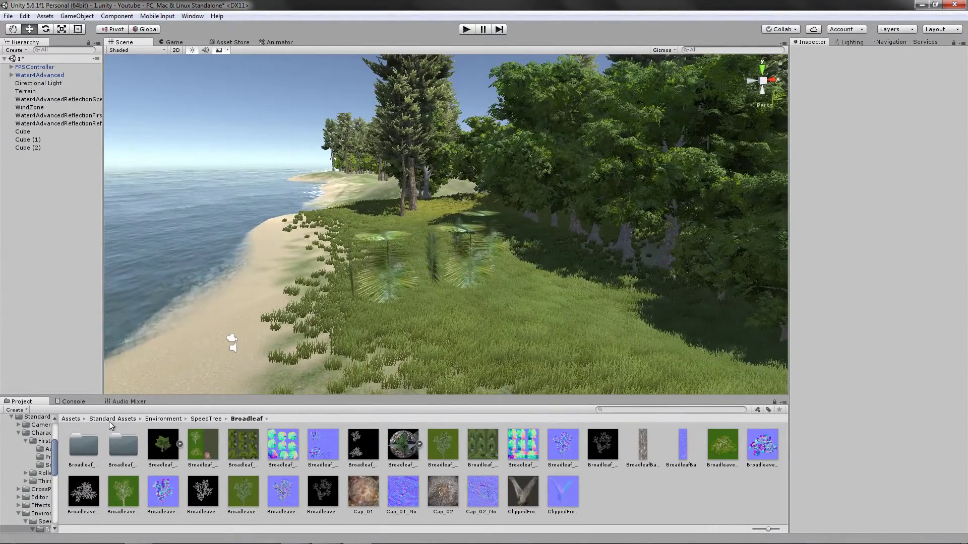
Give material 1 the Legacy Shaders/VertexLit shader with shininess 0.01 and view the cubes.
left_click(70, 419)
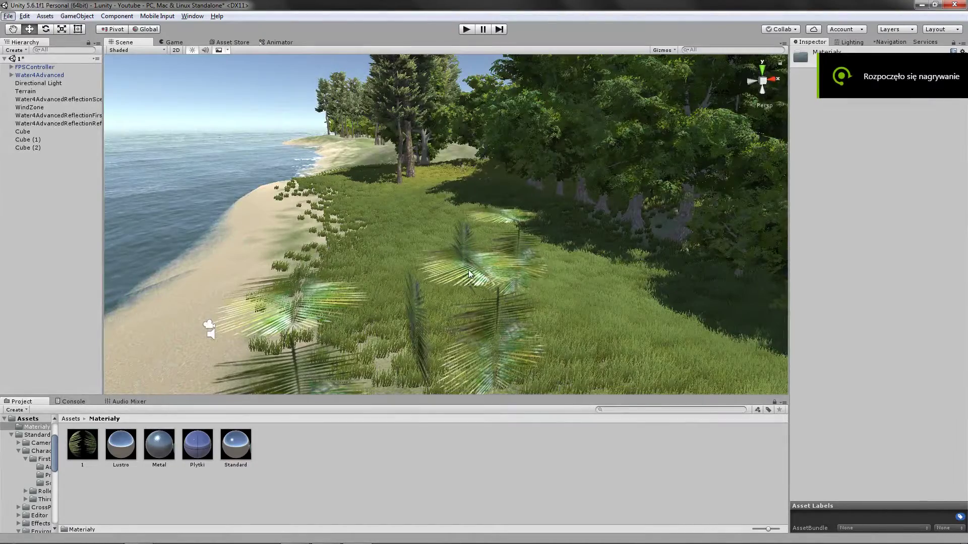
left_click(87, 443)
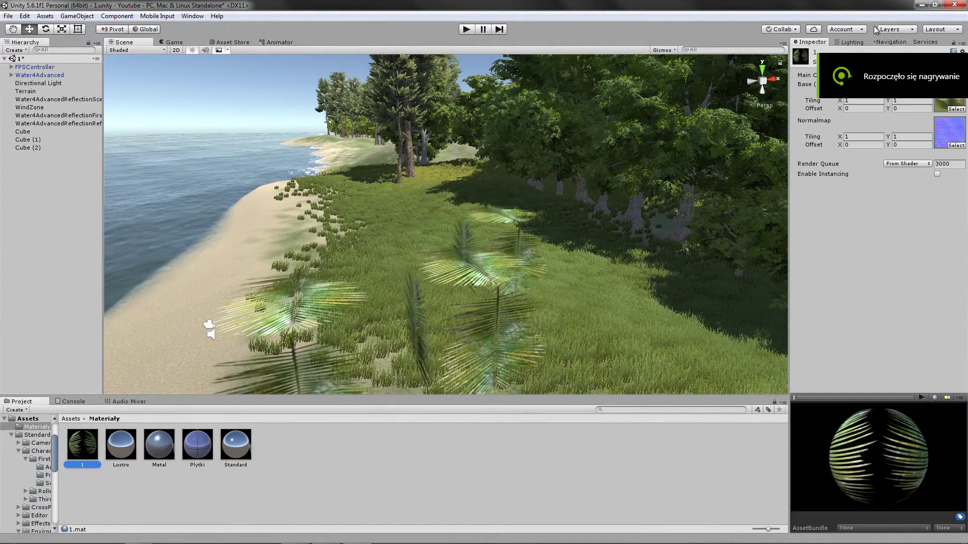
left_click(901, 62)
mouse_move(873, 245)
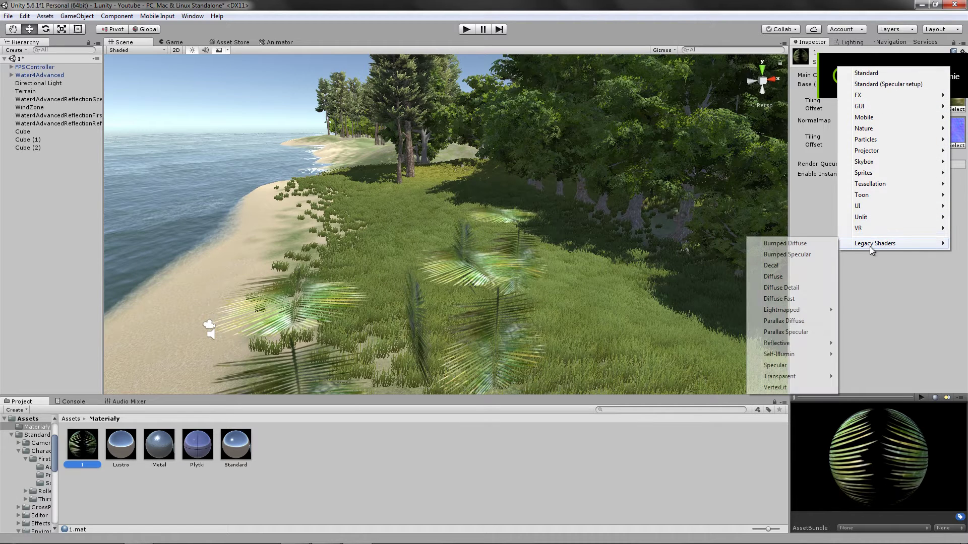
left_click(803, 389)
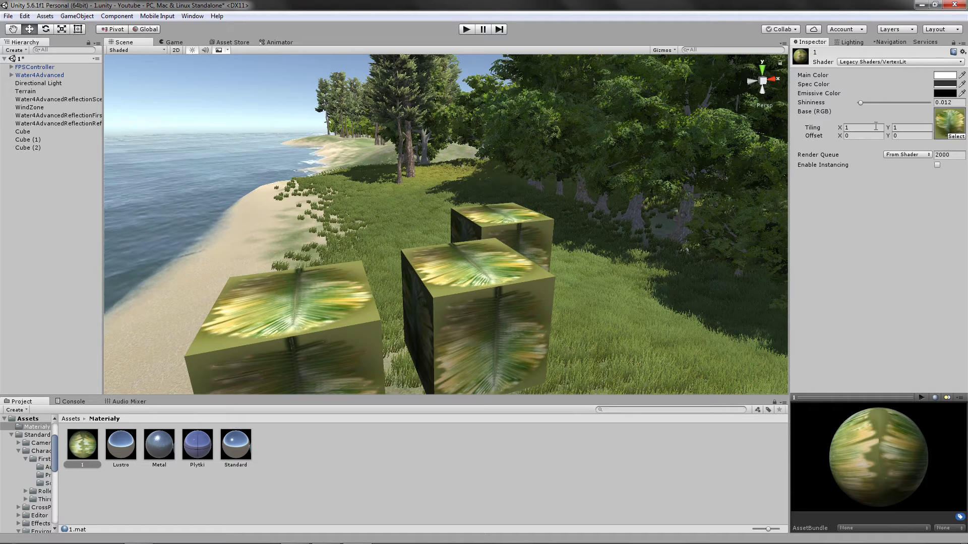
left_click_drag(859, 102, 842, 108)
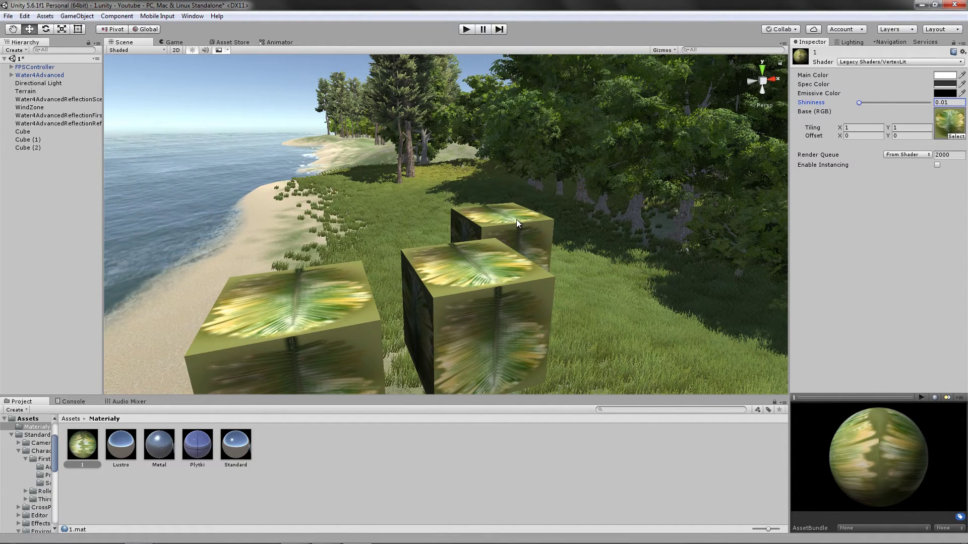
right_click_drag(517, 220, 495, 231)
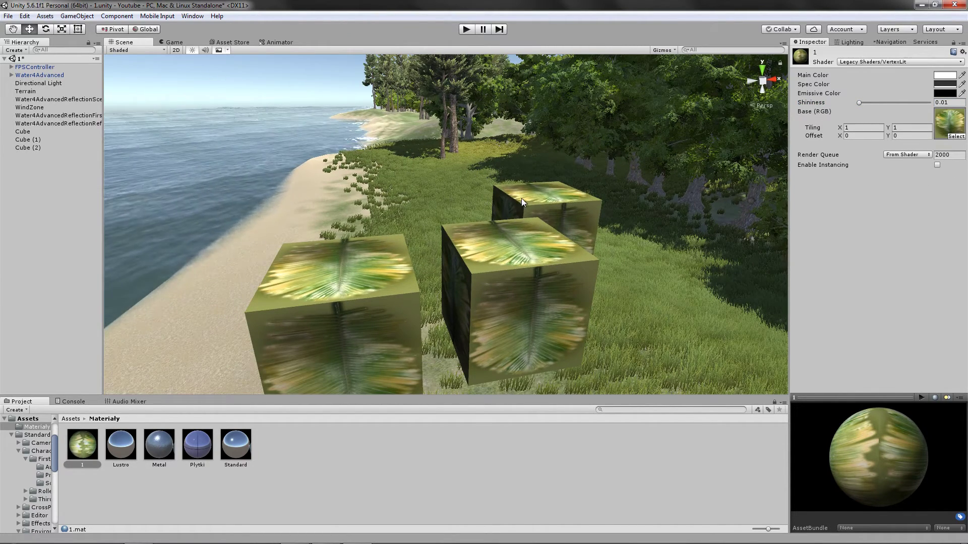
right_click_drag(521, 201, 524, 213)
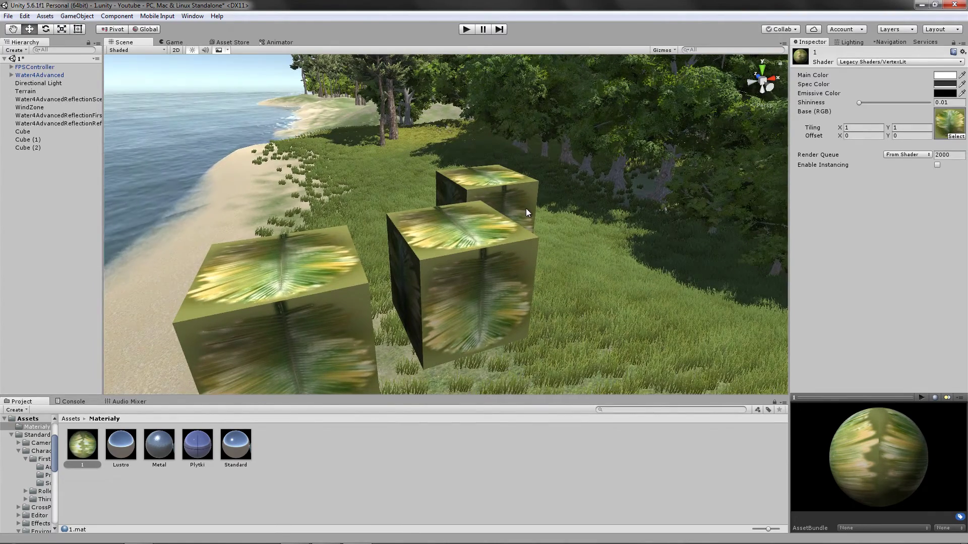
right_click_drag(525, 208, 522, 183)
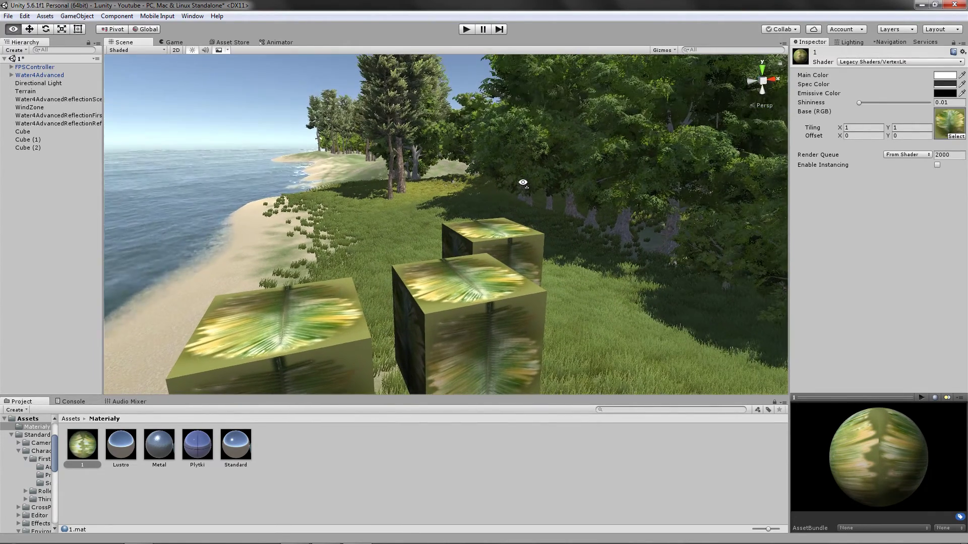